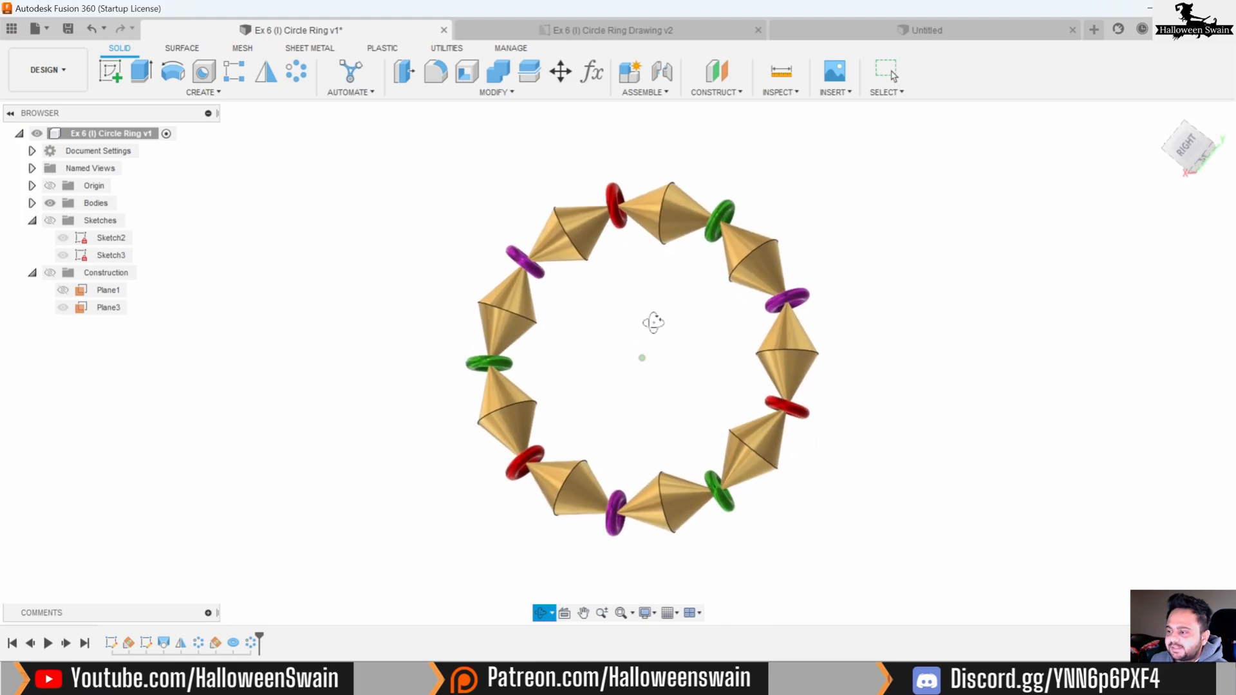
# Step: Examine the finished circle ring model and its dimensioned PDF drawing, ending with the model seen from the right side
pyautogui.press('Escape')
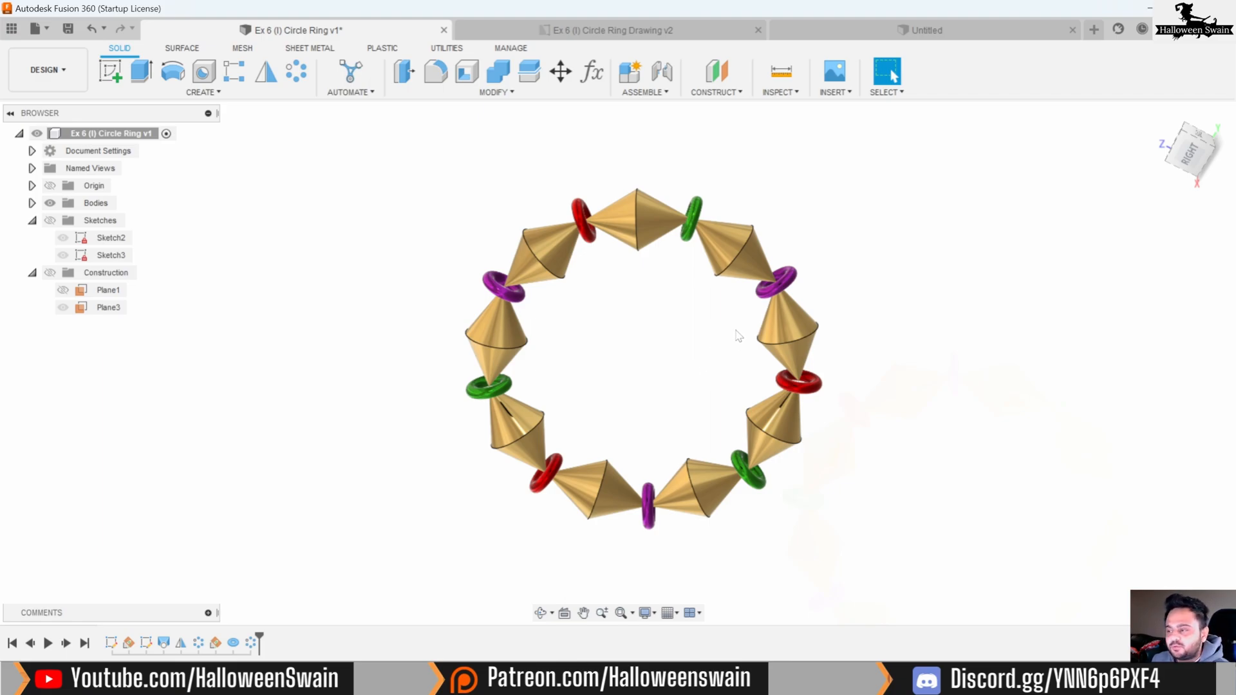
pyautogui.press('F4')
pyautogui.moveTo(706, 361); pyautogui.dragTo(745, 348)
pyautogui.press('Escape')
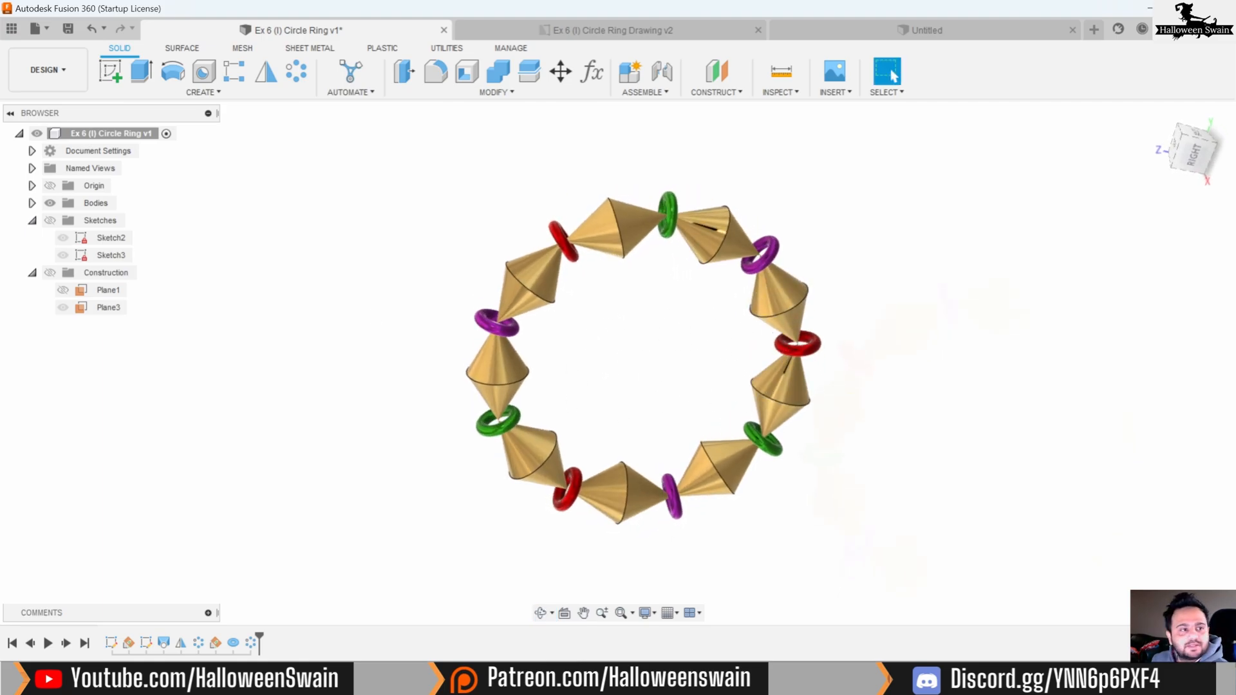
pyautogui.hotkey('alt', 'Tab')
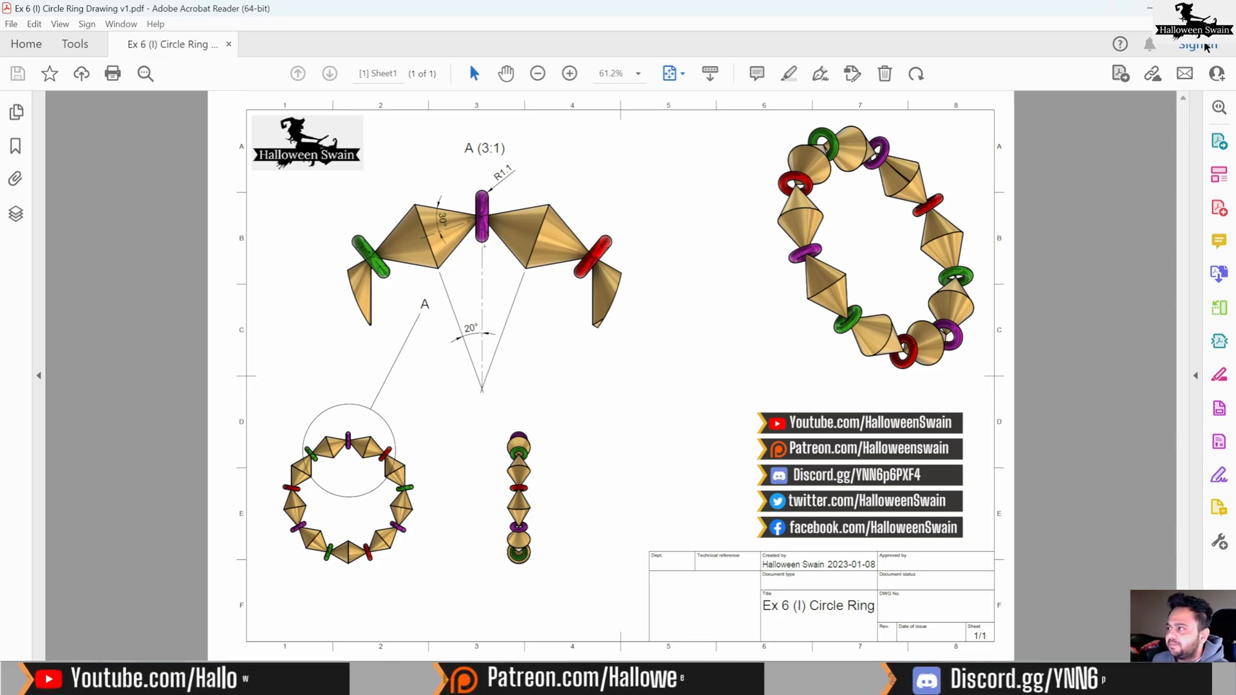
pyautogui.hotkey('alt', 'Tab')
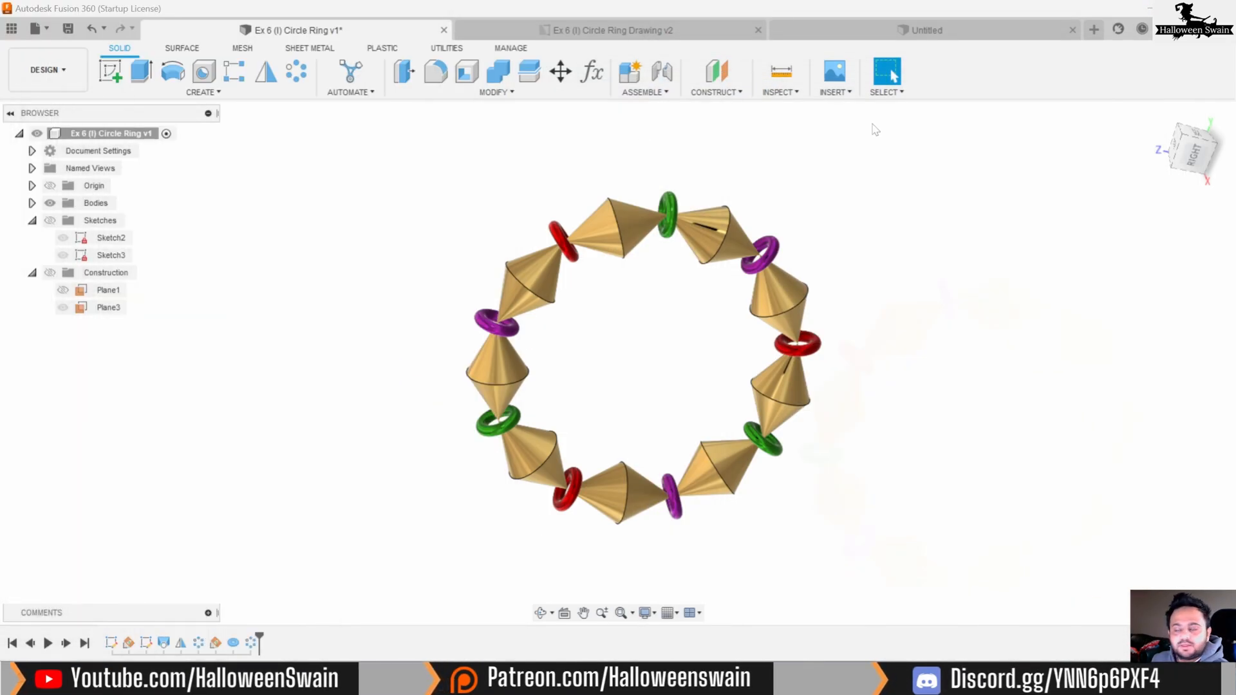
pyautogui.click(914, 30)
pyautogui.click(296, 31)
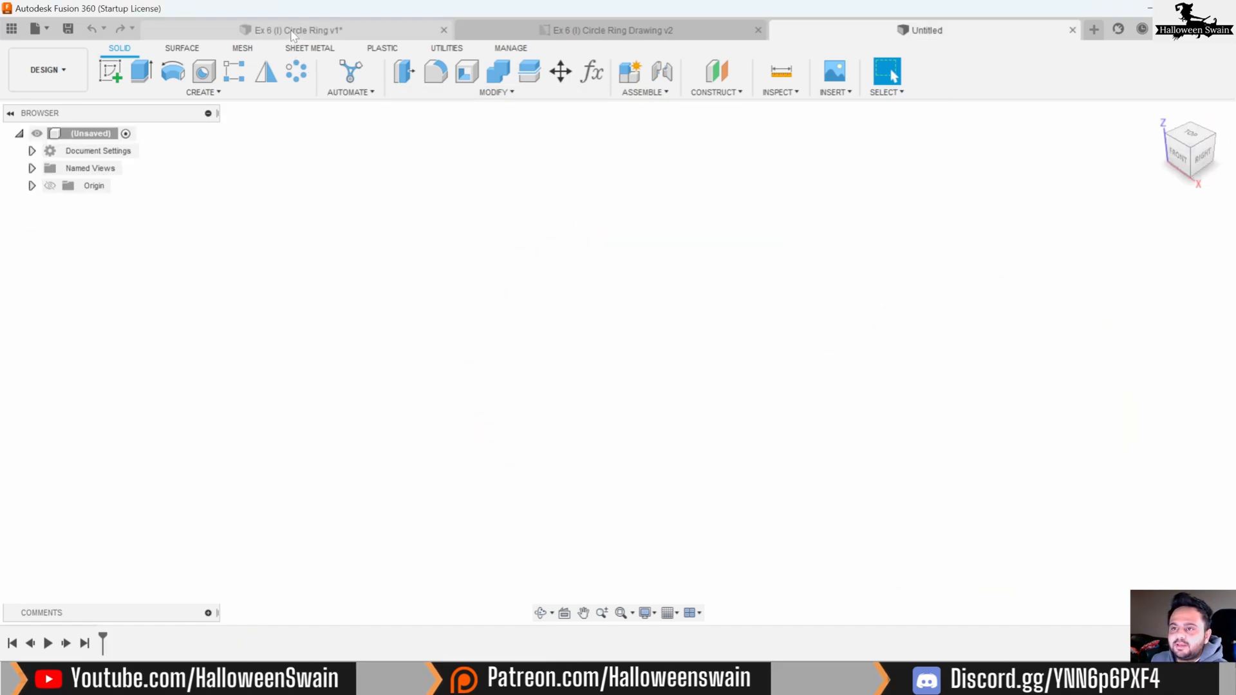
pyautogui.click(1193, 153)
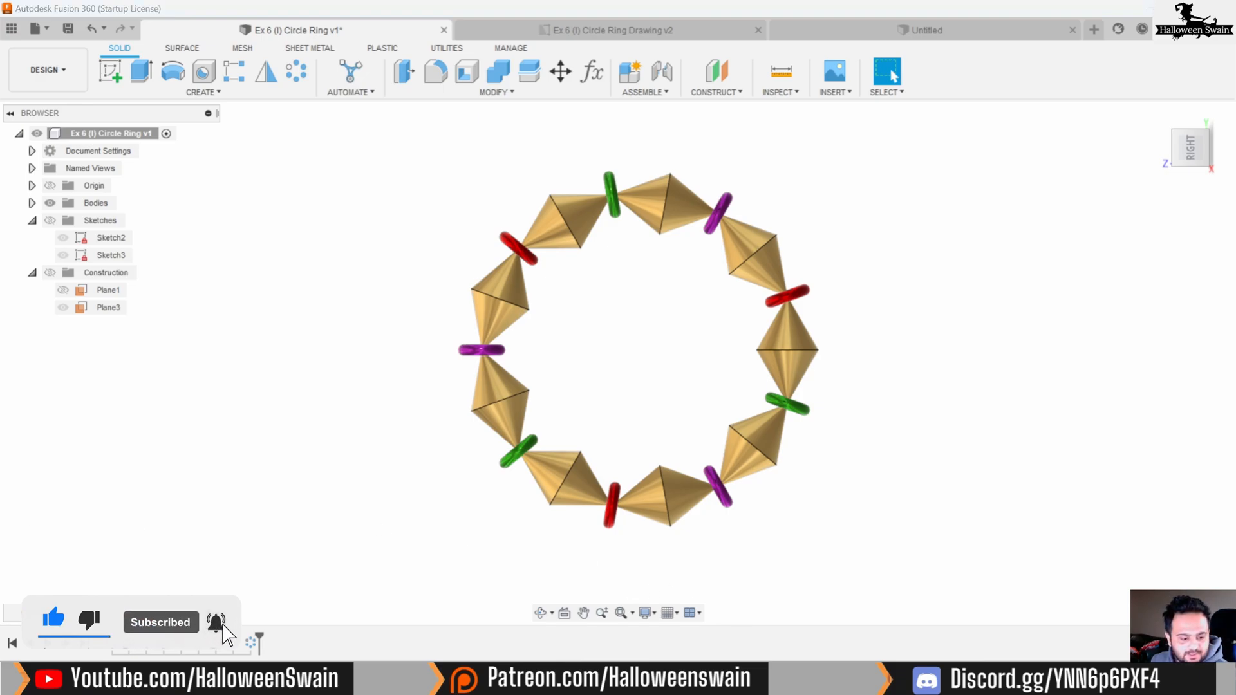
# Step: Switch to Calculator, divide 360 by 9 for the ring's angular spacing, and close it
pyautogui.moveTo(0, 170); pyautogui.dragTo(233, 144)
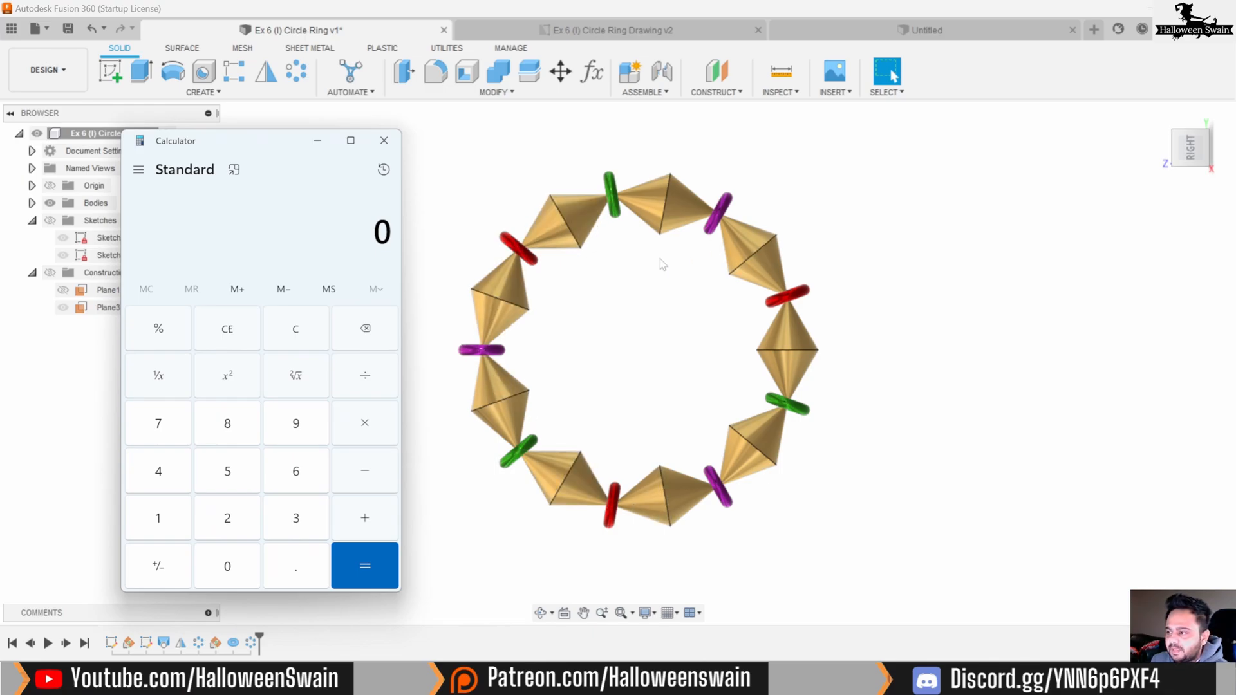
pyautogui.moveTo(240, 141); pyautogui.dragTo(249, 111)
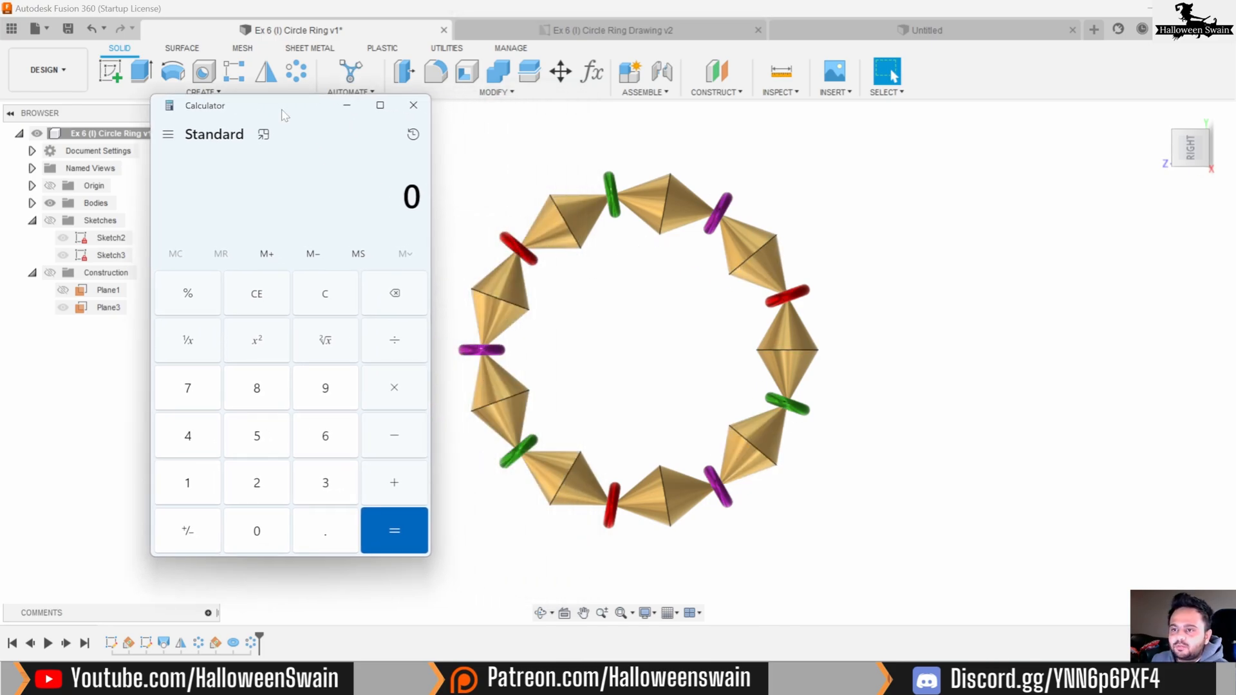
pyautogui.moveTo(283, 115); pyautogui.dragTo(281, 109)
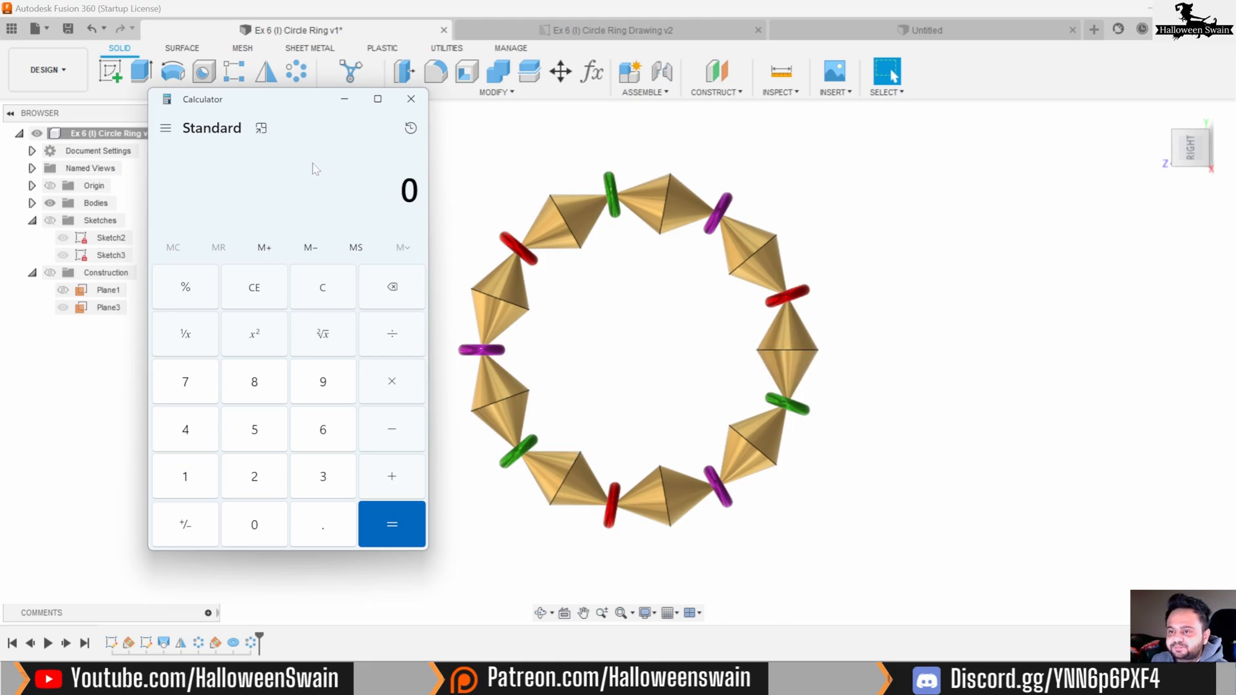
pyautogui.moveTo(280, 116); pyautogui.dragTo(278, 110)
pyautogui.write('360/')
pyautogui.write('9')
pyautogui.press('Return')
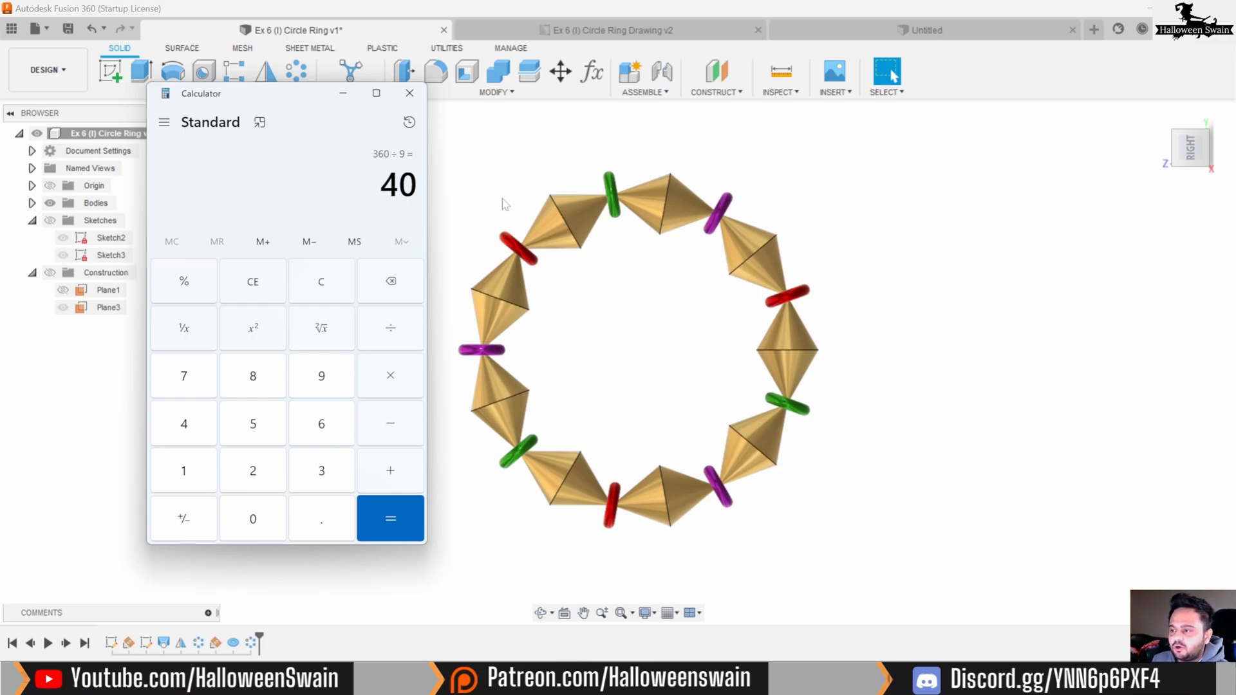
pyautogui.click(408, 92)
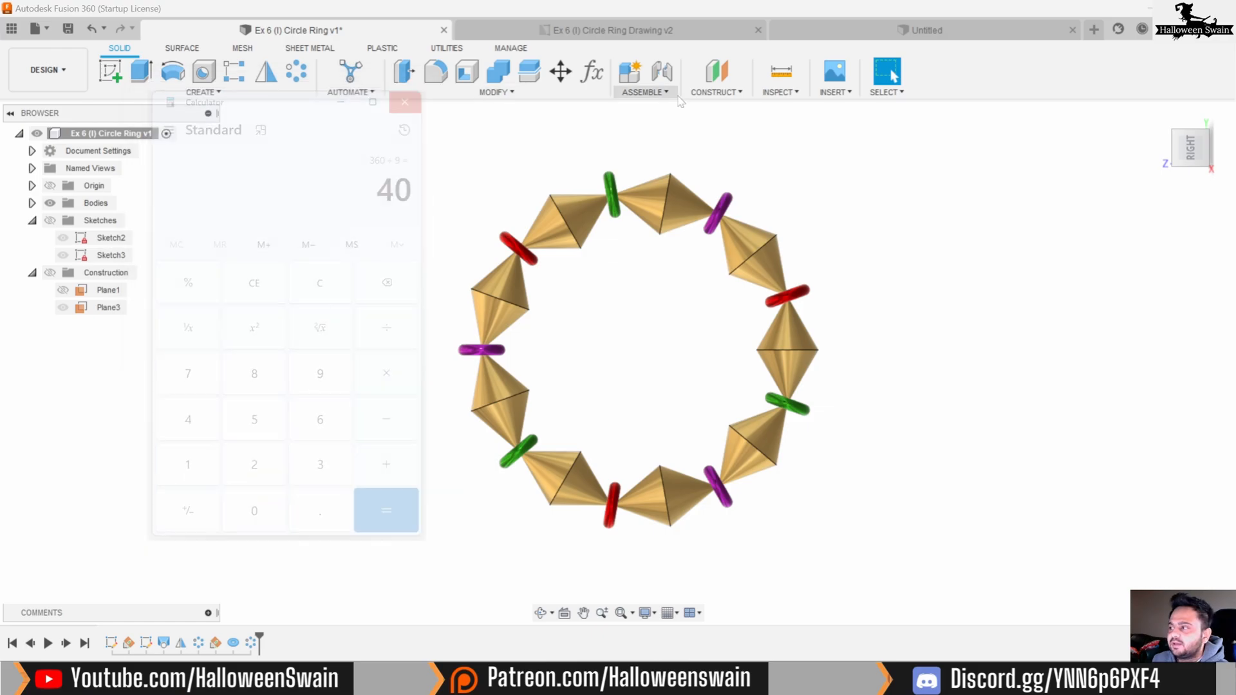
# Step: Switch to the untitled design and start a sketch on the front plane
pyautogui.click(875, 33)
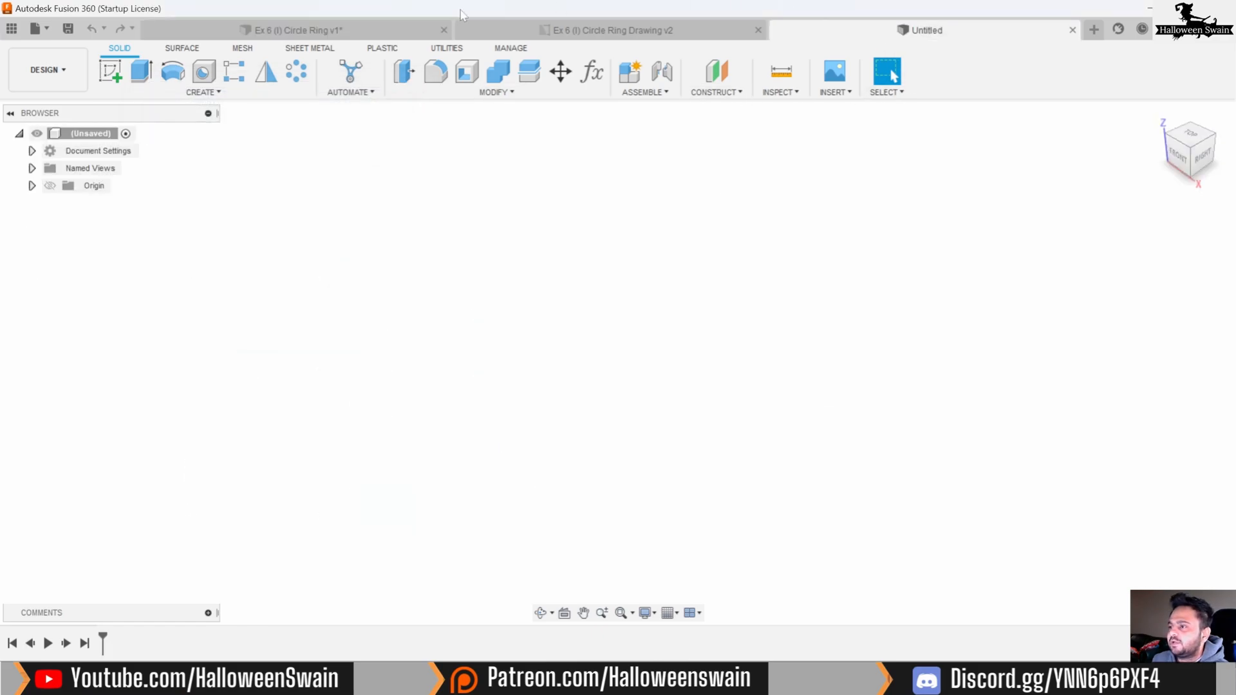
pyautogui.click(101, 79)
pyautogui.click(655, 355)
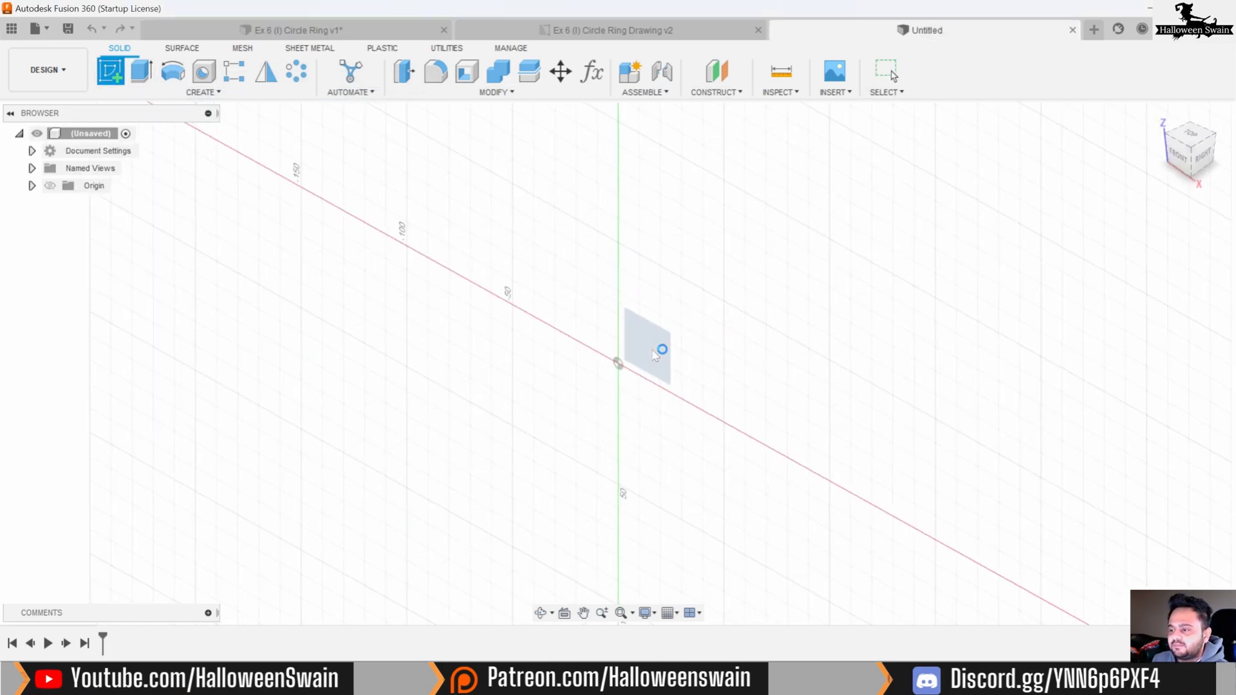
pyautogui.press('c')
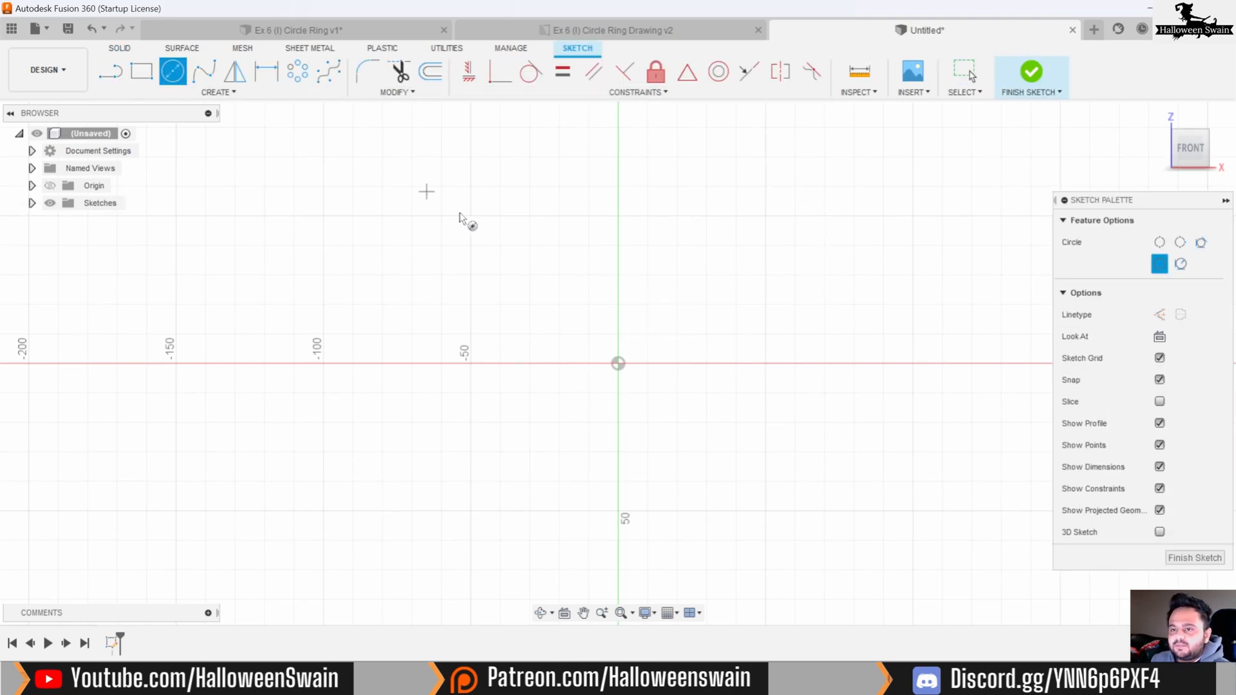
pyautogui.click(617, 370)
pyautogui.click(617, 365)
pyautogui.press('Escape')
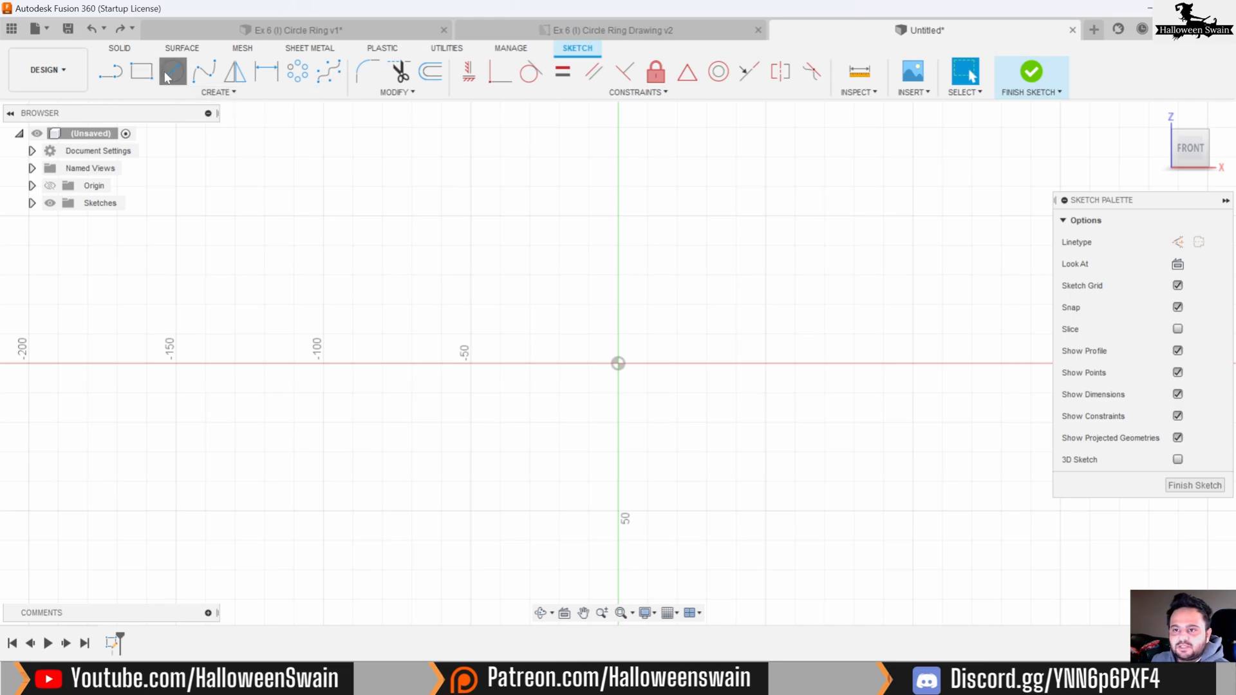
# Step: Draw a 60 mm diameter circle centred on the origin
pyautogui.press('c')
pyautogui.click(617, 364)
pyautogui.write('60')
pyautogui.press('Return')
pyautogui.press('Escape')
# Step: Draw two construction lines from the circle's centre to its edge, one vertical upward and one slanted to the upper left
pyautogui.scroll(3, 639, 396)
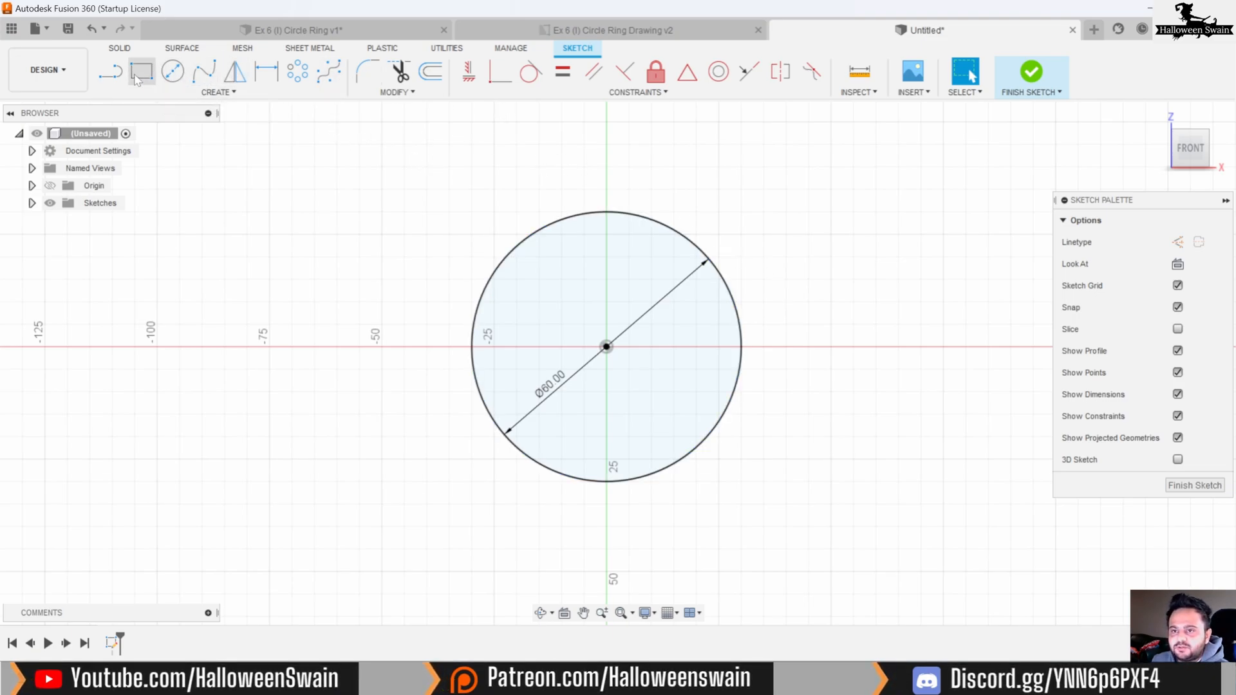
pyautogui.click(110, 71)
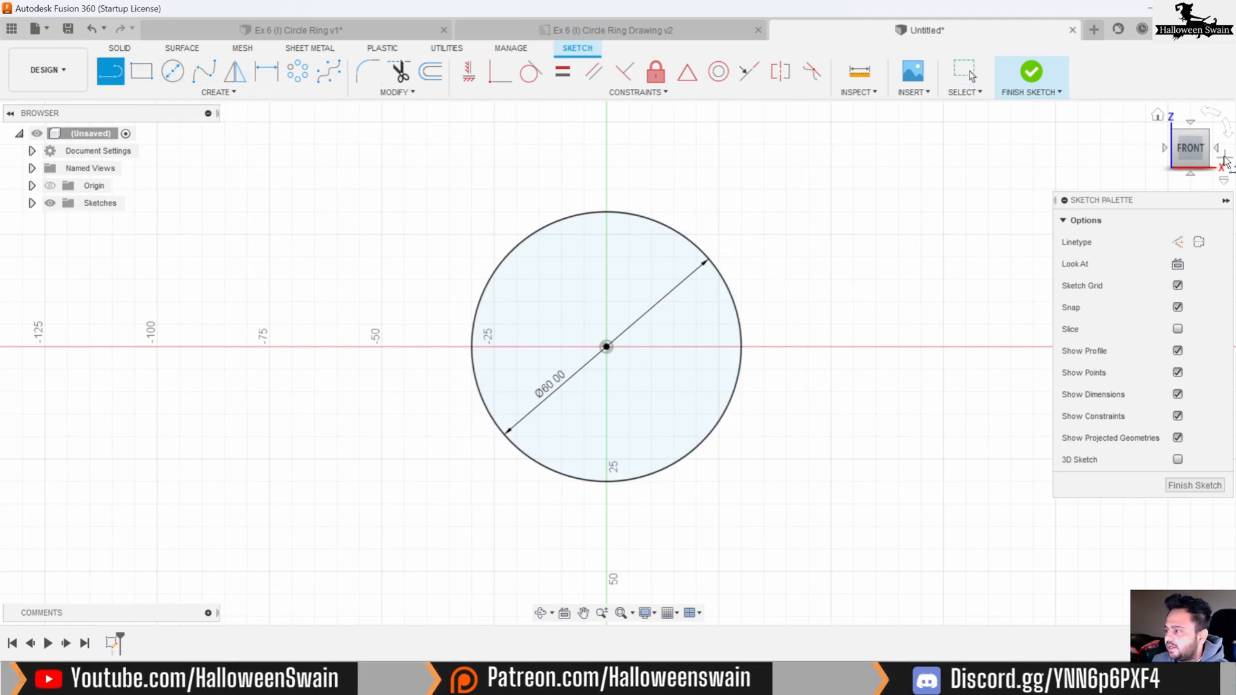
pyautogui.click(1177, 242)
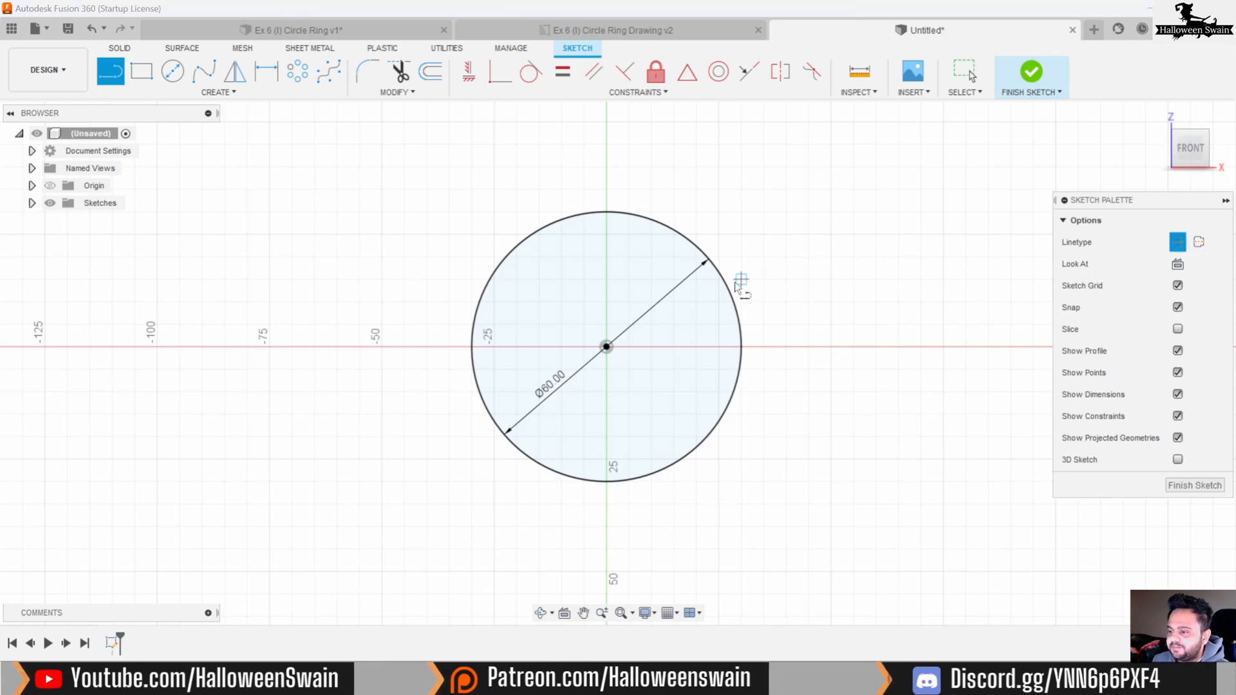
pyautogui.click(606, 346)
pyautogui.click(609, 219)
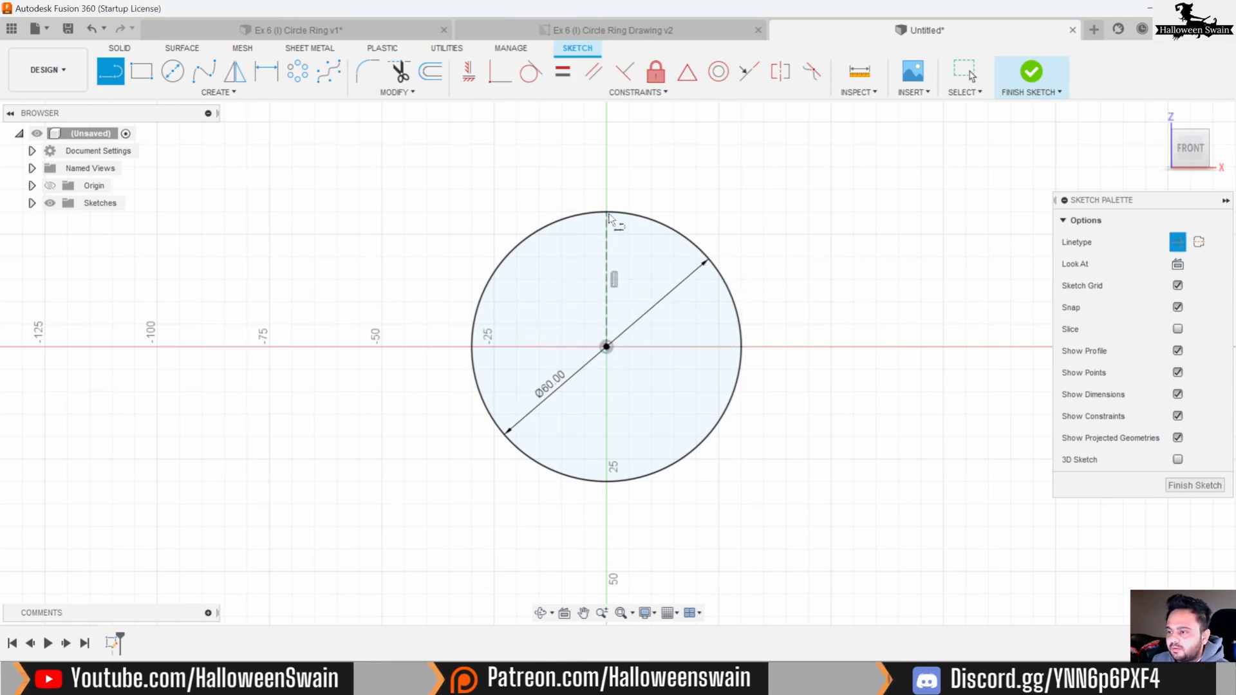
pyautogui.click(606, 346)
pyautogui.press('Escape')
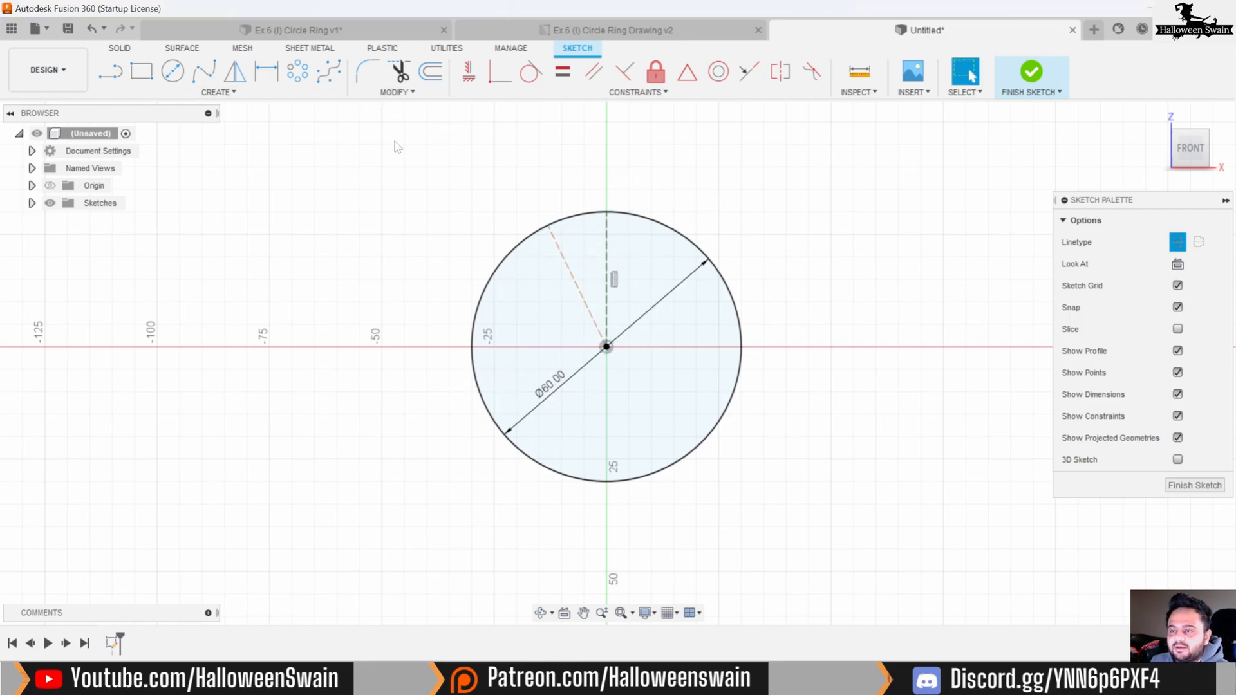
# Step: Consult the ring drawing, then dimension the angle between the two construction lines as 20 degrees, placing the label left of the slanted line
pyautogui.click(521, 29)
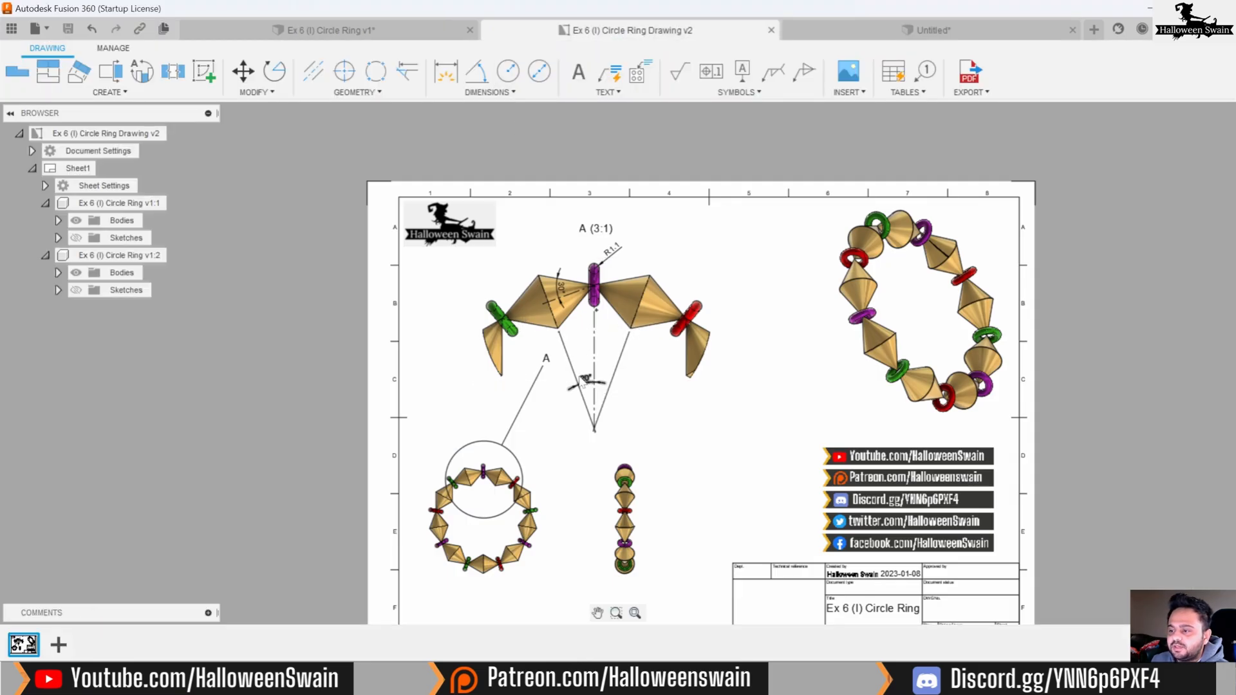
pyautogui.click(328, 30)
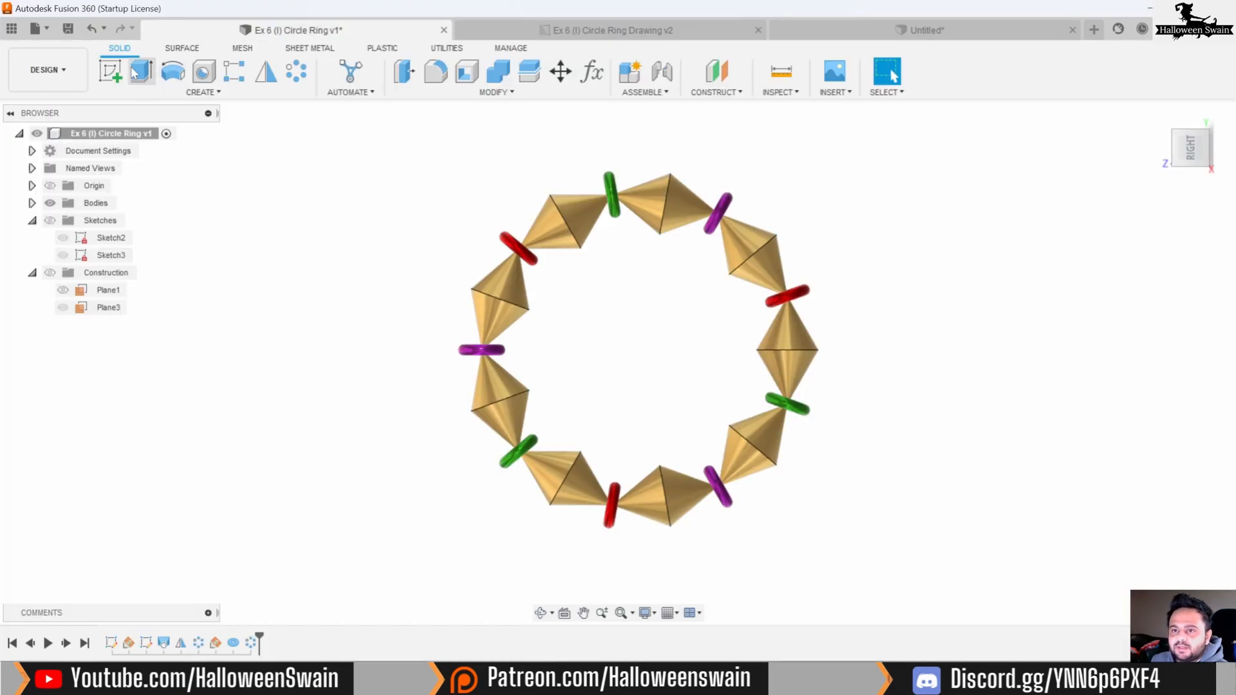
pyautogui.click(904, 30)
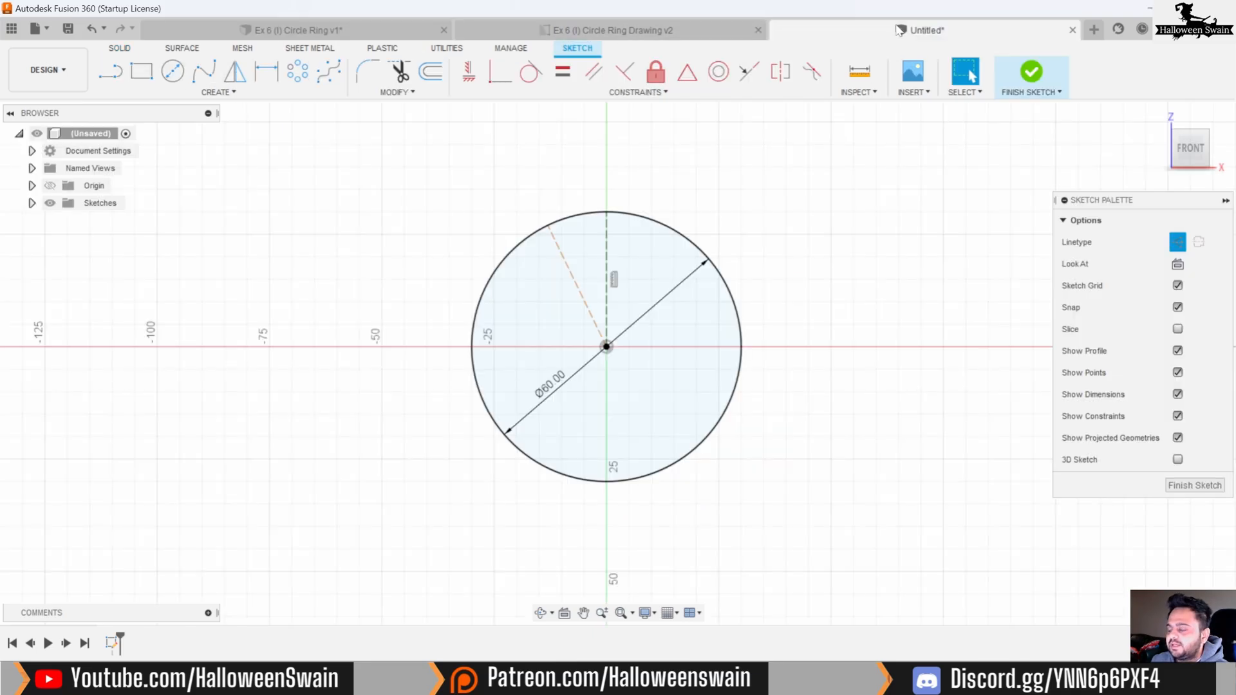
pyautogui.click(265, 71)
pyautogui.click(587, 310)
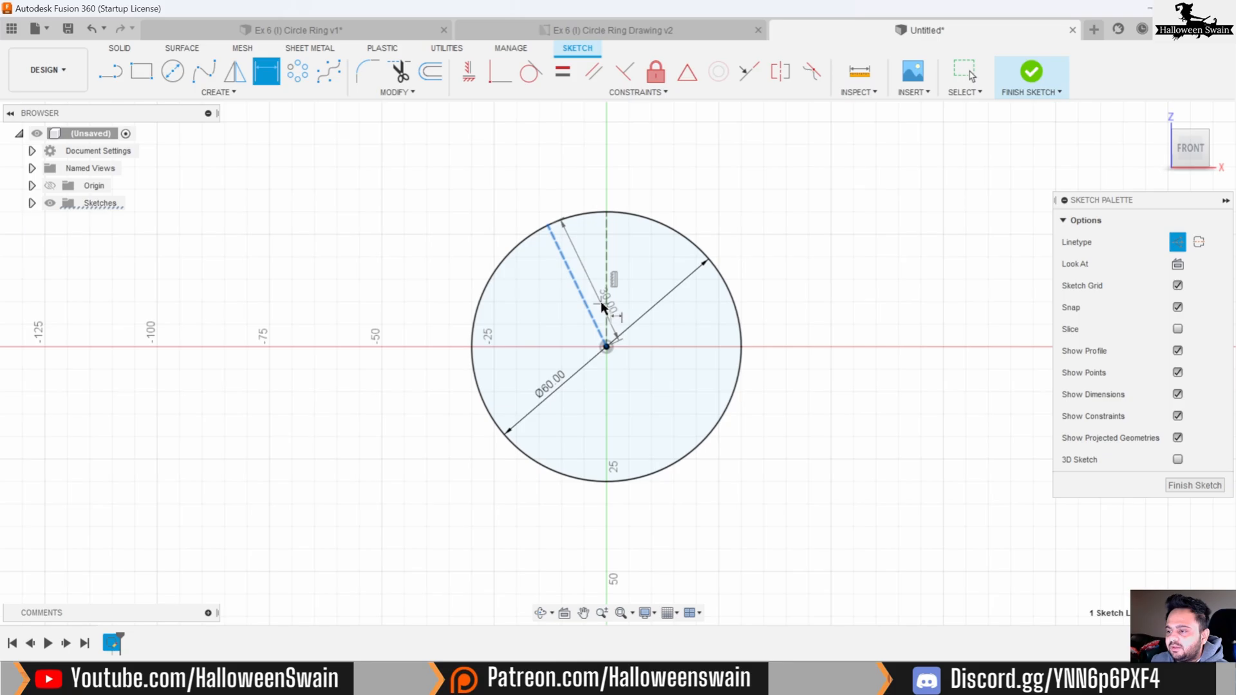
pyautogui.click(597, 301)
pyautogui.write('20')
pyautogui.press('Return')
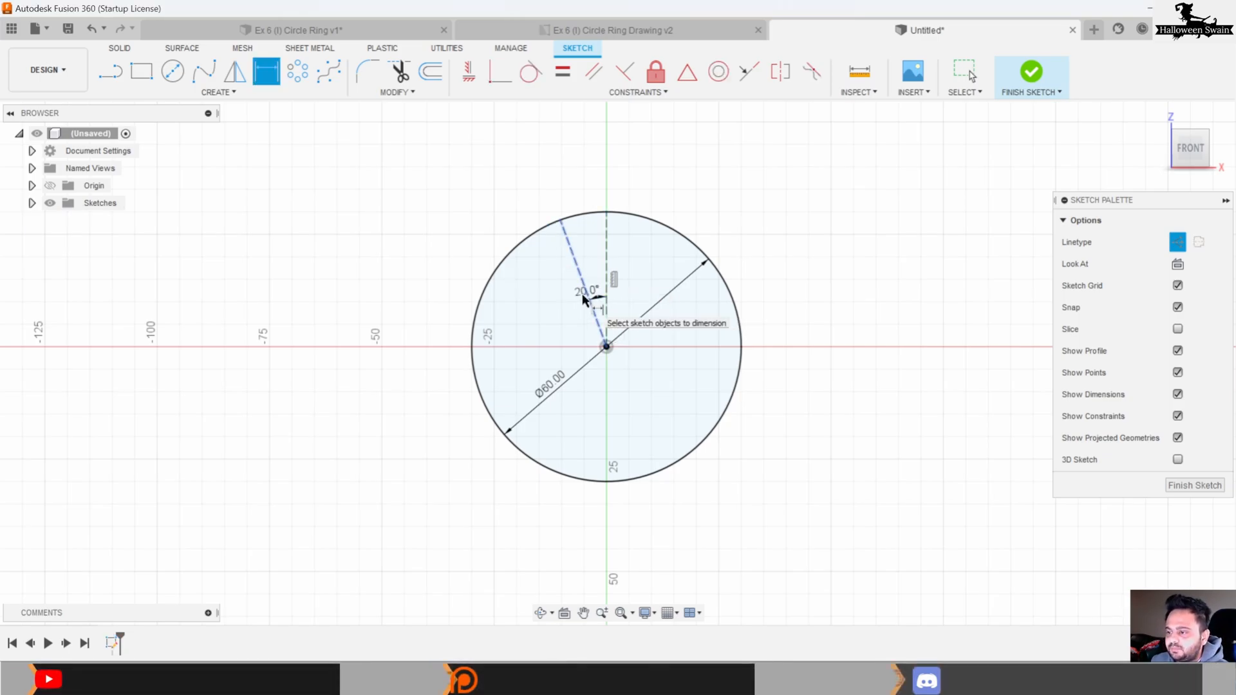
pyautogui.press('Escape')
pyautogui.moveTo(598, 296); pyautogui.dragTo(558, 326)
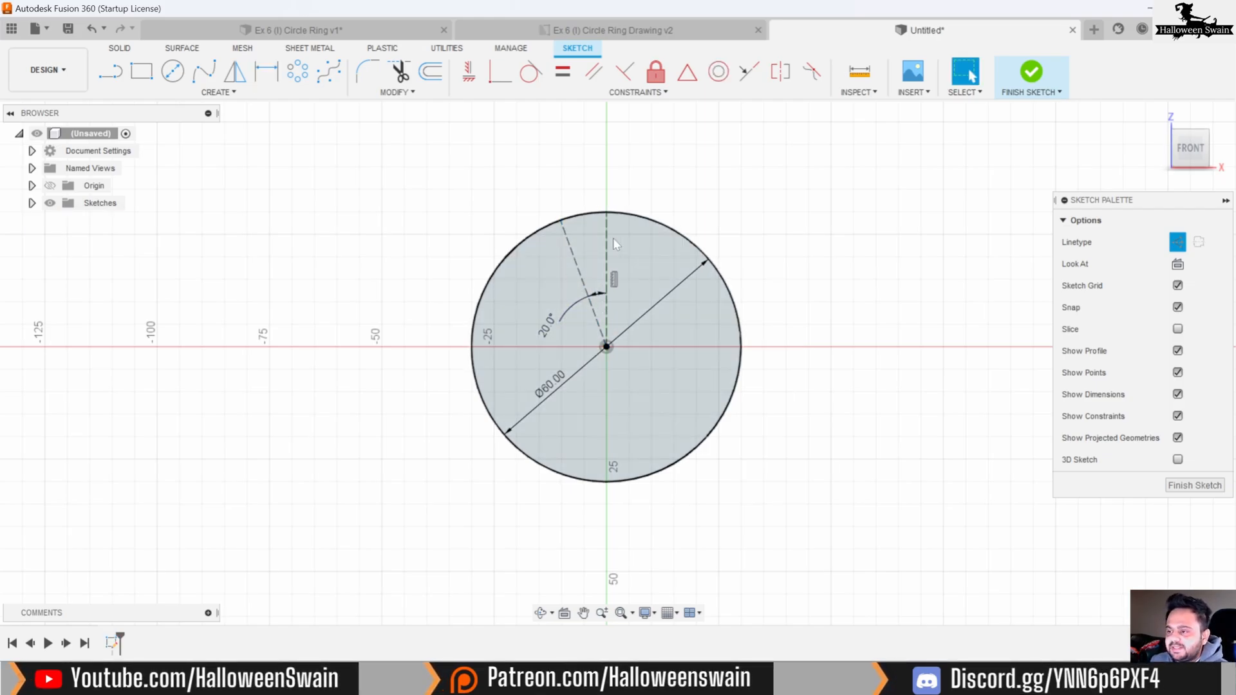
# Step: Draw a closed triangle in normal linetype with its apex at the vertical line's top endpoint and its short side crossing the circle to the left
pyautogui.scroll(2, 617, 202)
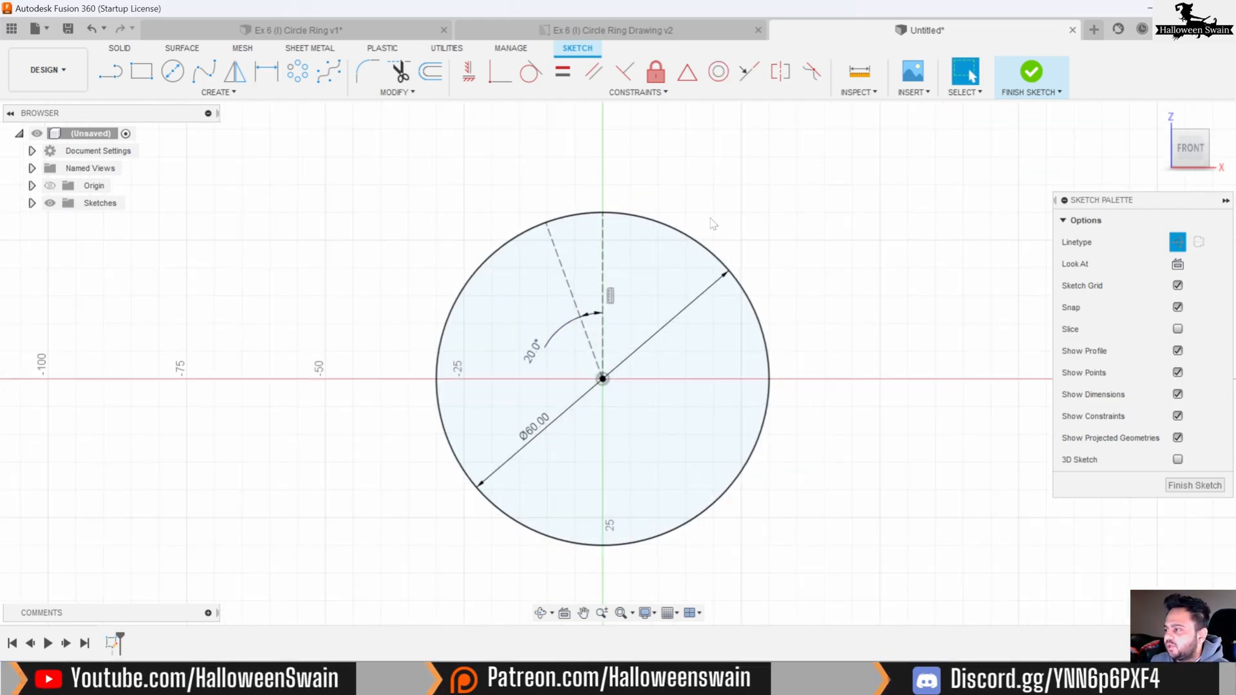
pyautogui.scroll(1, 617, 238)
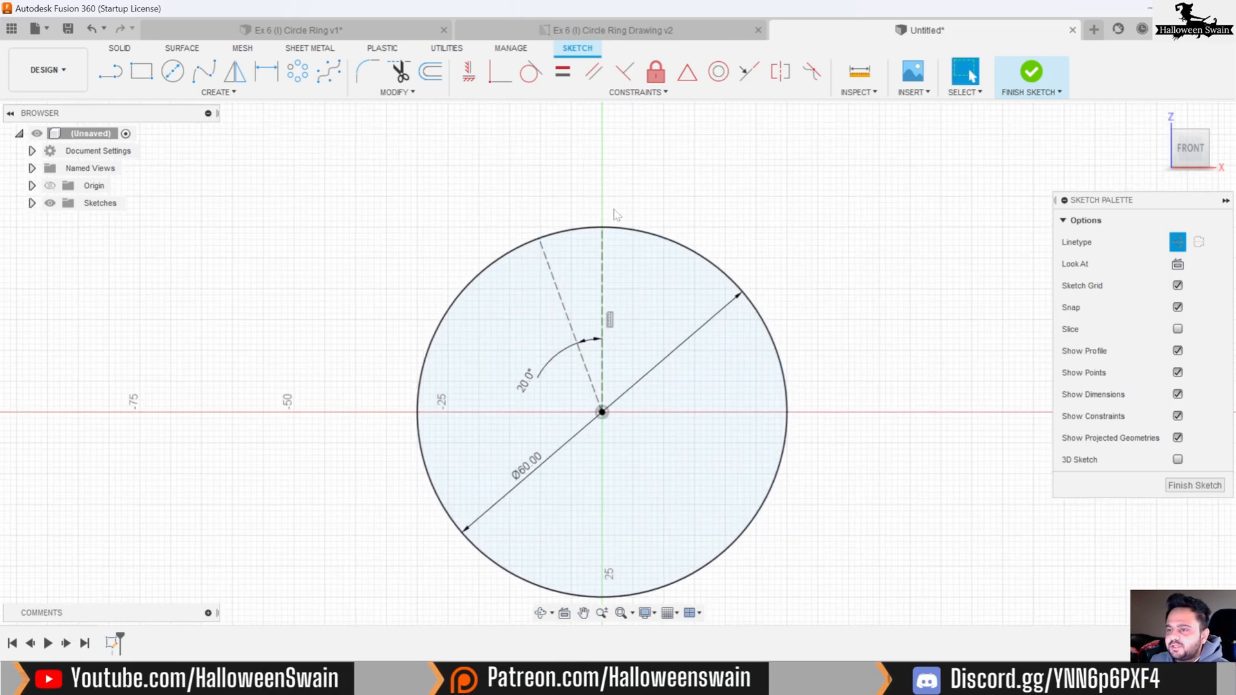
pyautogui.click(110, 71)
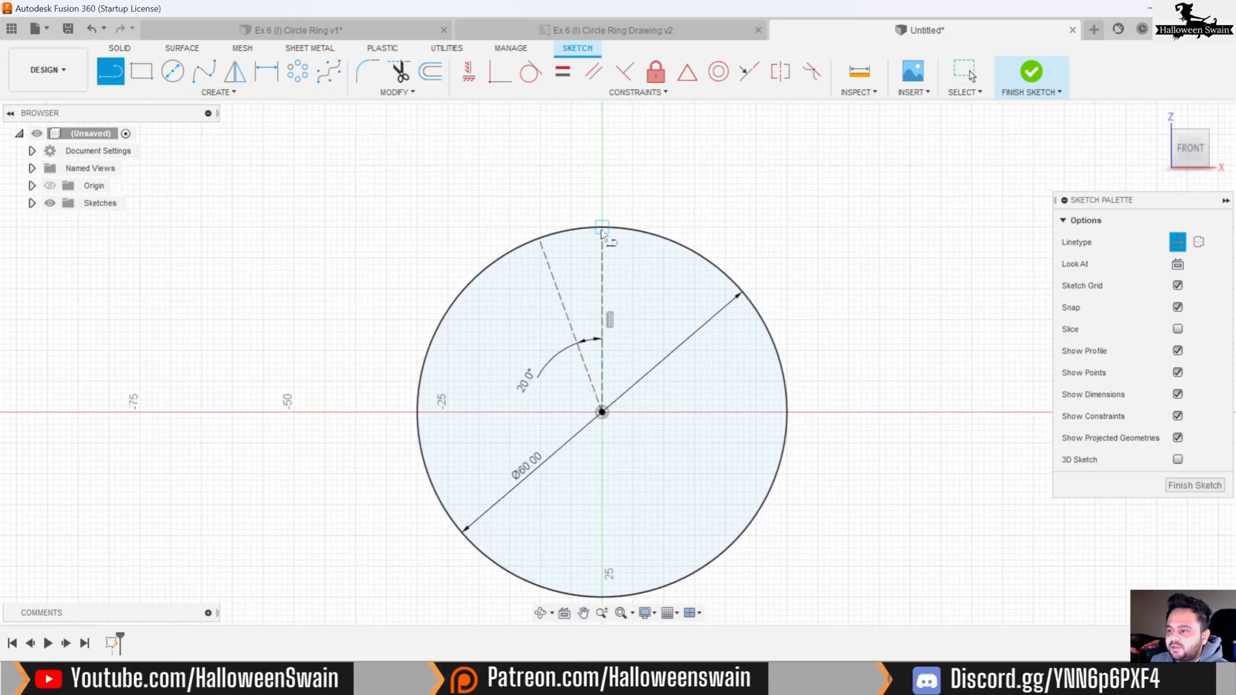
pyautogui.click(601, 229)
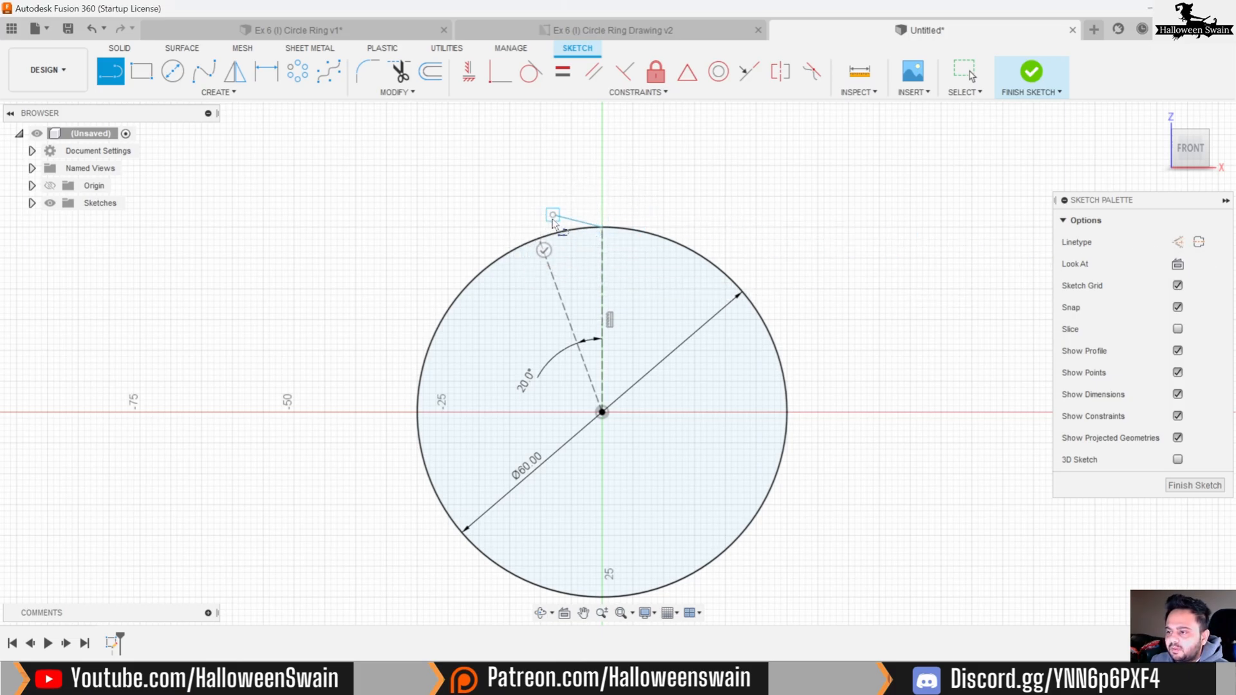
pyautogui.click(560, 252)
pyautogui.click(602, 227)
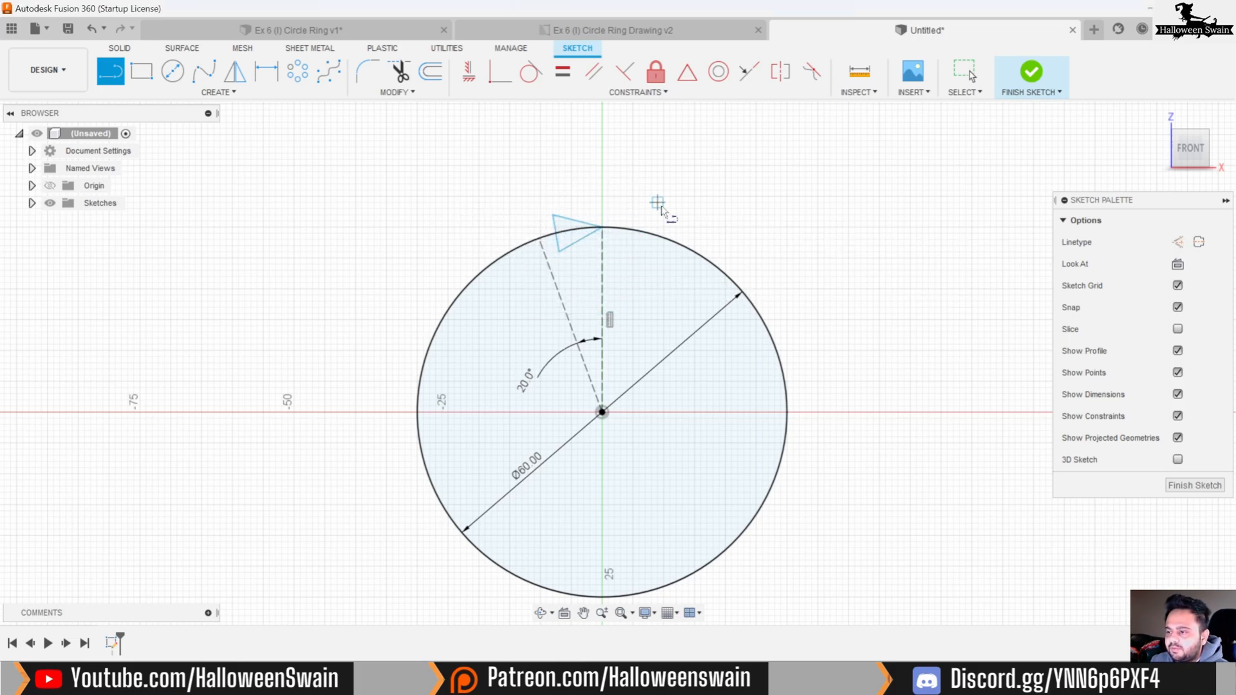
pyautogui.press('Escape')
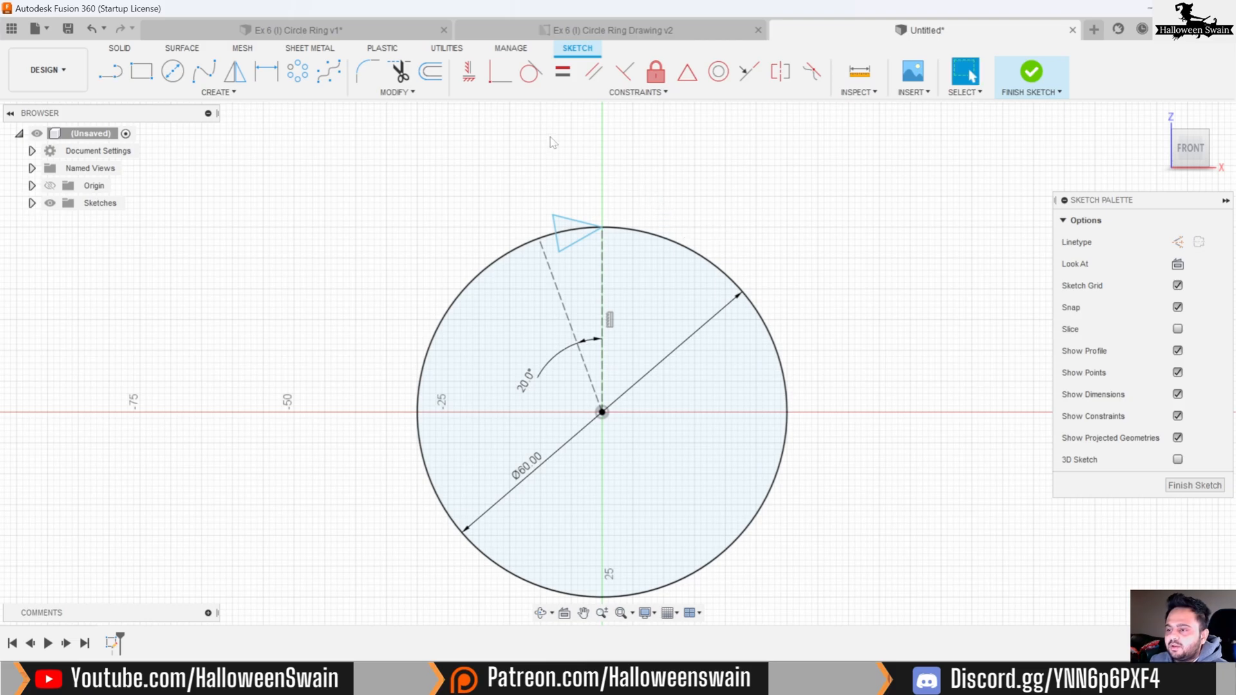
# Step: Make the triangle's short side collinear with the slanted construction line
pyautogui.click(555, 227)
pyautogui.keyDown('shift'); pyautogui.click(554, 281); pyautogui.keyUp('shift')
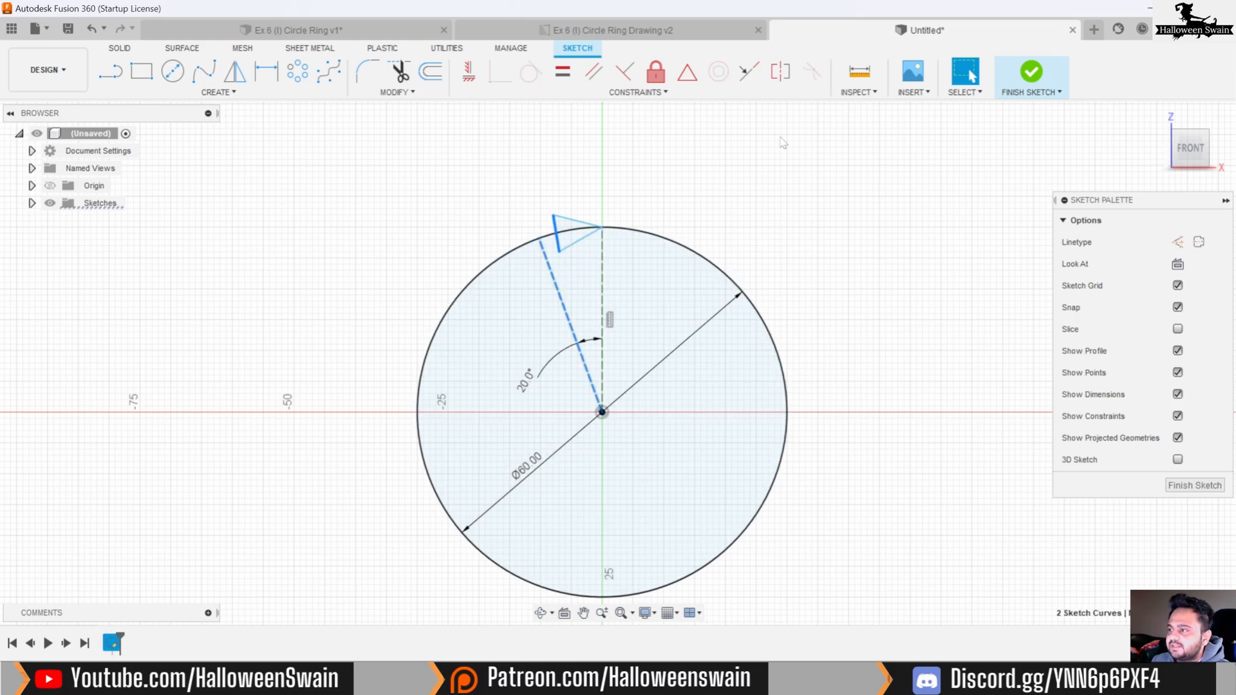
pyautogui.click(748, 72)
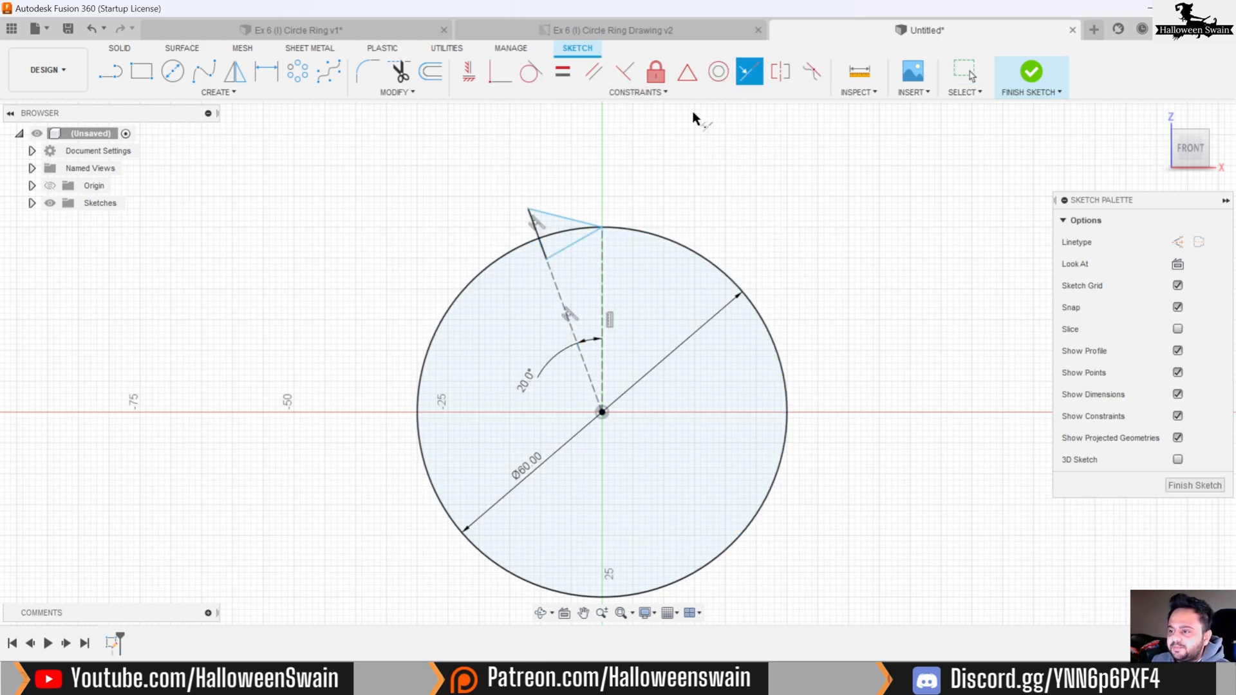
pyautogui.press('Escape')
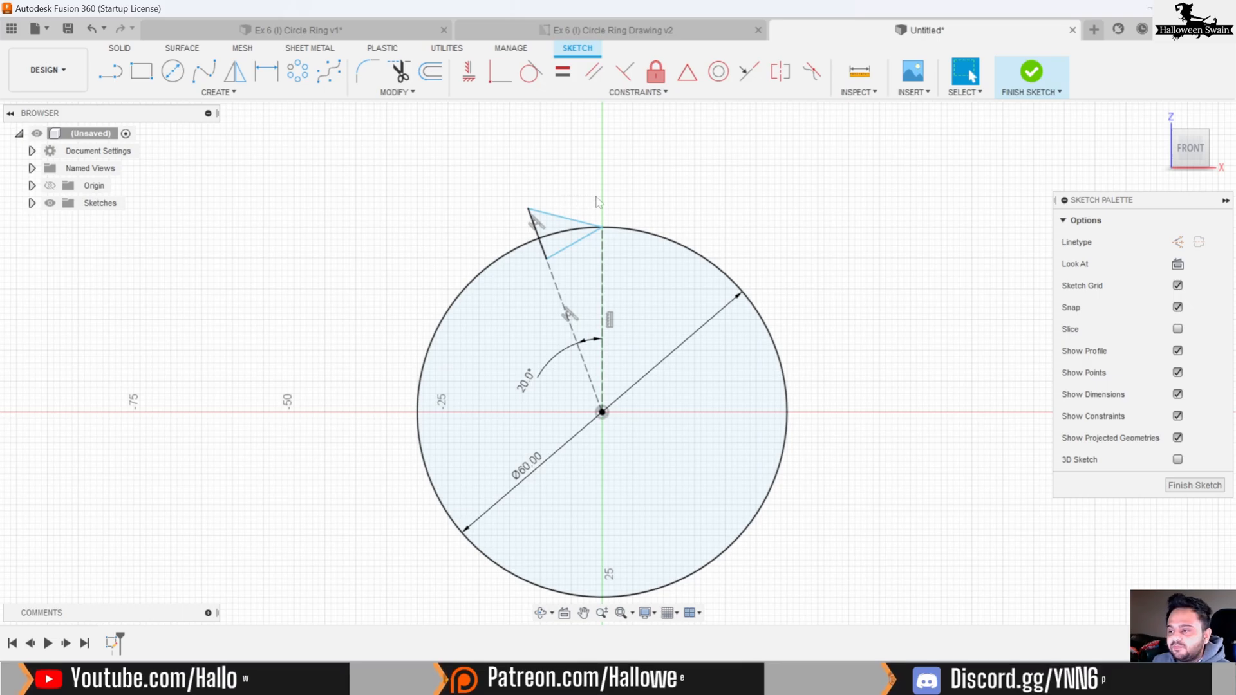
# Step: Make the triangle's two long sides equal in length
pyautogui.click(568, 222)
pyautogui.keyDown('shift'); pyautogui.click(576, 247); pyautogui.keyUp('shift')
pyautogui.click(563, 75)
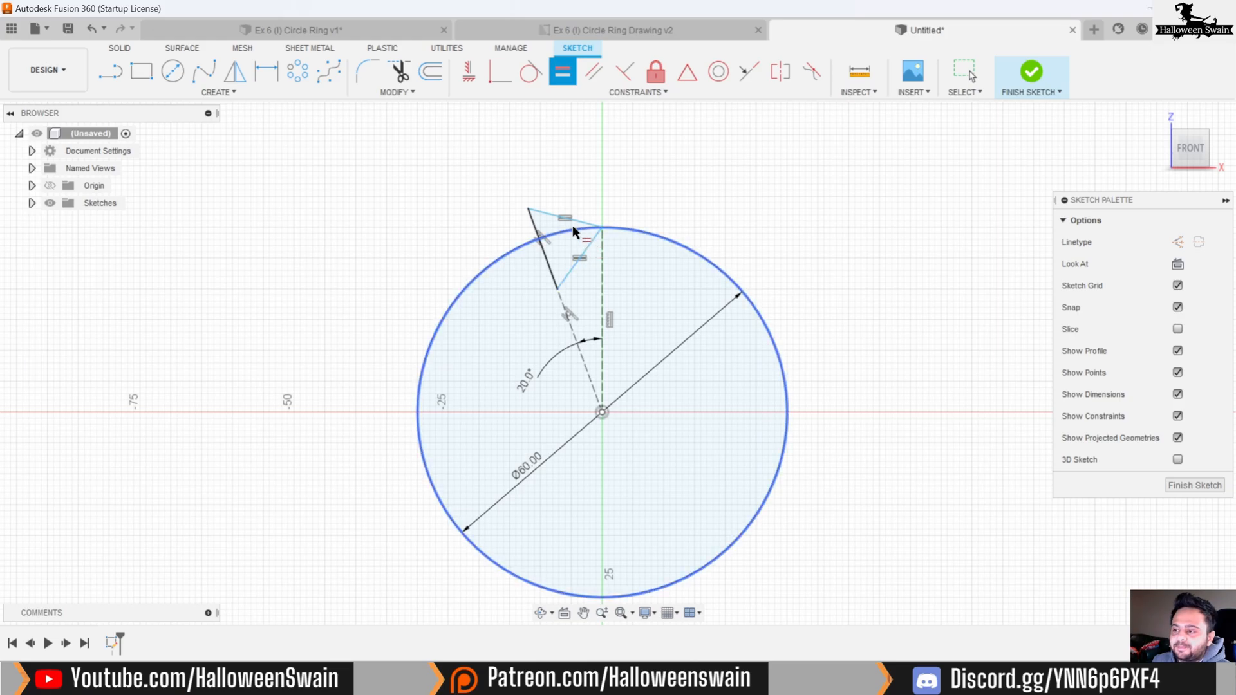
# Step: Dimension the angle between the triangle's two long sides as 60 degrees, with the label outside the apex, and finish the sketch
pyautogui.press('d')
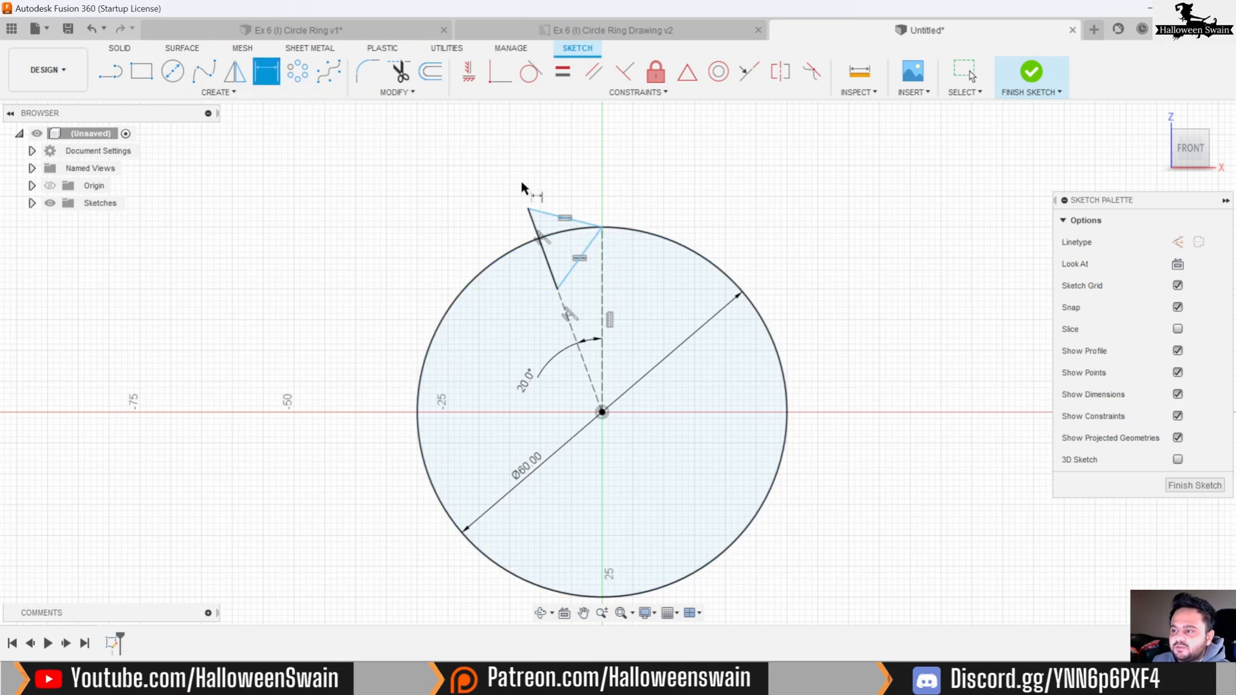
pyautogui.click(586, 224)
pyautogui.click(579, 258)
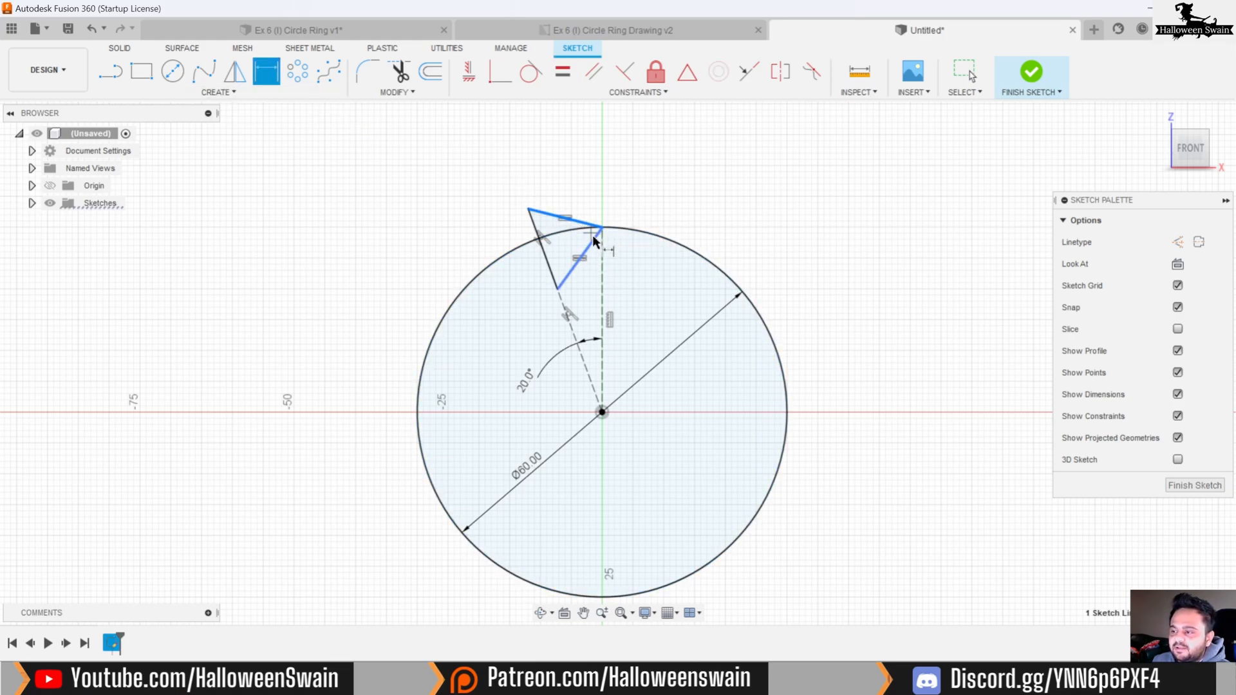
pyautogui.click(663, 209)
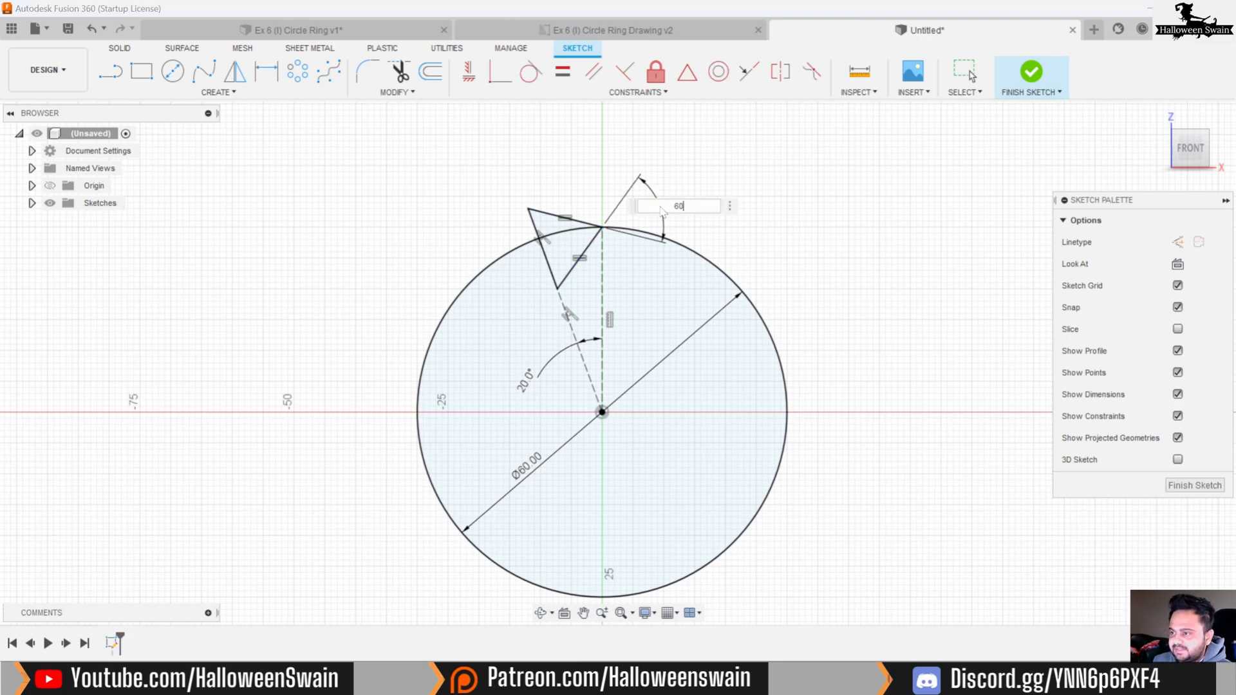
pyautogui.write('60')
pyautogui.press('Return')
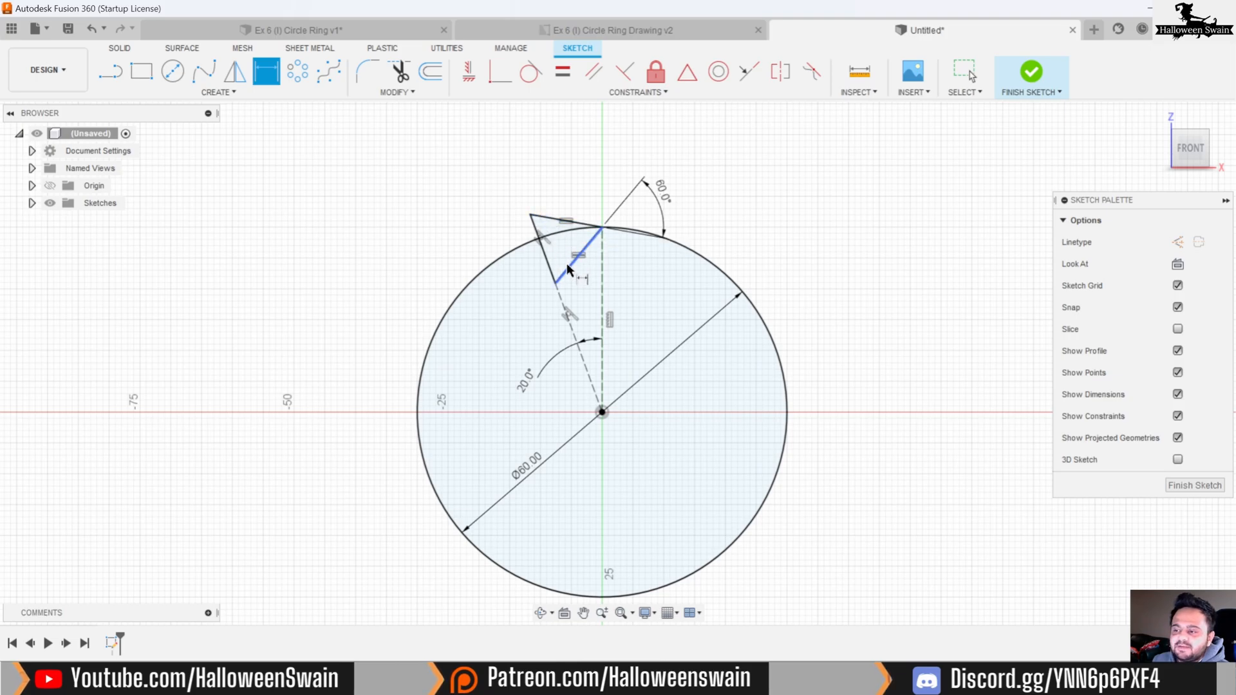
pyautogui.click(1029, 72)
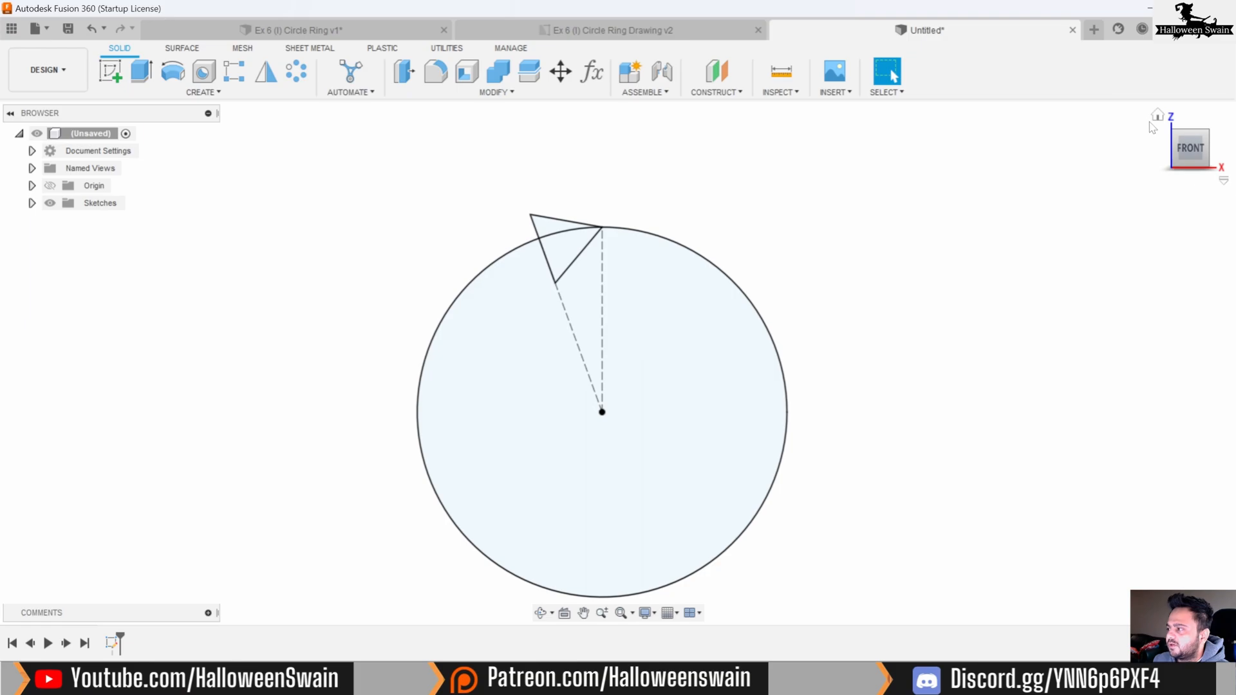
# Step: Create an angled construction plane along the triangle's short side, standing perpendicular to the base sketch
pyautogui.click(1157, 118)
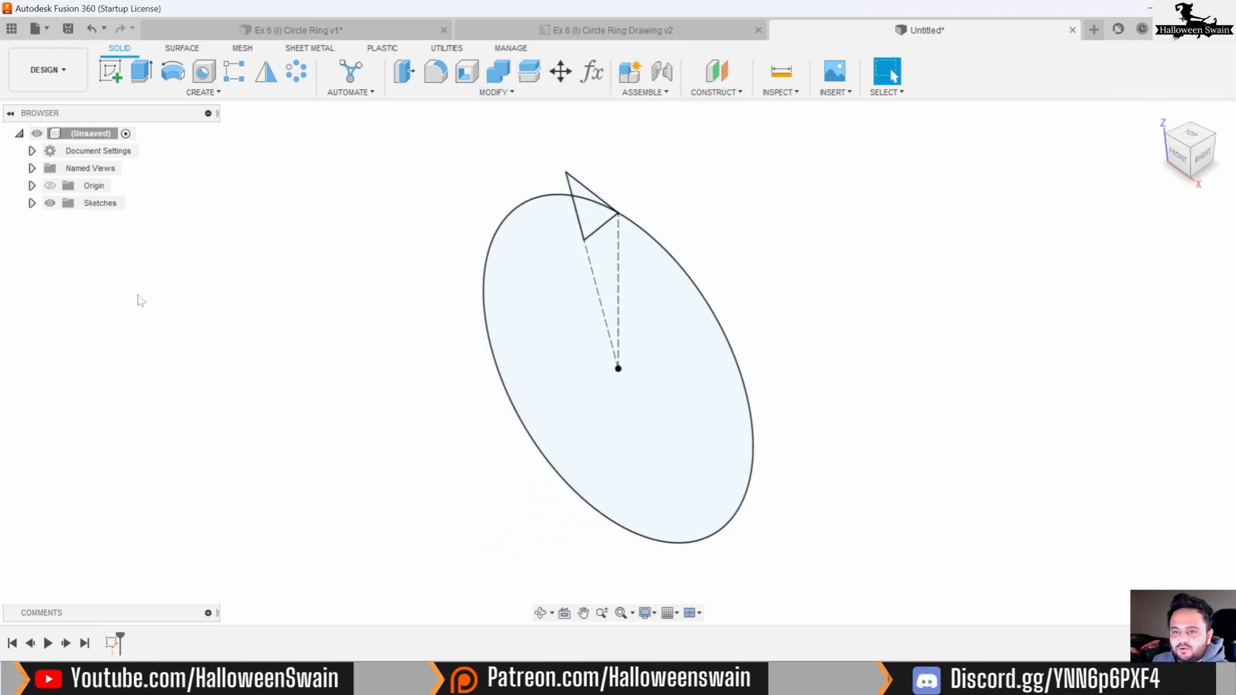
pyautogui.click(715, 92)
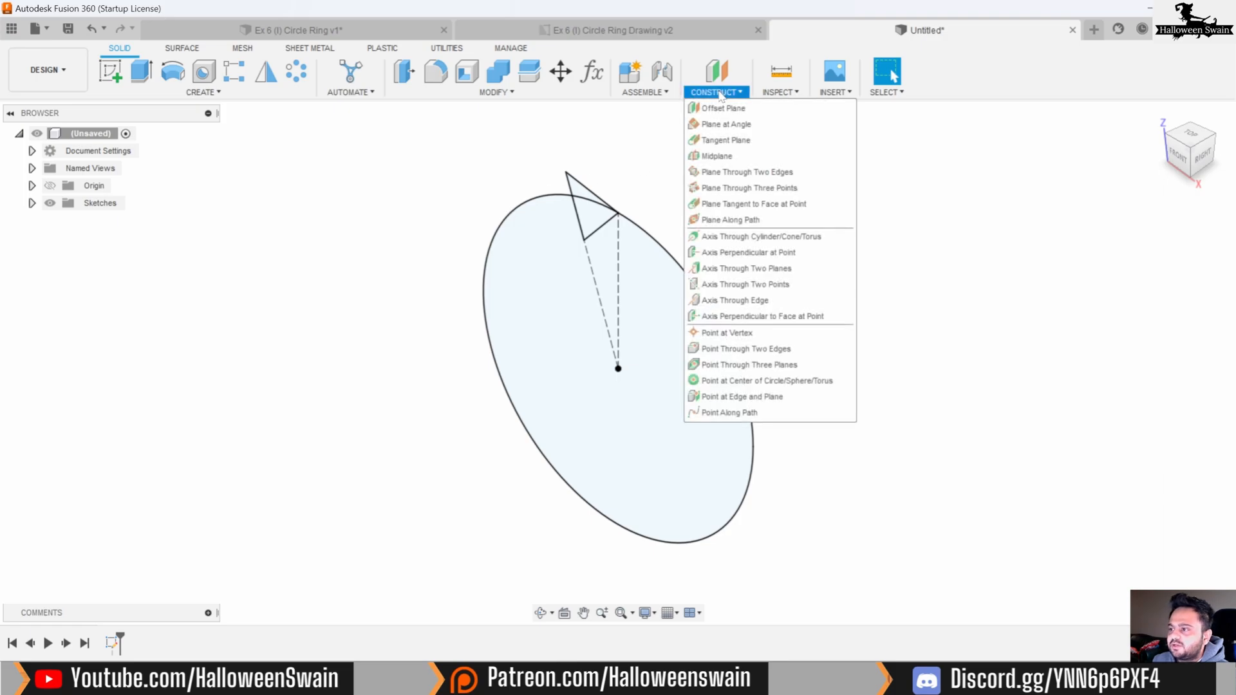
pyautogui.click(730, 125)
pyautogui.keyDown('shift'); pyautogui.moveTo(480, 213); pyautogui.dragTo(521, 222, button='middle'); pyautogui.keyUp('shift')
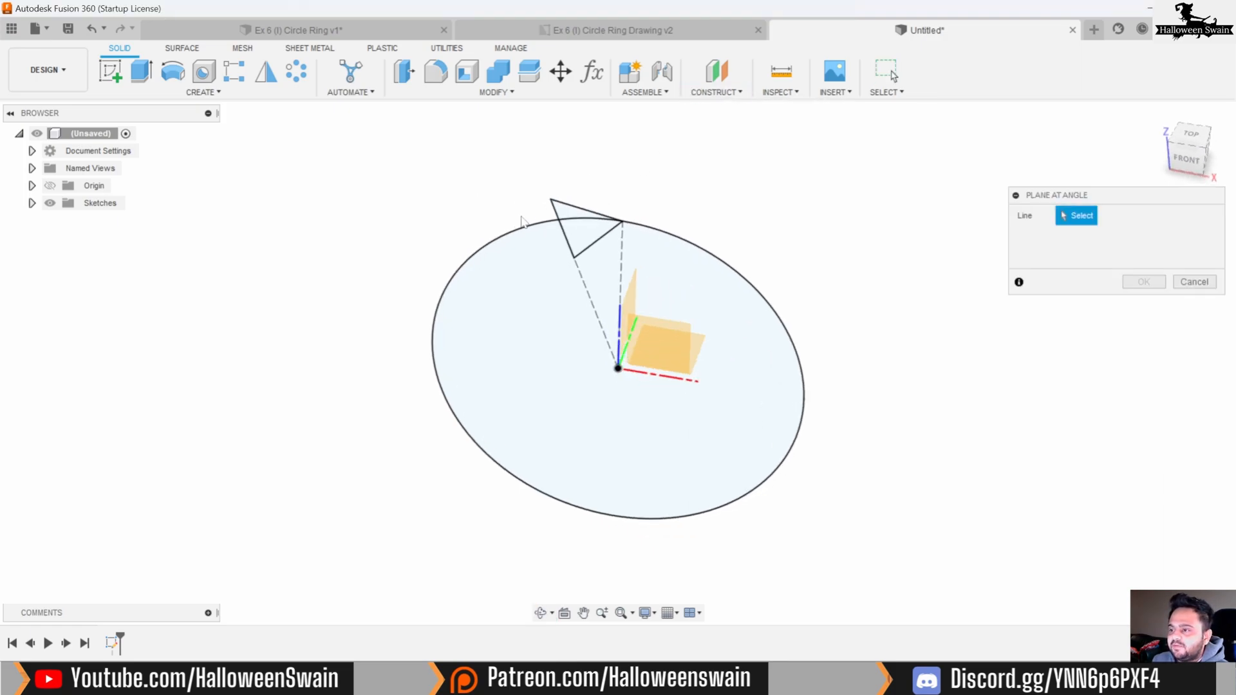
pyautogui.click(555, 219)
pyautogui.moveTo(572, 166); pyautogui.dragTo(501, 222)
pyautogui.click(1129, 283)
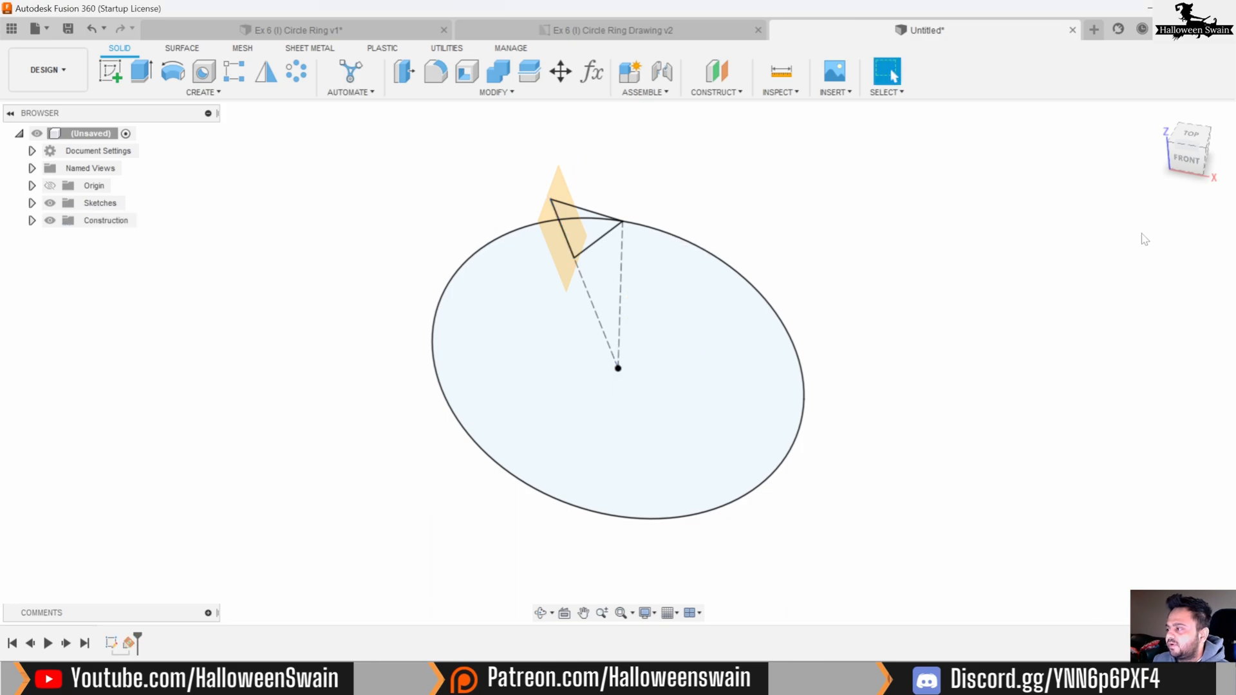
# Step: Start a new sketch on the angled construction plane through the triangle's short side
pyautogui.click(1157, 115)
pyautogui.keyDown('shift'); pyautogui.moveTo(611, 221); pyautogui.dragTo(583, 251, button='middle'); pyautogui.keyUp('shift')
pyautogui.click(110, 71)
pyautogui.click(539, 232)
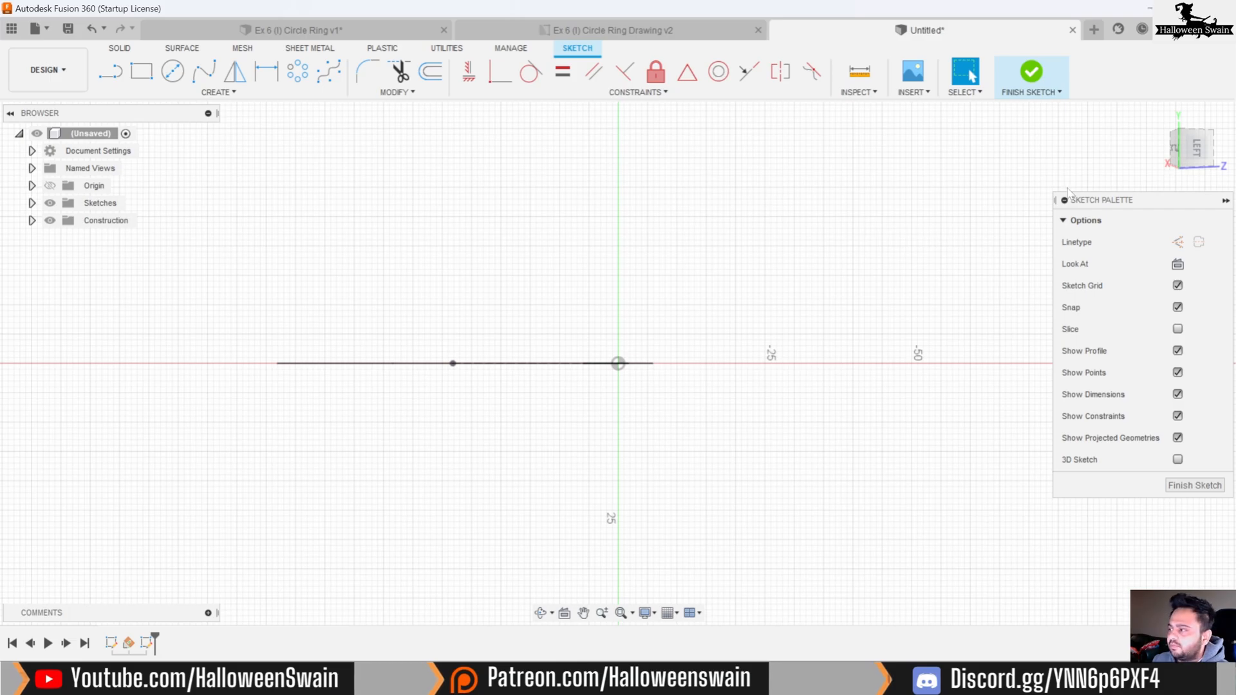
pyautogui.moveTo(783, 267)
pyautogui.keyDown('shift'); pyautogui.mouseDown(button='middle')
pyautogui.moveTo(703, 295)
pyautogui.moveTo(718, 328)
pyautogui.mouseUp(button='middle'); pyautogui.keyUp('shift')
pyautogui.click(217, 92)
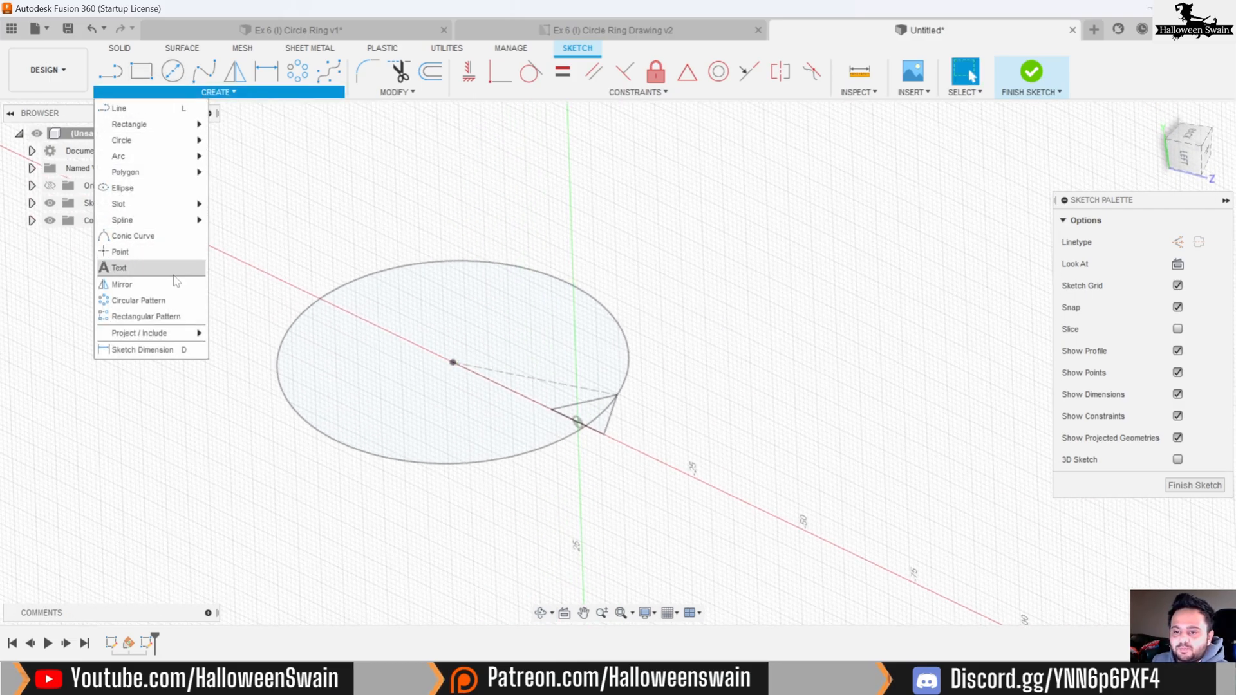
pyautogui.moveTo(169, 332)
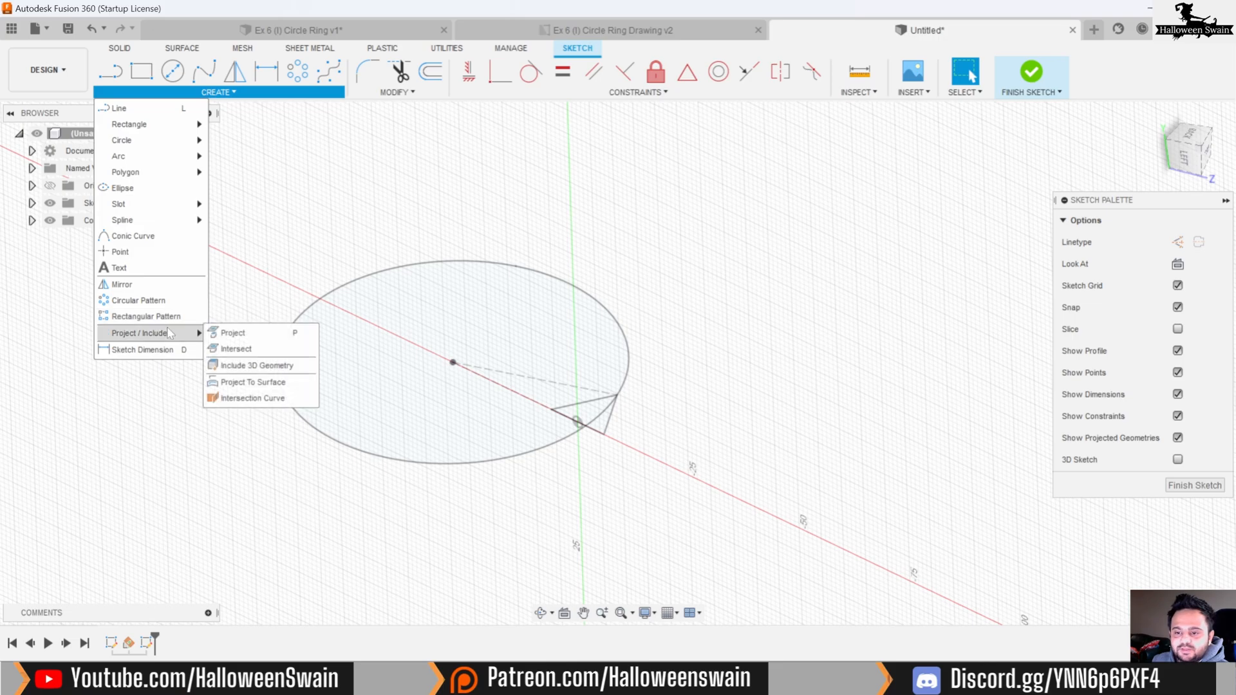
pyautogui.click(248, 350)
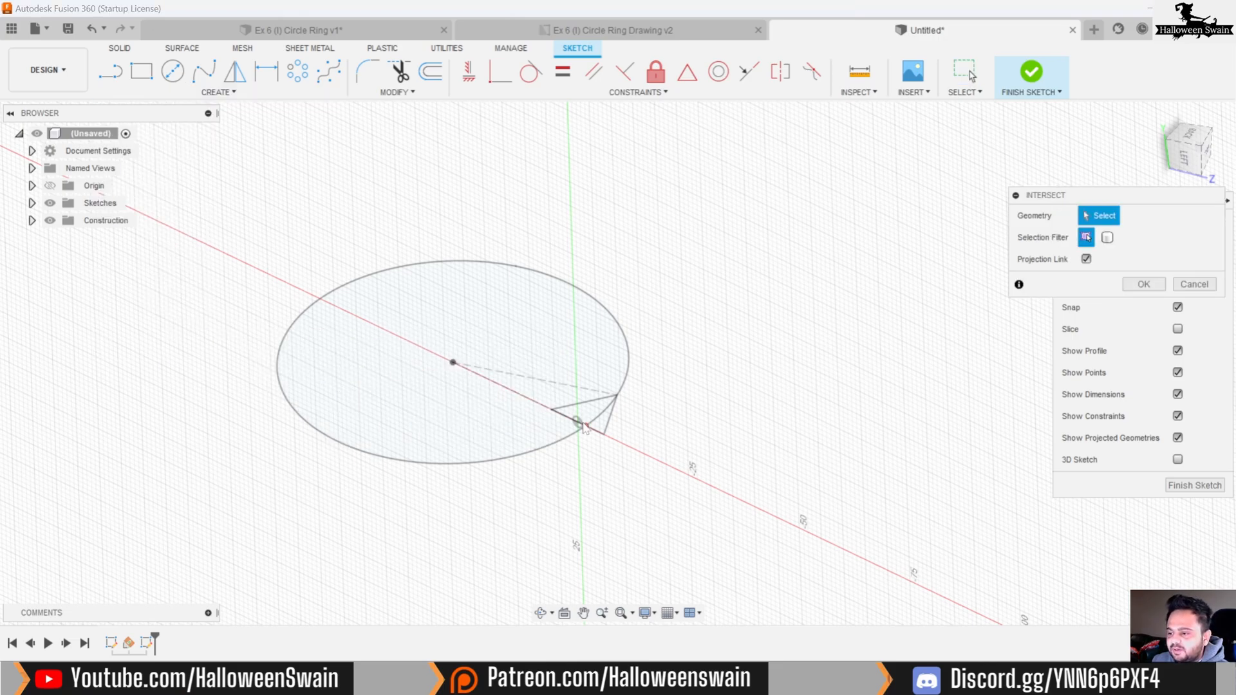
# Step: Project the triangle's short side into the new sketch, keeping the projection link on
pyautogui.click(217, 92)
pyautogui.moveTo(189, 341)
pyautogui.click(232, 333)
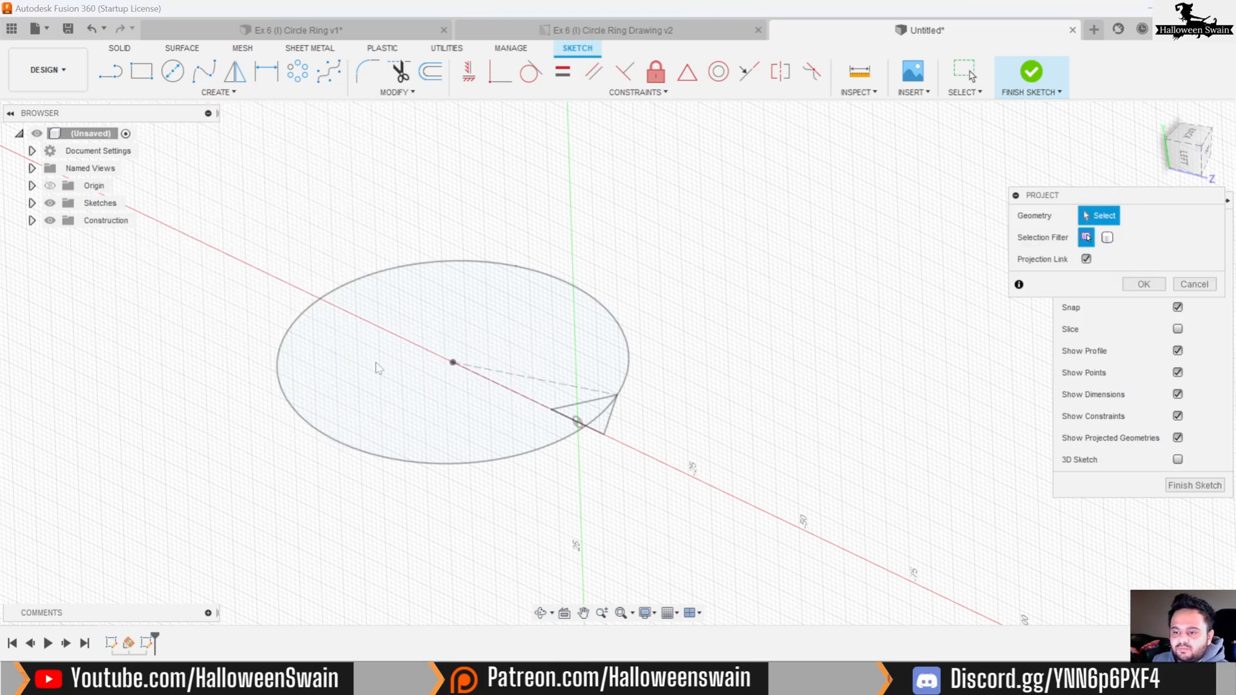
pyautogui.scroll(5, 592, 436)
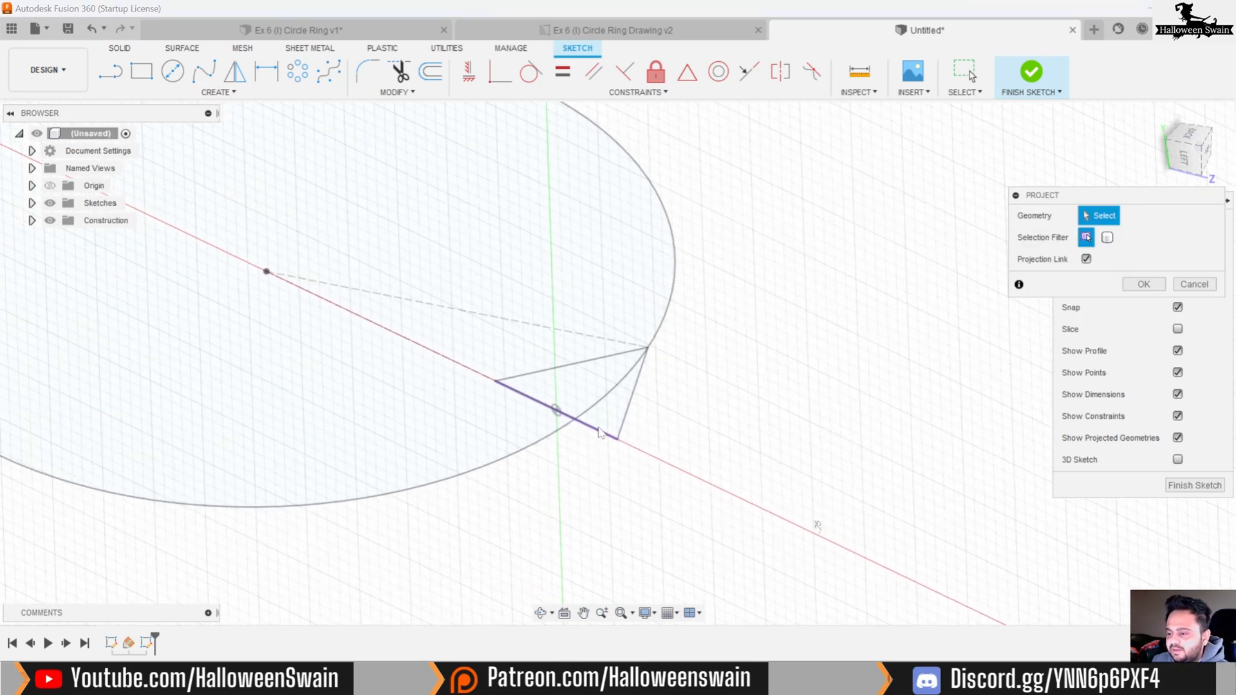
pyautogui.click(597, 432)
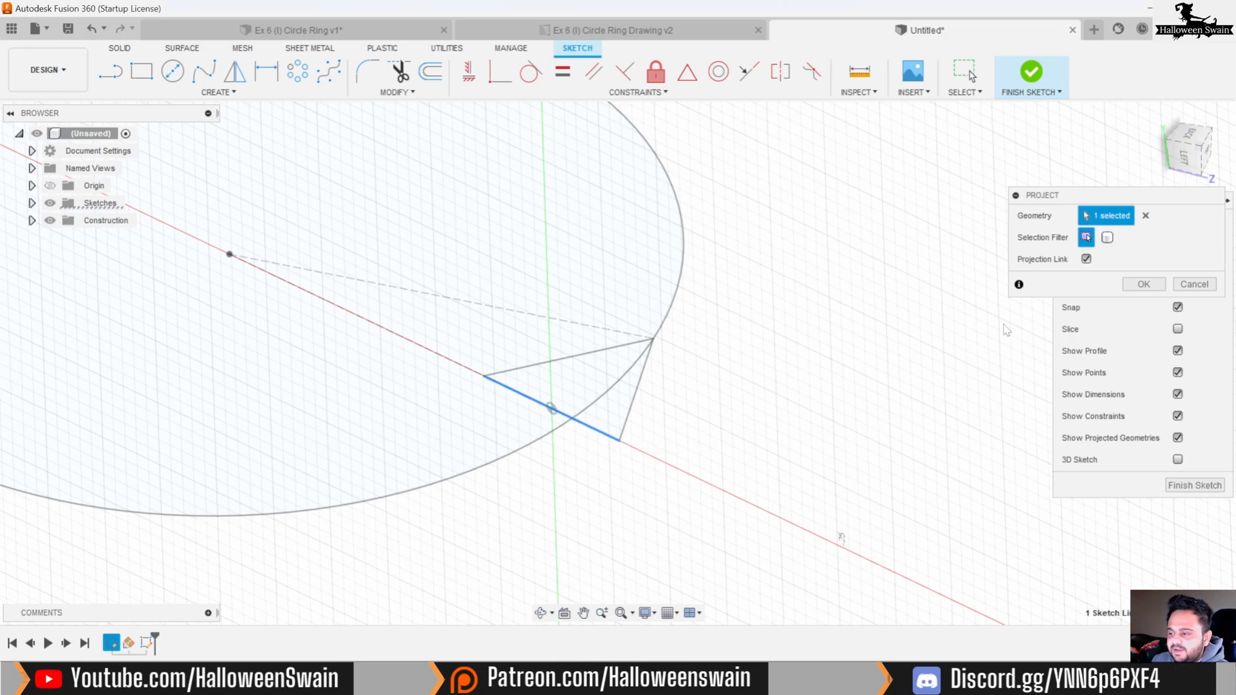
pyautogui.click(1138, 285)
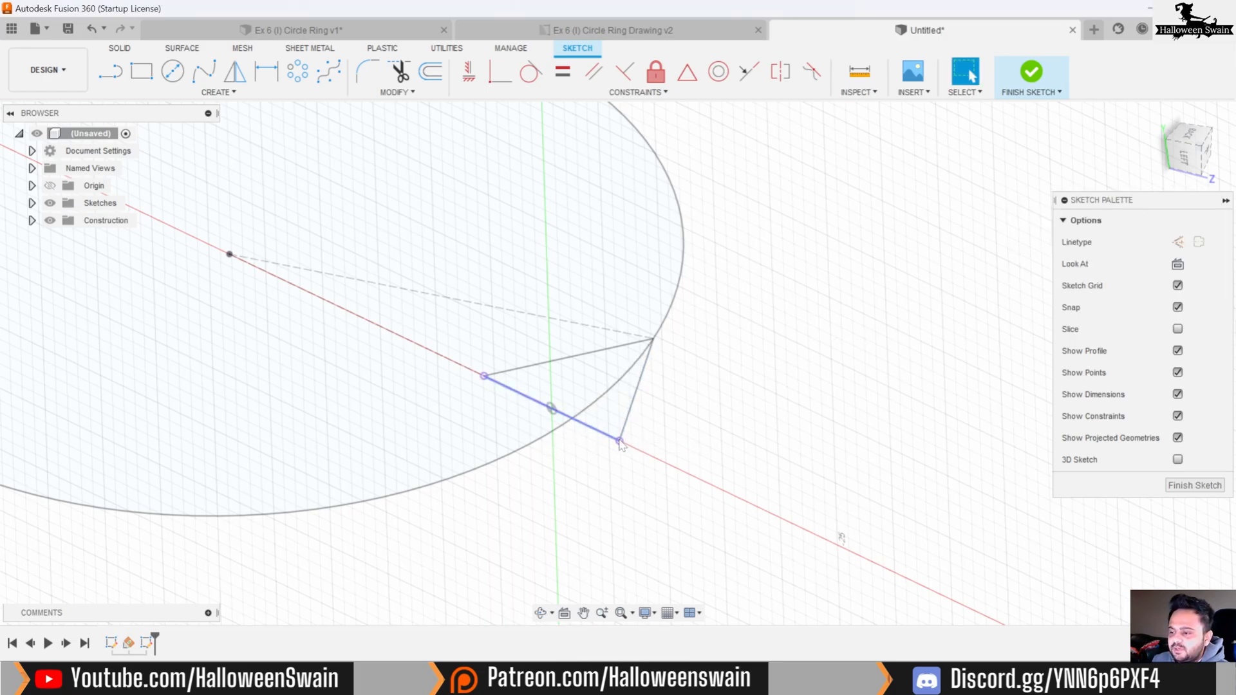
# Step: Draw a centre-diameter circle about 11 mm across from the projected line's midpoint to its endpoint, and finish the sketch
pyautogui.click(1183, 158)
pyautogui.scroll(3, 681, 308)
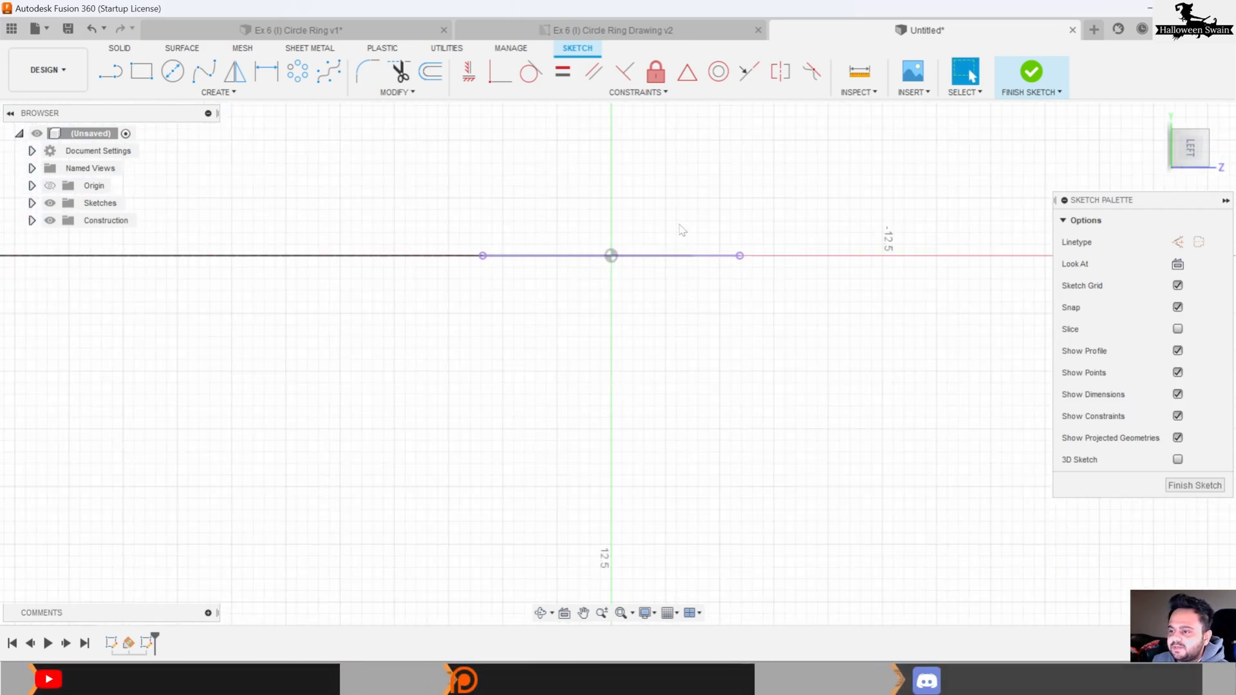
pyautogui.click(173, 71)
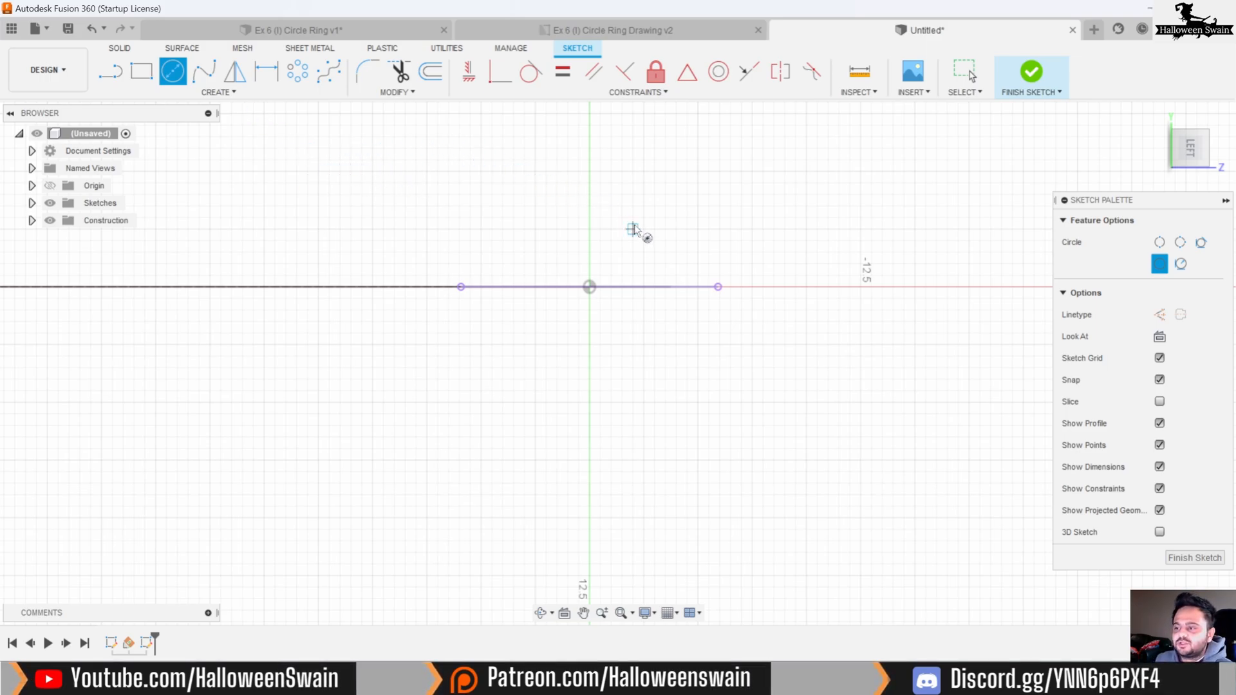
pyautogui.click(589, 287)
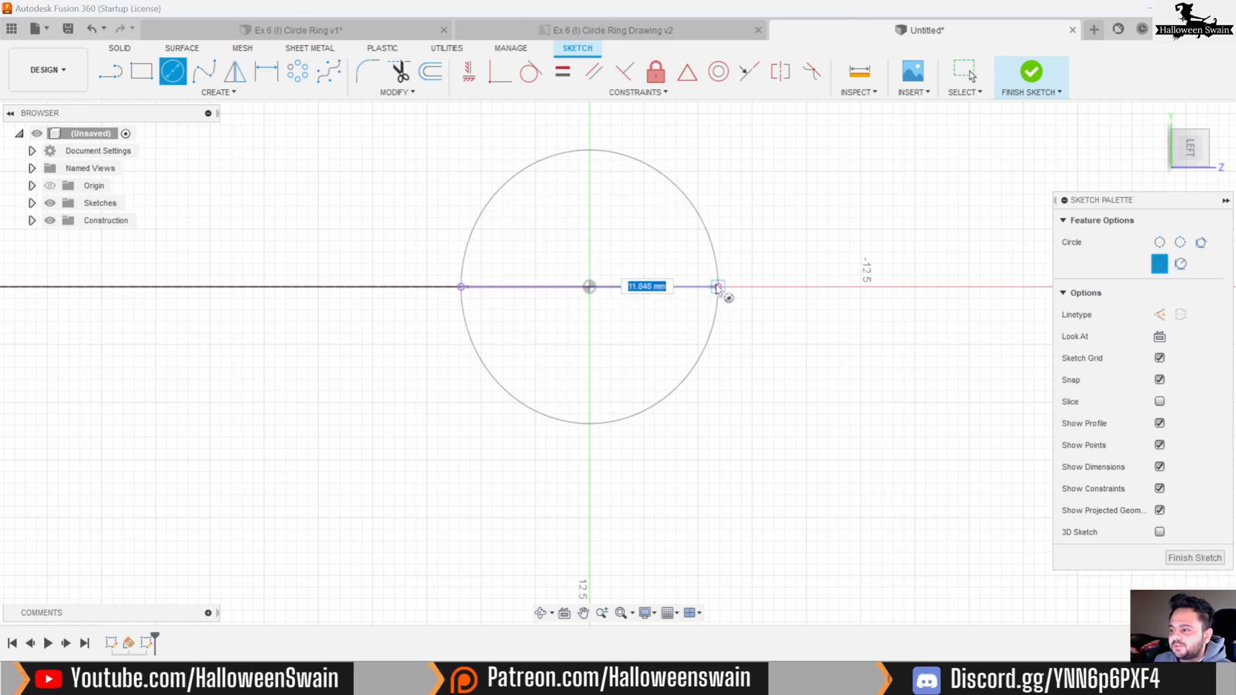
pyautogui.click(719, 288)
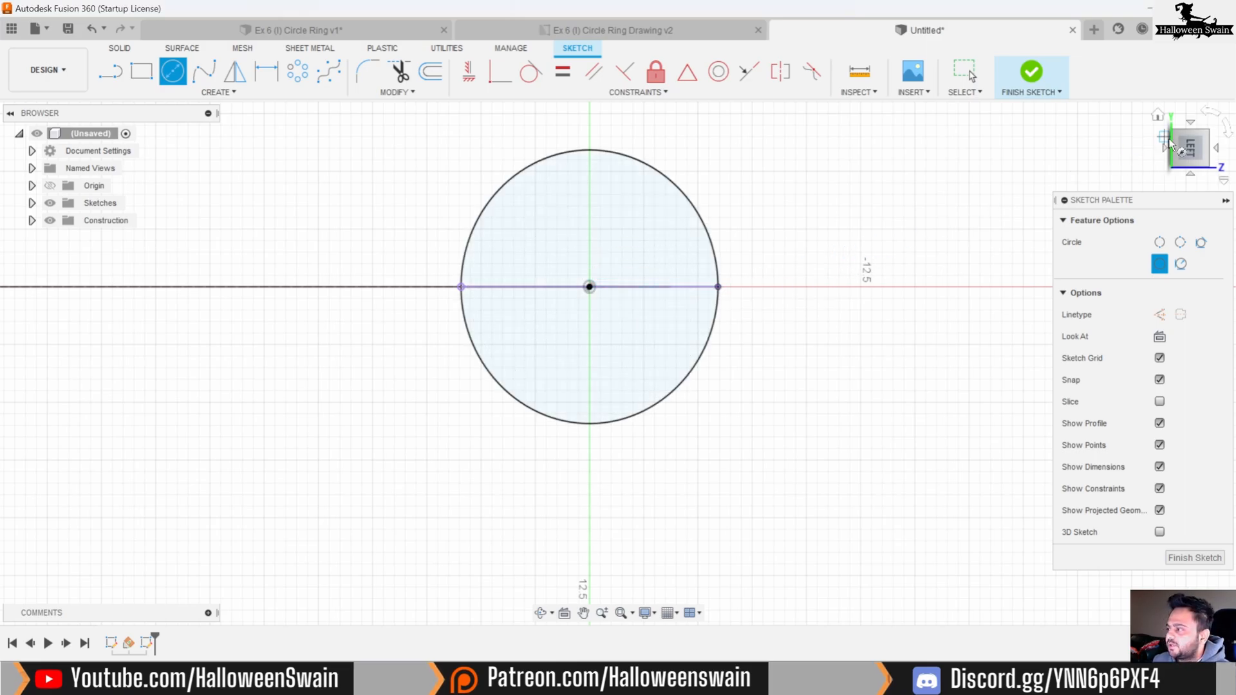
pyautogui.click(1030, 72)
# Step: Set up a Loft as a new body from the small circle to the triangle's apex point, forming a cone
pyautogui.click(1160, 118)
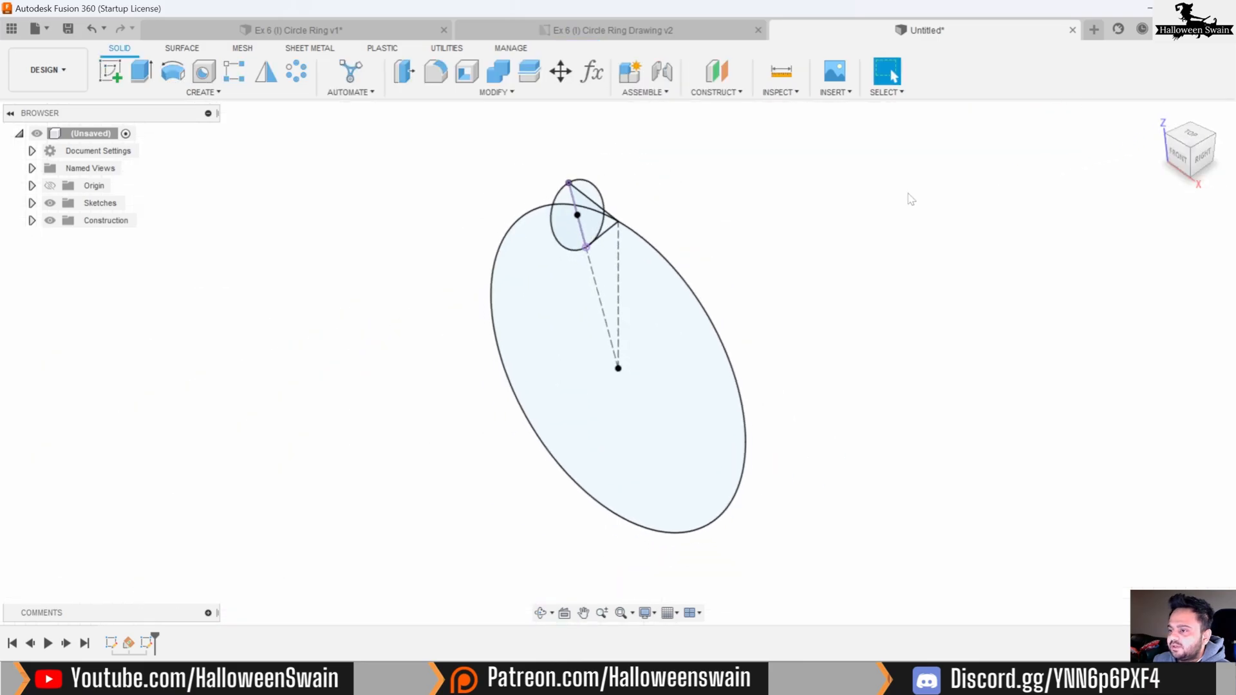
pyautogui.keyDown('shift'); pyautogui.moveTo(803, 214); pyautogui.dragTo(776, 219, button='middle'); pyautogui.keyUp('shift')
pyautogui.keyDown('shift'); pyautogui.moveTo(583, 314); pyautogui.dragTo(634, 298, button='middle'); pyautogui.keyUp('shift')
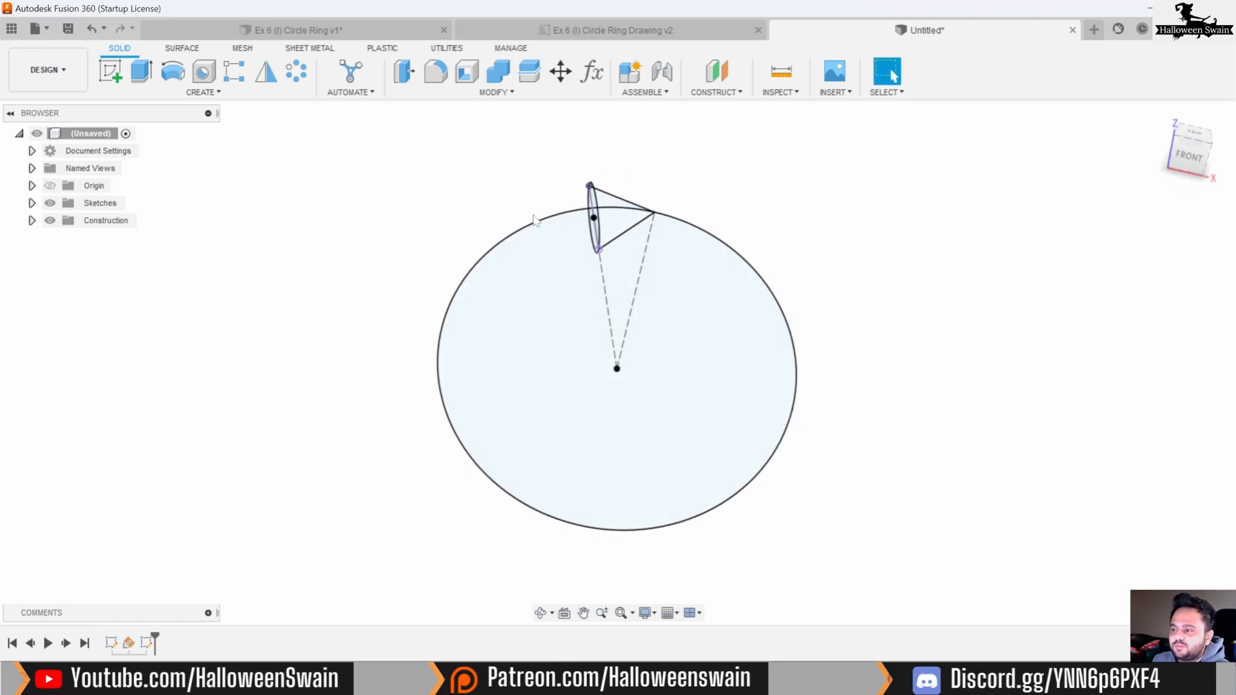
pyautogui.click(201, 92)
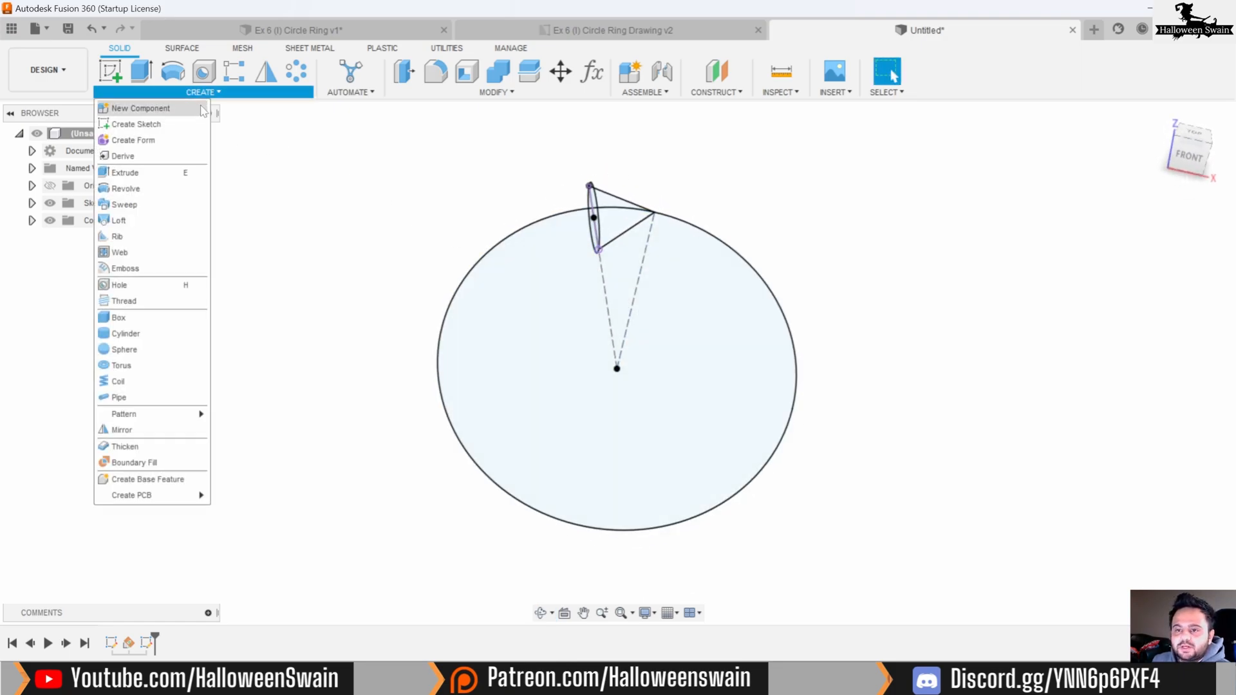
pyautogui.click(143, 222)
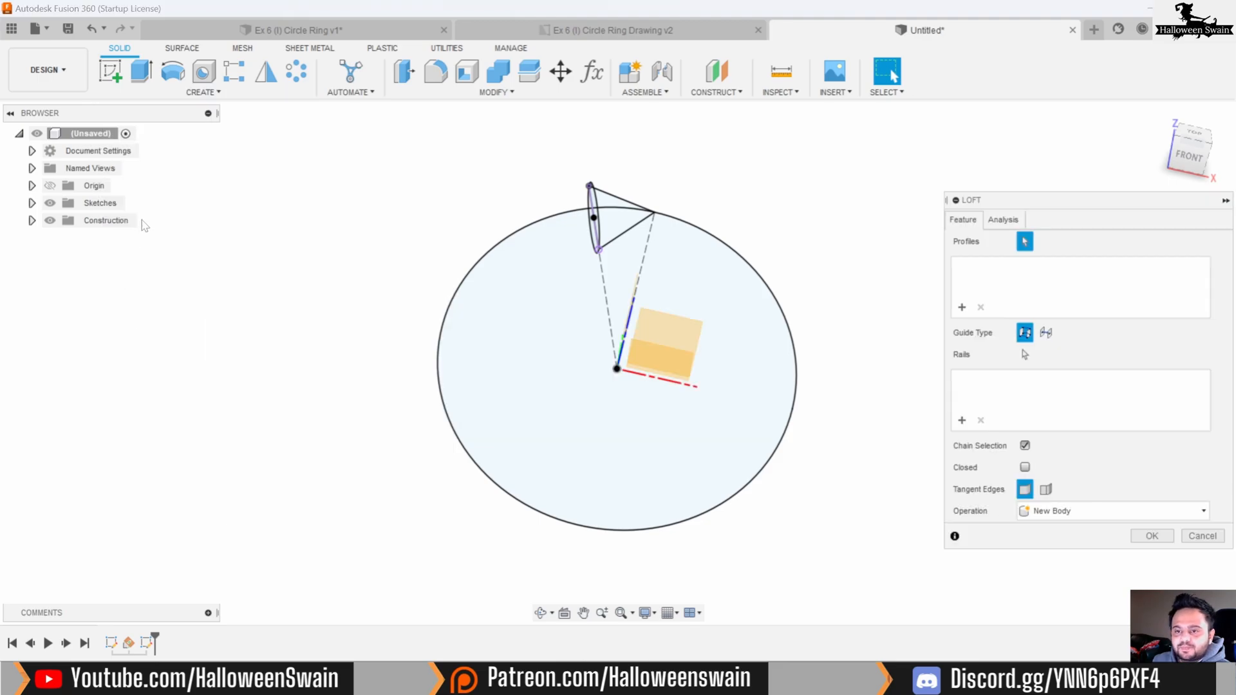
pyautogui.moveTo(521, 273)
pyautogui.keyDown('shift'); pyautogui.mouseDown(button='middle')
pyautogui.moveTo(554, 272)
pyautogui.moveTo(624, 233)
pyautogui.moveTo(655, 156)
pyautogui.mouseUp(button='middle'); pyautogui.keyUp('shift')
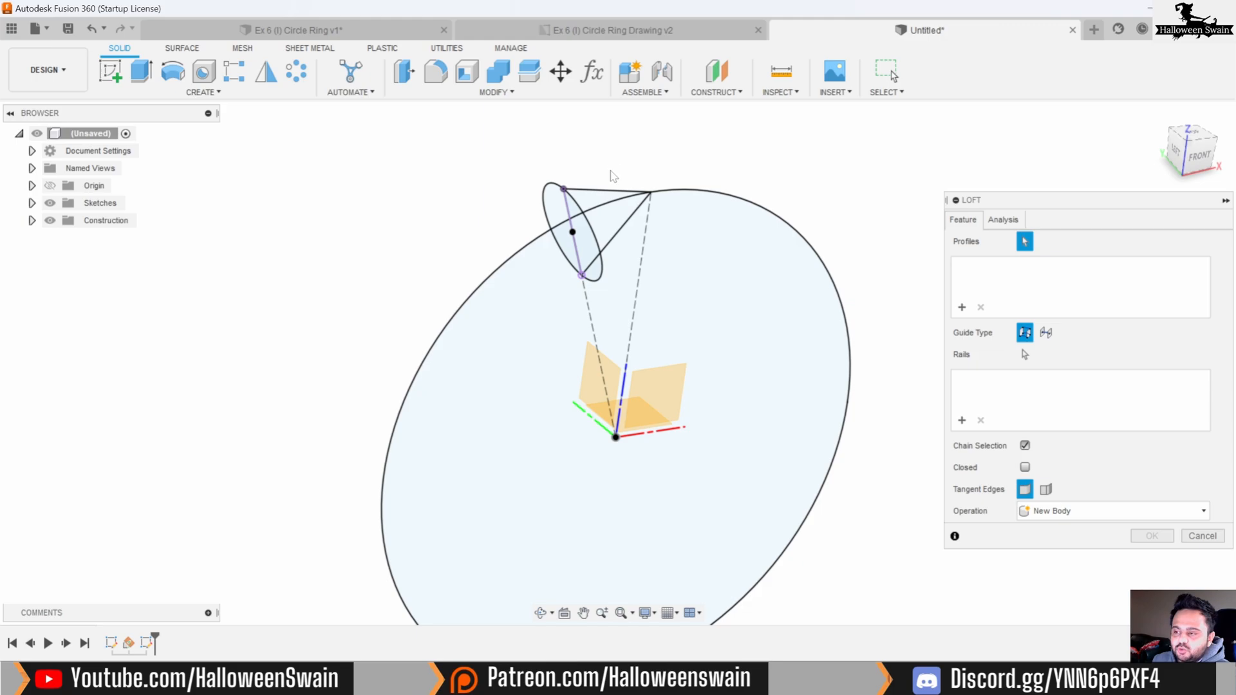
pyautogui.click(567, 229)
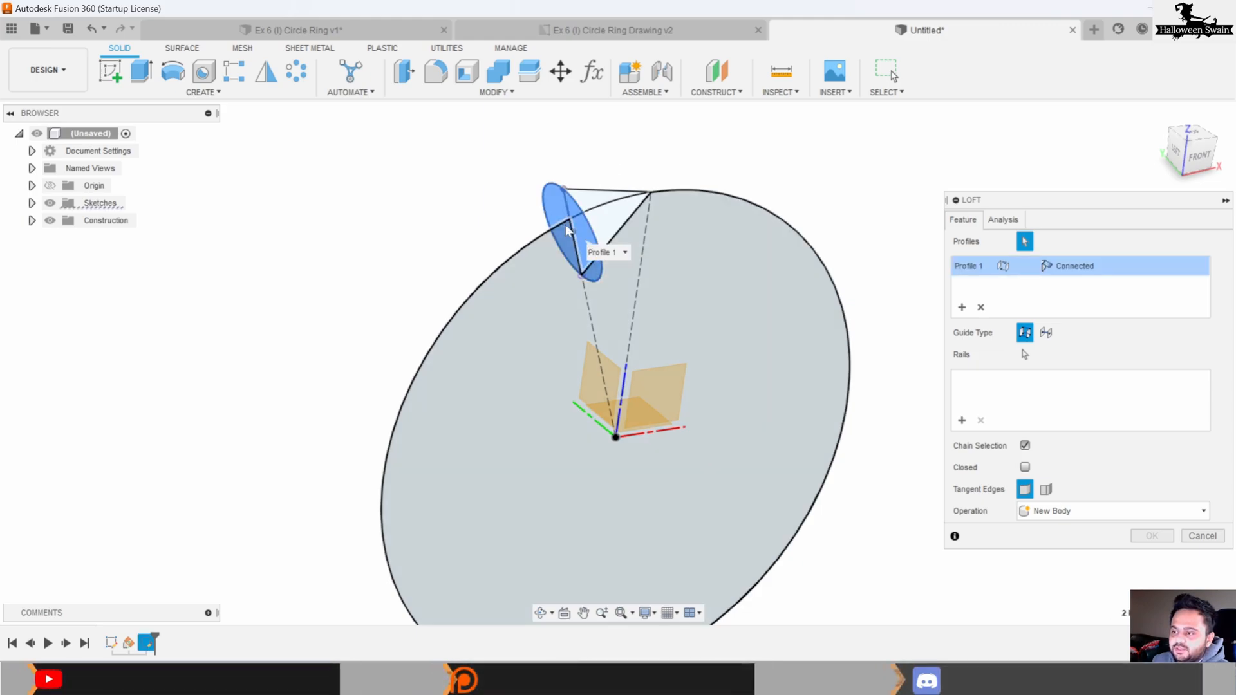
pyautogui.moveTo(663, 192); pyautogui.dragTo(654, 194, button='middle')
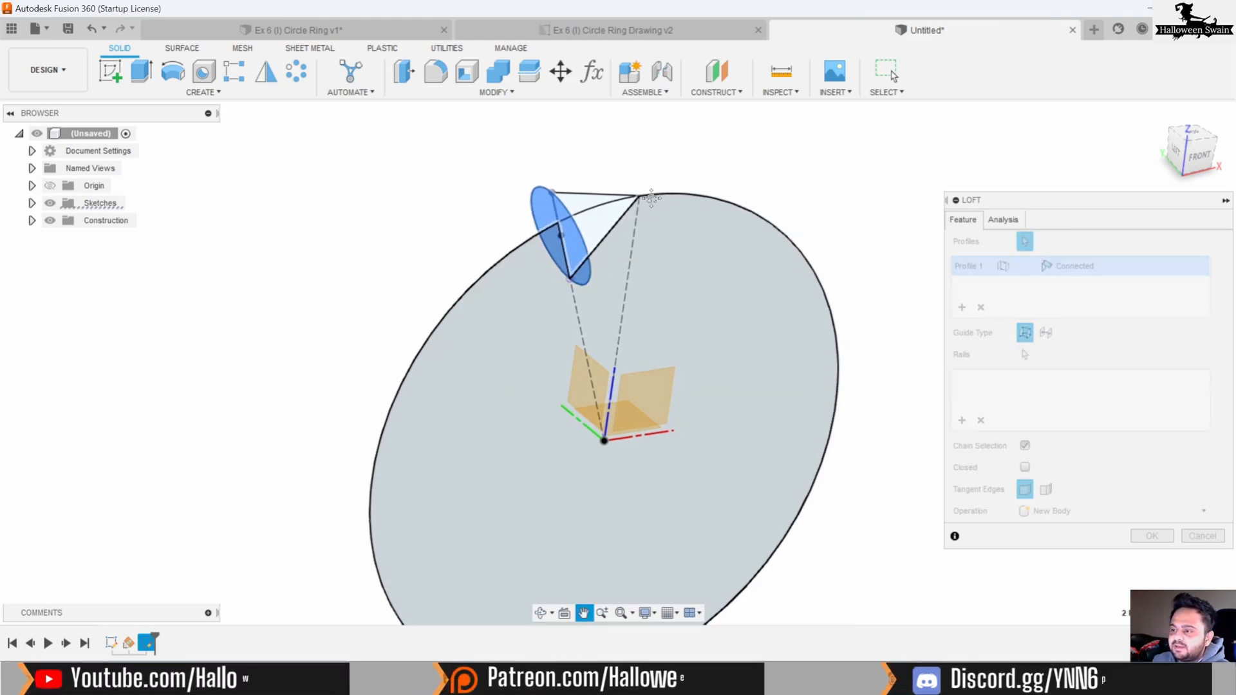
pyautogui.scroll(5, 595, 209)
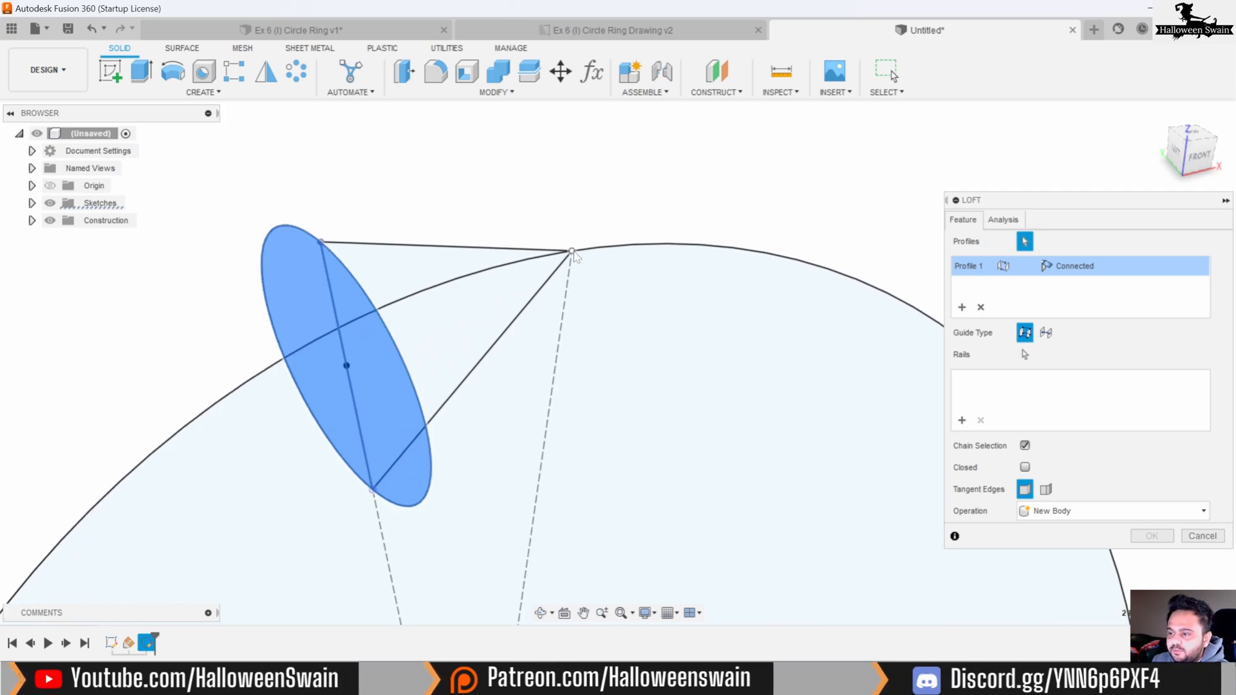
pyautogui.click(571, 251)
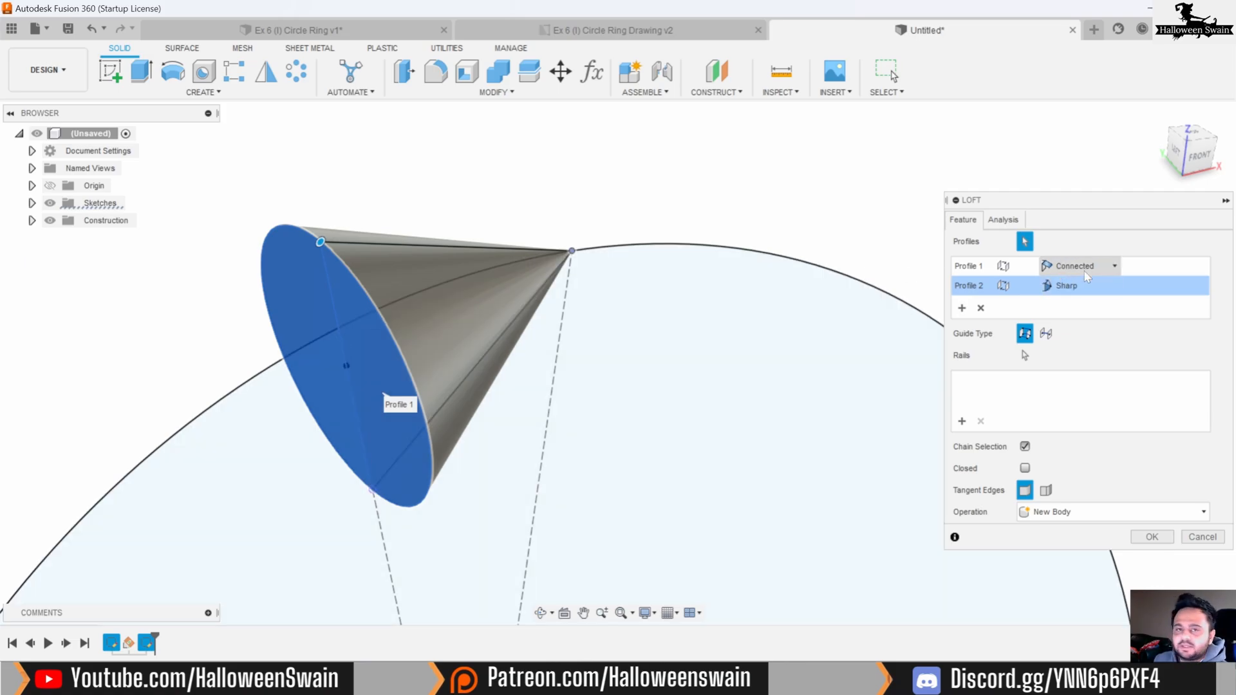
# Step: Try the Direction condition on the loft's circular profile and adjust its takeoff
pyautogui.click(1087, 274)
pyautogui.click(1081, 300)
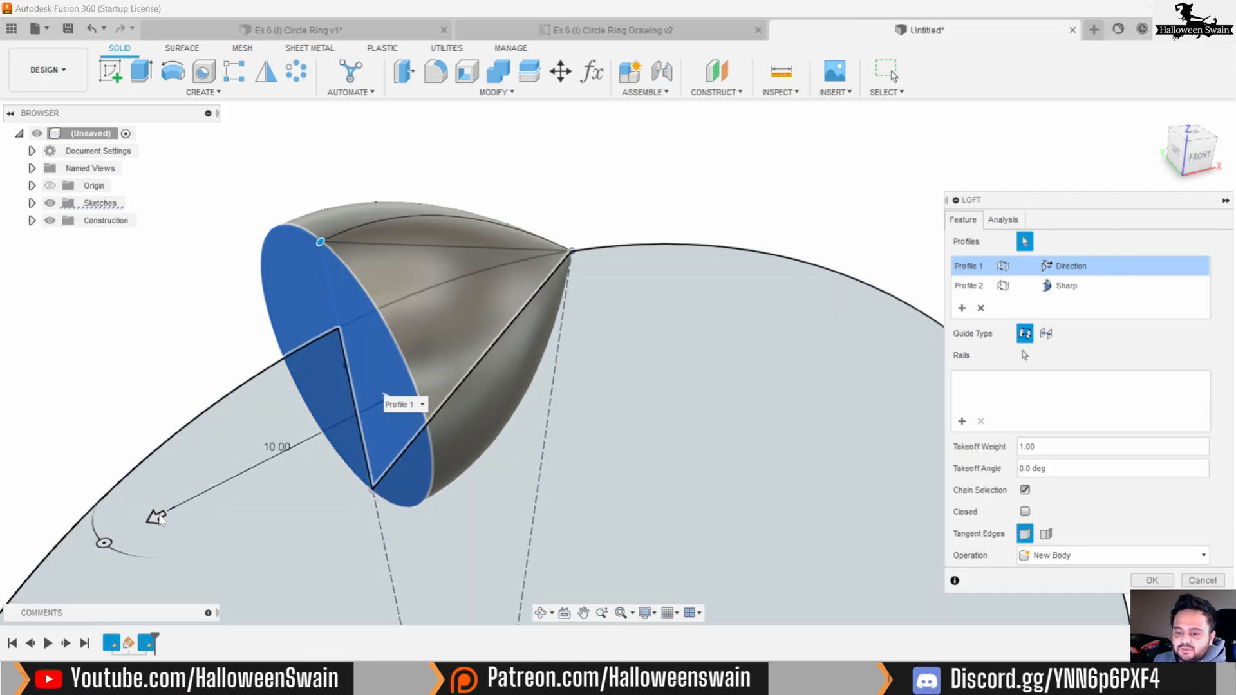
pyautogui.click(156, 518)
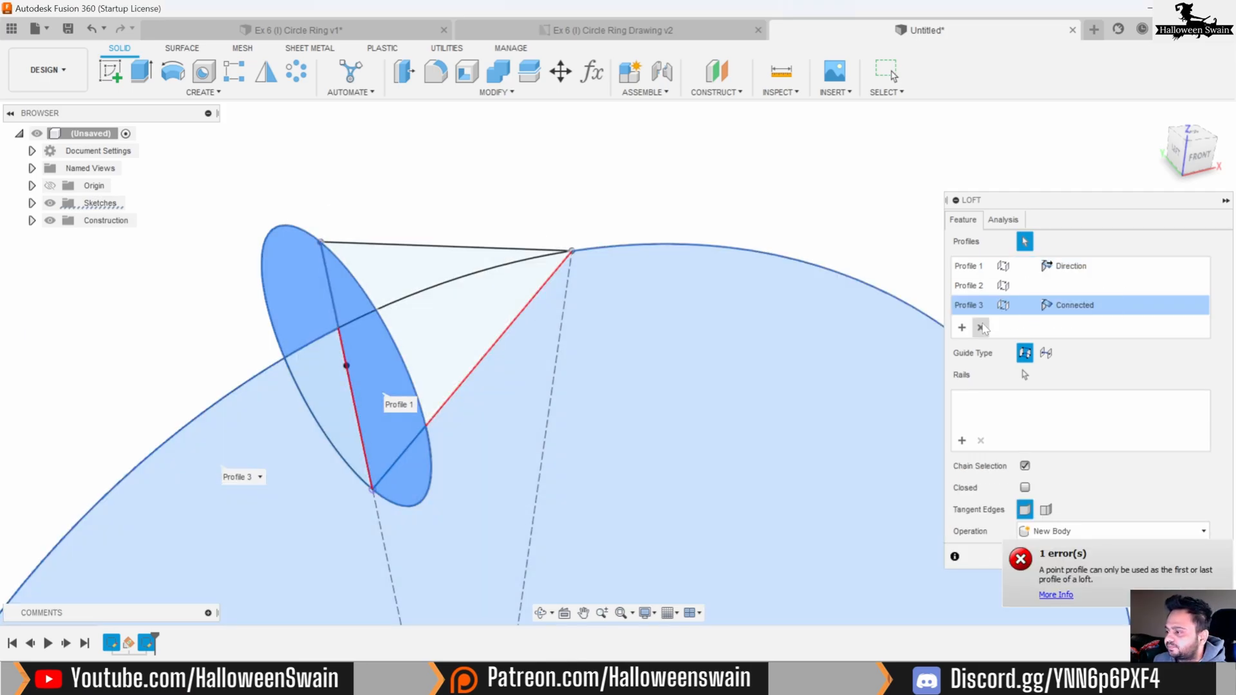
# Step: Remove the mistakenly added loft profile and return the circular profile's condition to Connected
pyautogui.click(980, 328)
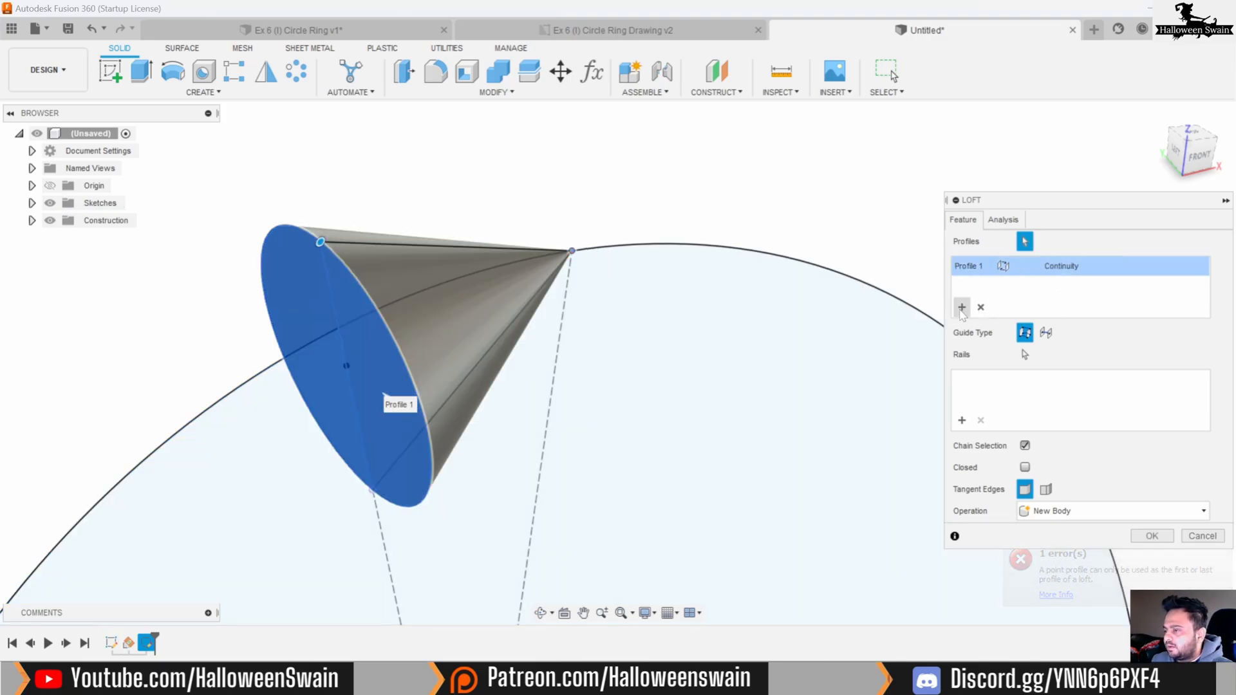
pyautogui.click(1065, 266)
pyautogui.click(1074, 285)
pyautogui.click(1094, 277)
pyautogui.click(1120, 285)
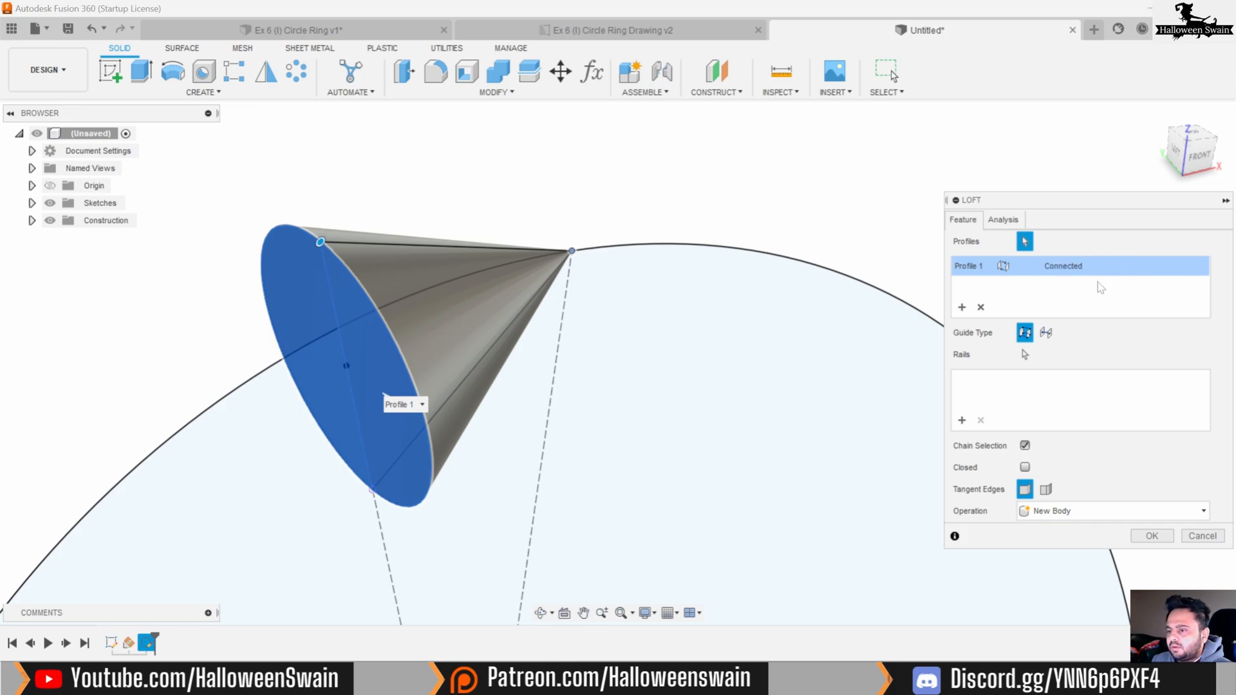
# Step: Finish the cone loft as a new body and show Sketch1 again
pyautogui.scroll(2, 823, 206)
pyautogui.scroll(2, 746, 245)
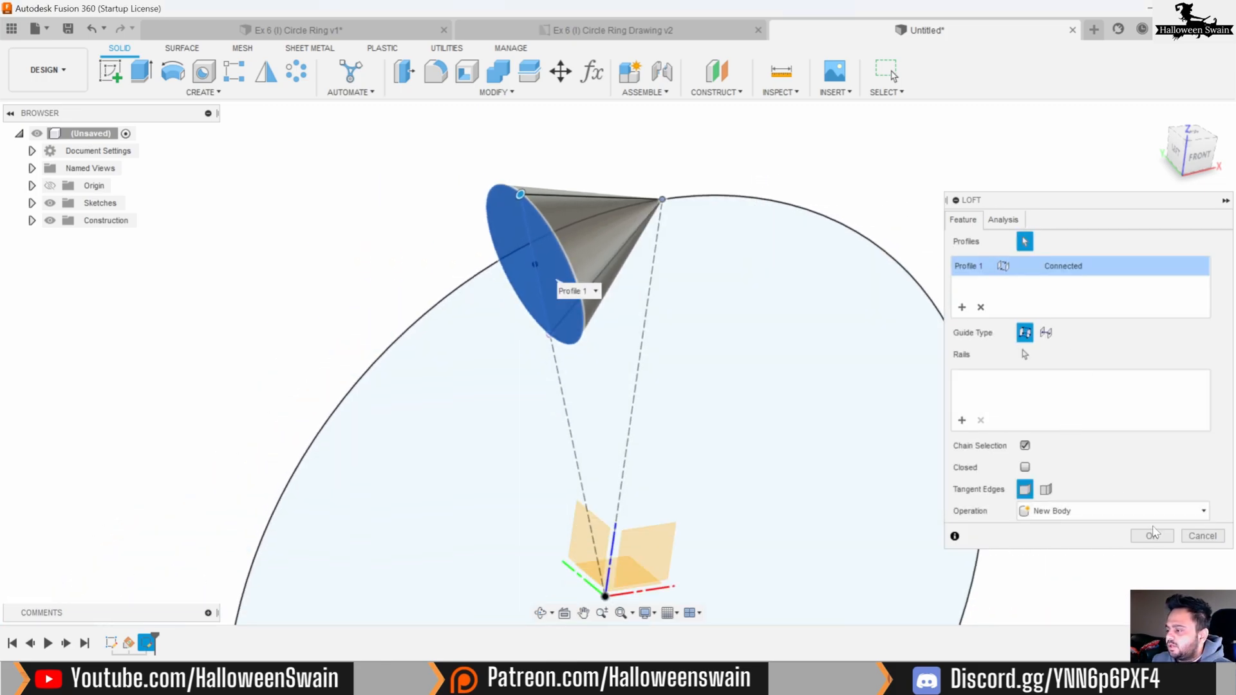
pyautogui.click(1152, 534)
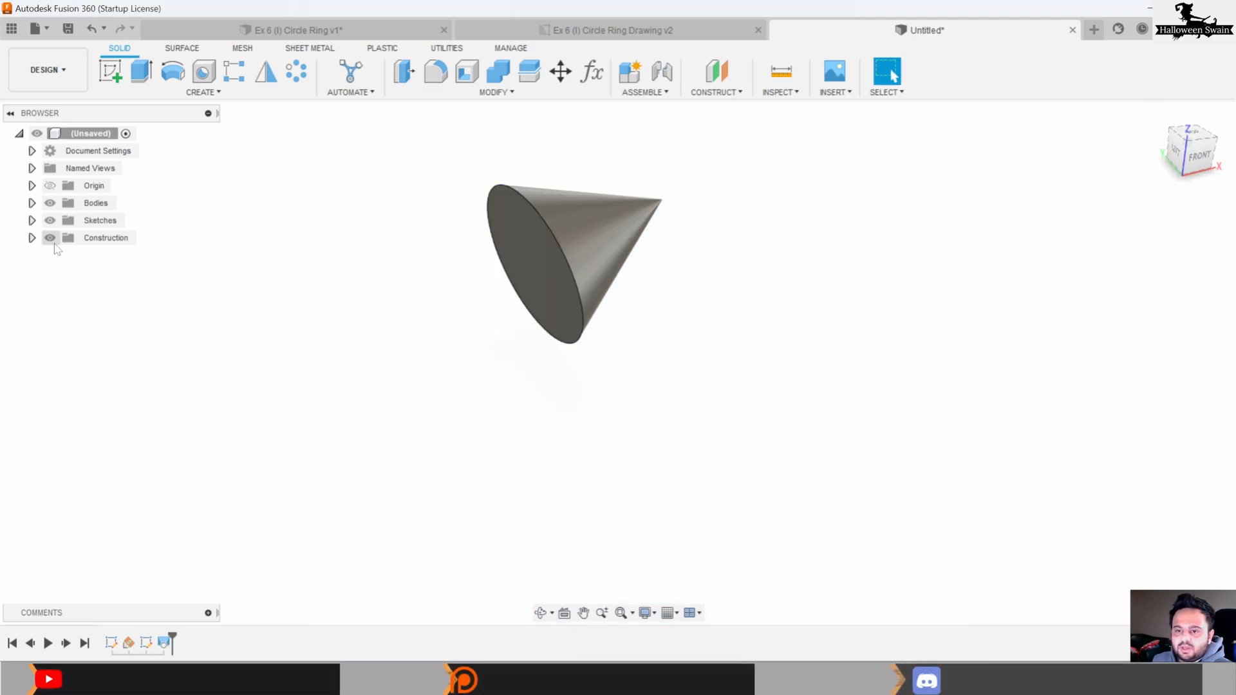
pyautogui.click(31, 220)
pyautogui.click(62, 238)
# Step: Mirror the cone body across the vertical YZ origin plane with the Join operation
pyautogui.scroll(-1, 831, 264)
pyautogui.moveTo(861, 295); pyautogui.dragTo(812, 281, button='middle')
pyautogui.moveTo(760, 370)
pyautogui.keyDown('shift'); pyautogui.mouseDown(button='middle')
pyautogui.moveTo(739, 369)
pyautogui.moveTo(740, 302)
pyautogui.mouseUp(button='middle'); pyautogui.keyUp('shift')
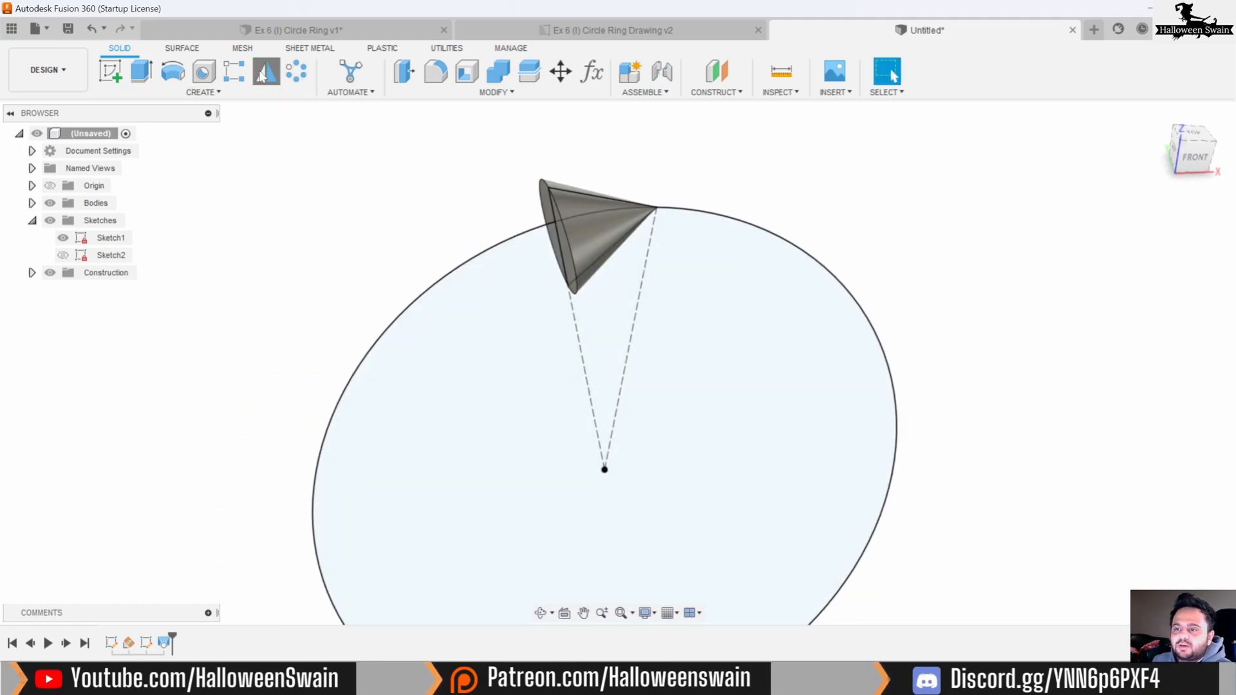
pyautogui.click(263, 74)
pyautogui.click(586, 210)
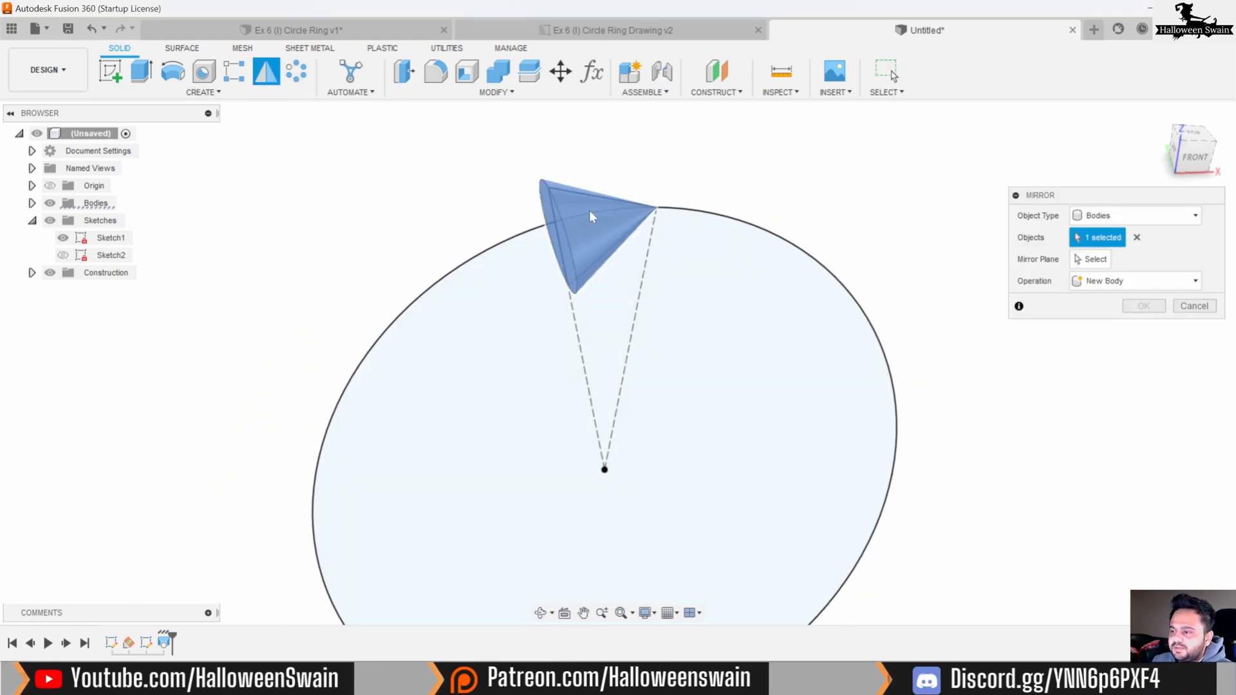
pyautogui.click(1096, 264)
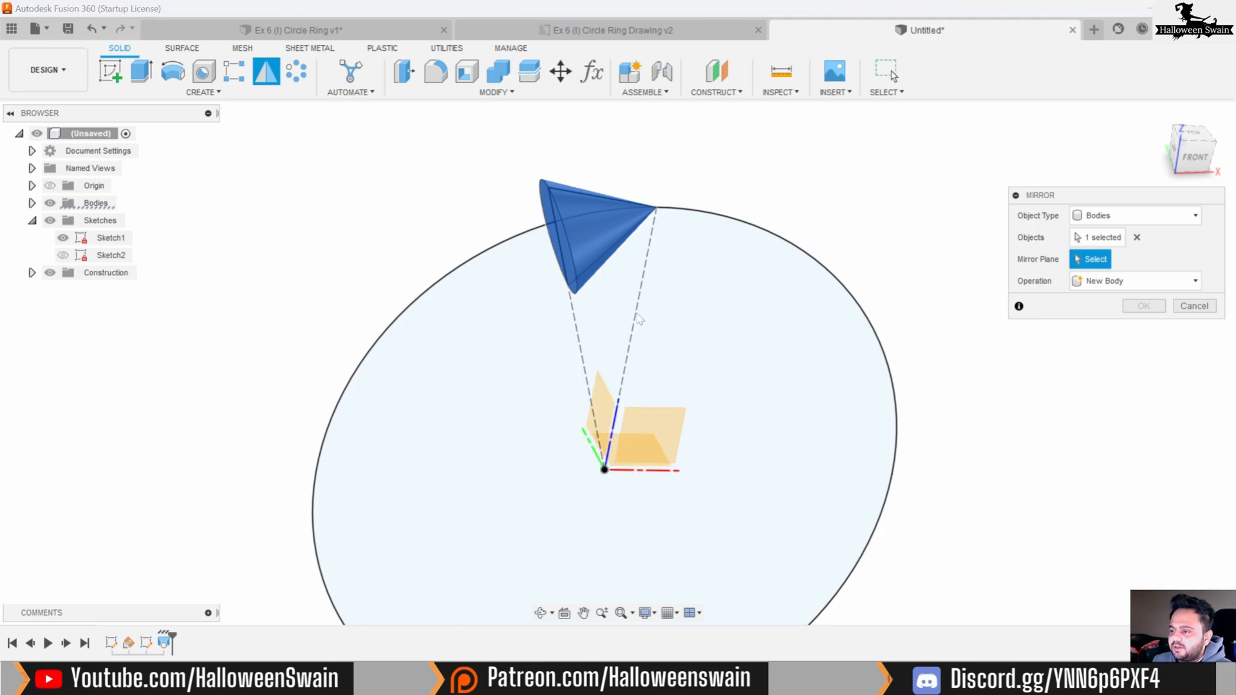
pyautogui.click(610, 427)
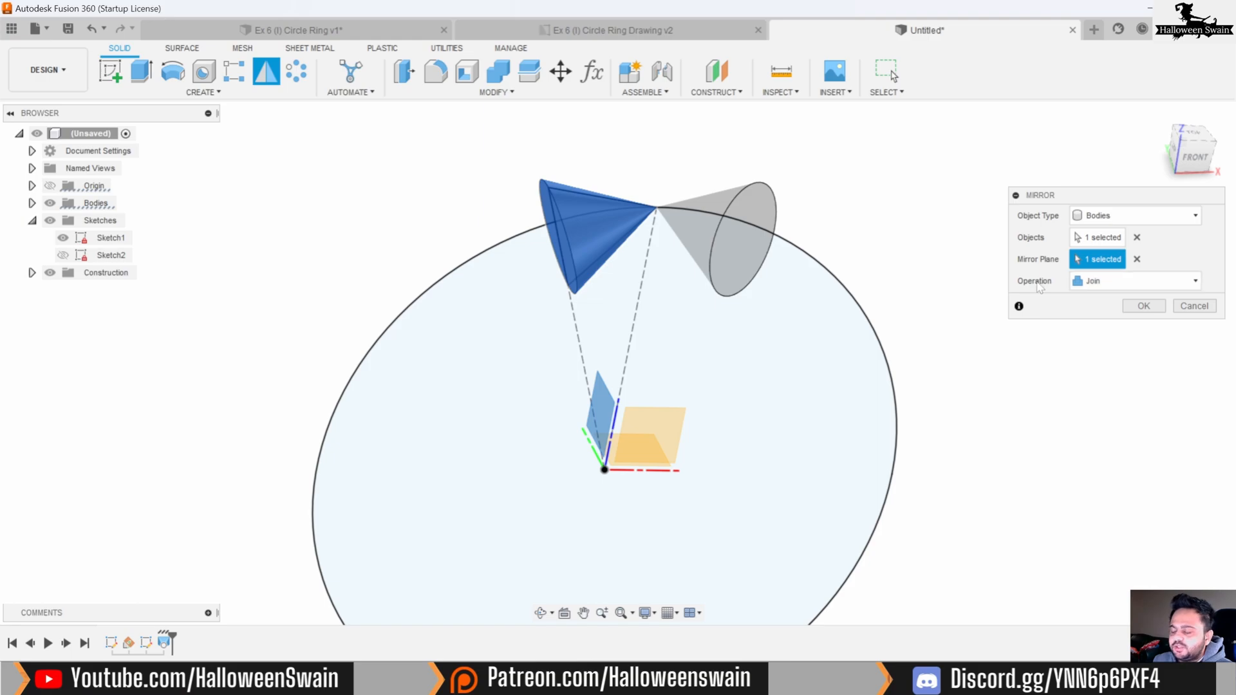
pyautogui.click(1144, 306)
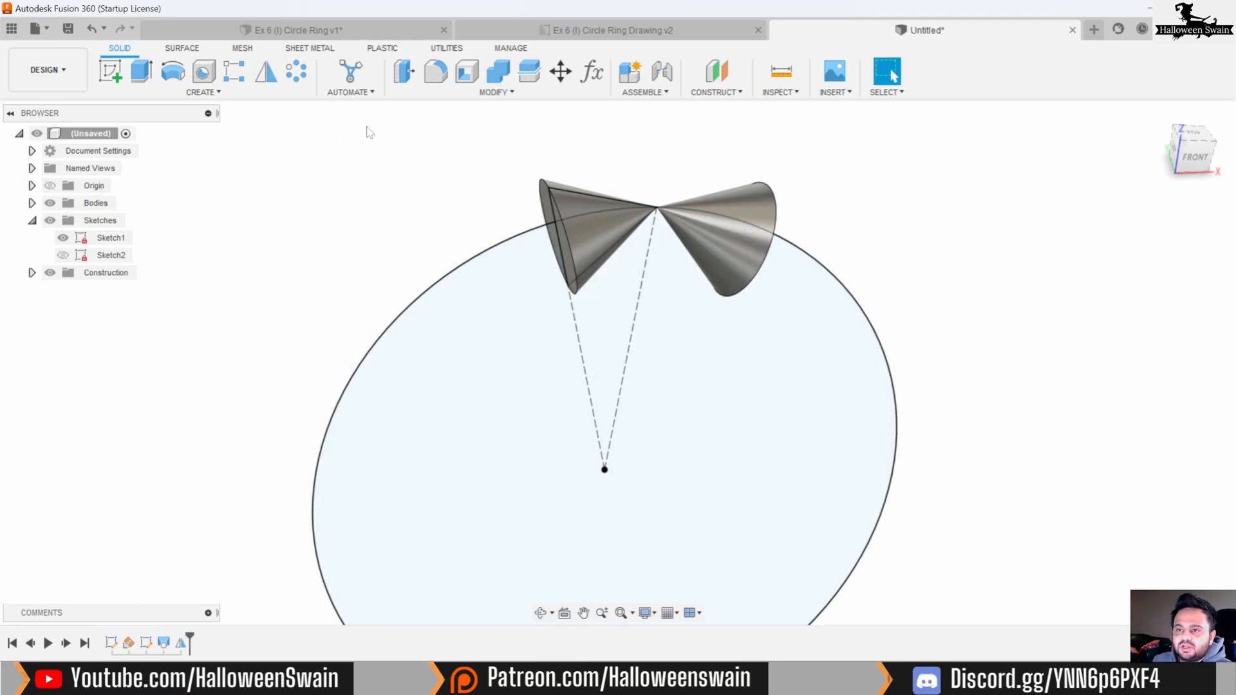
# Step: Create a full circular pattern of the joined double-cone body around the Y axis with quantity 9
pyautogui.click(297, 73)
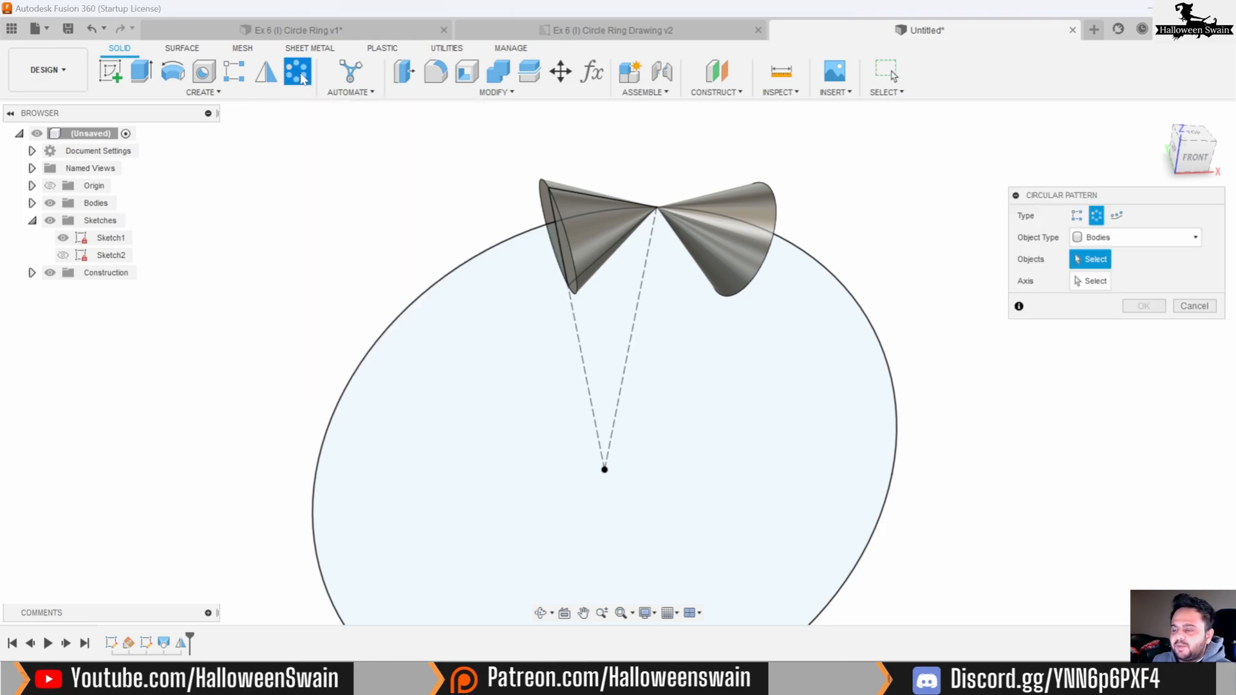
pyautogui.click(581, 207)
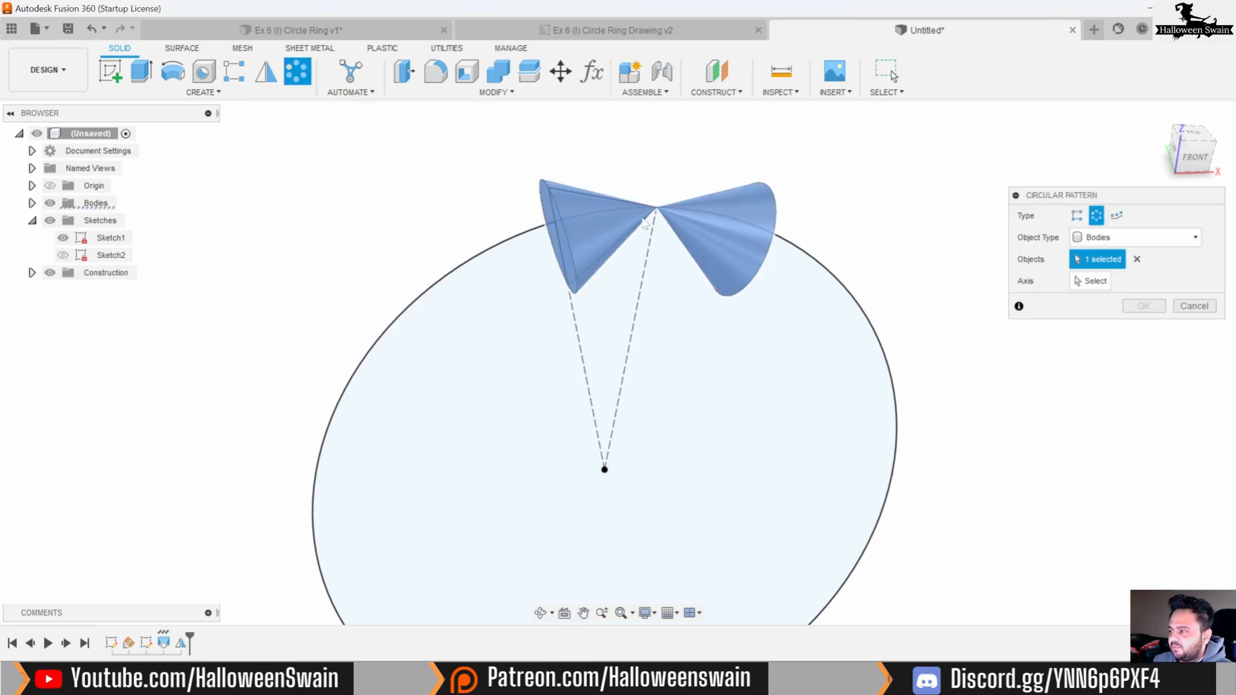
pyautogui.click(1088, 281)
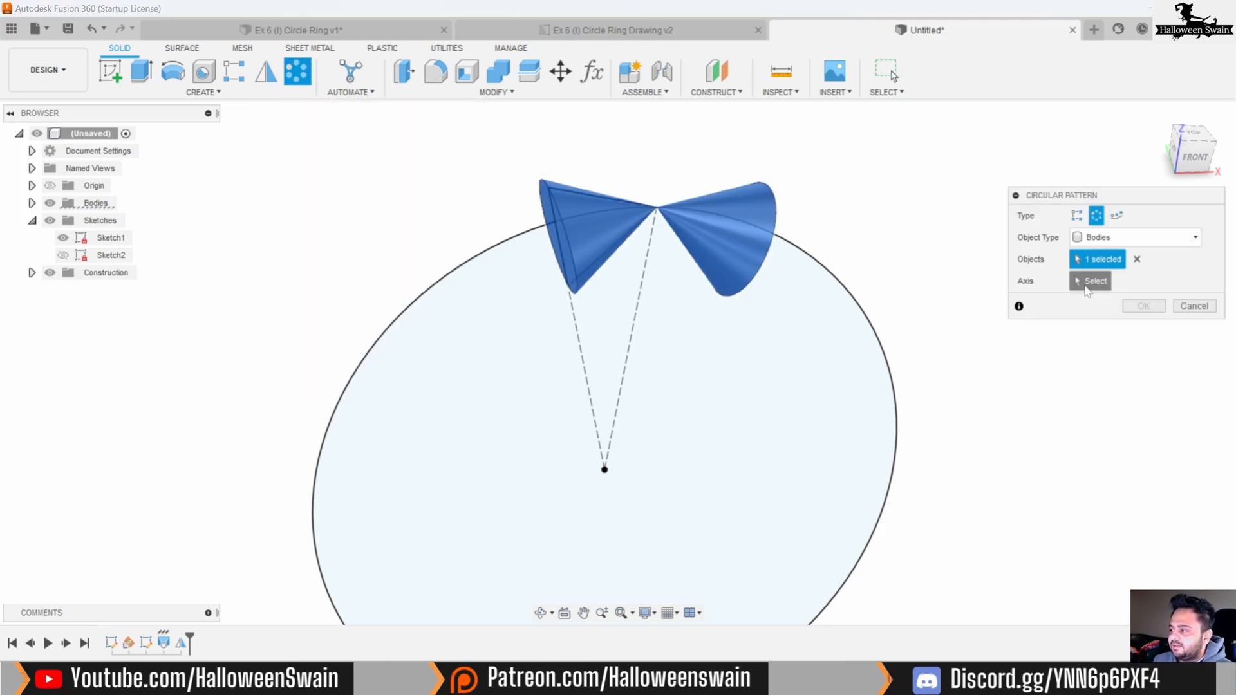
pyautogui.click(639, 303)
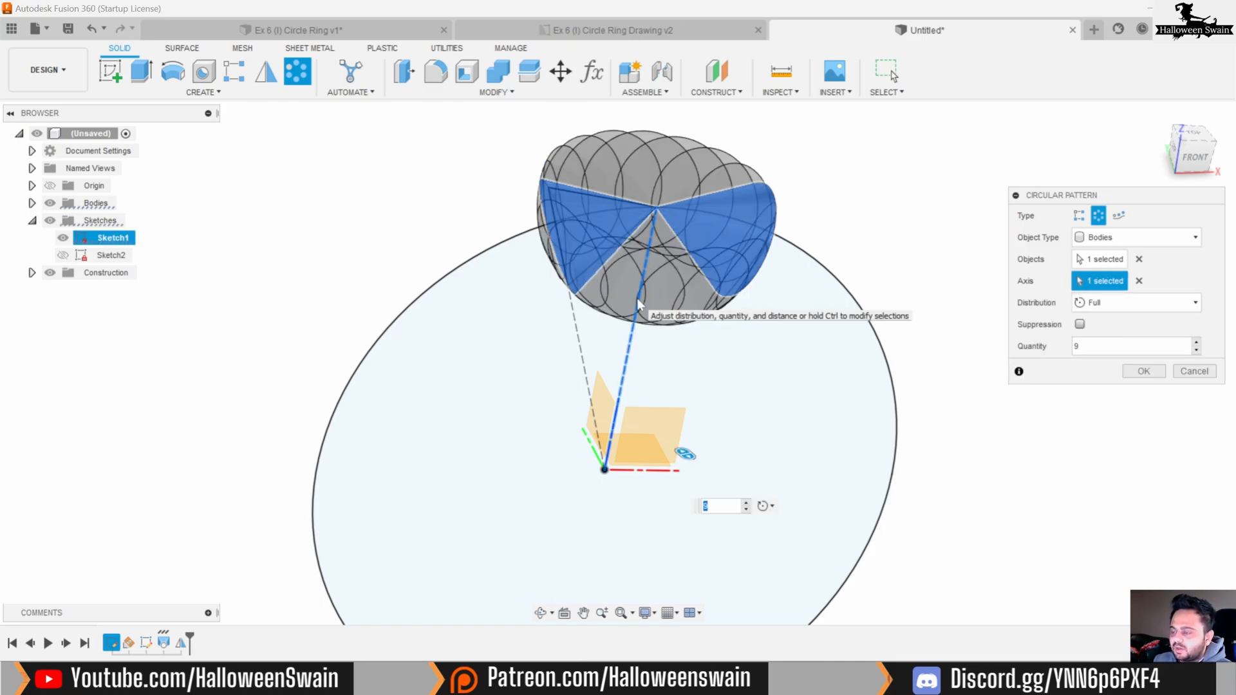
pyautogui.click(612, 429)
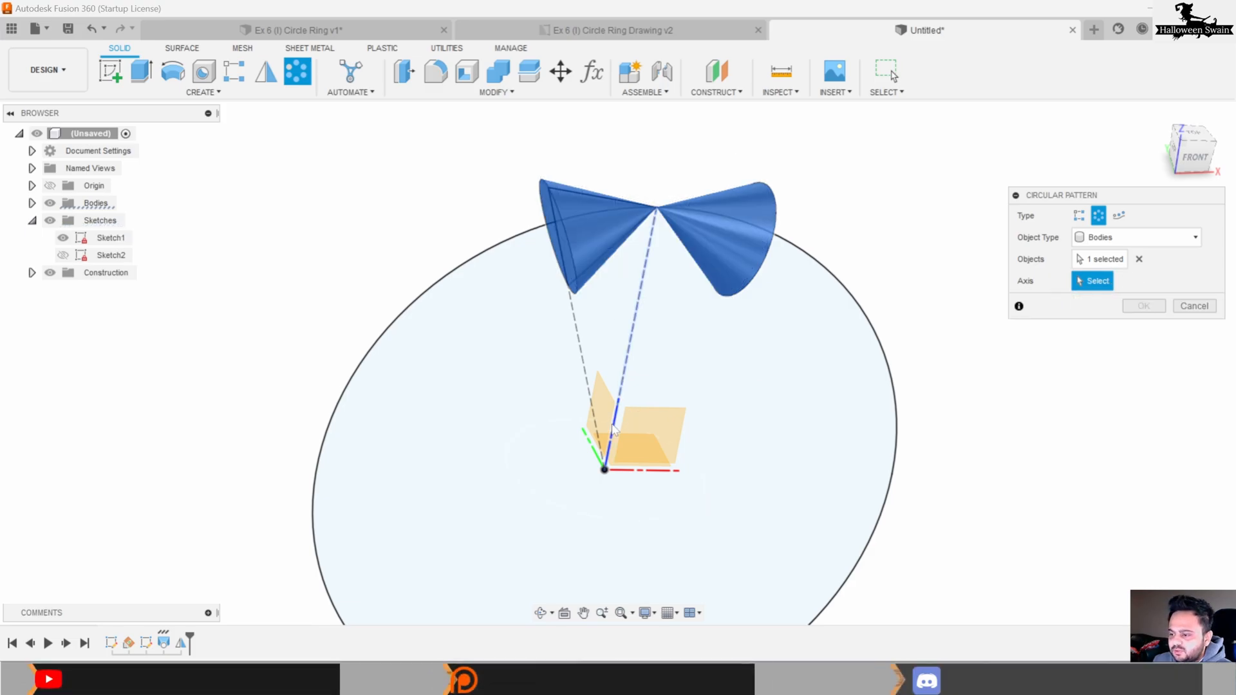
pyautogui.scroll(4, 612, 430)
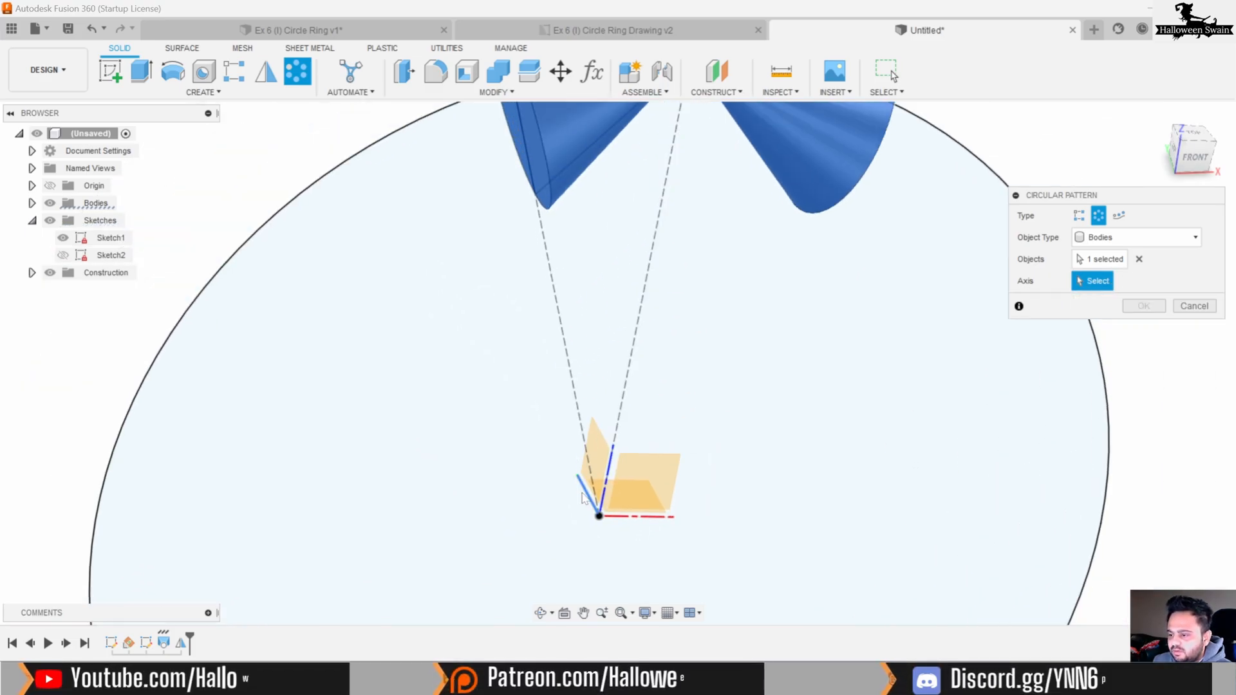
pyautogui.click(584, 496)
pyautogui.scroll(-5, 816, 430)
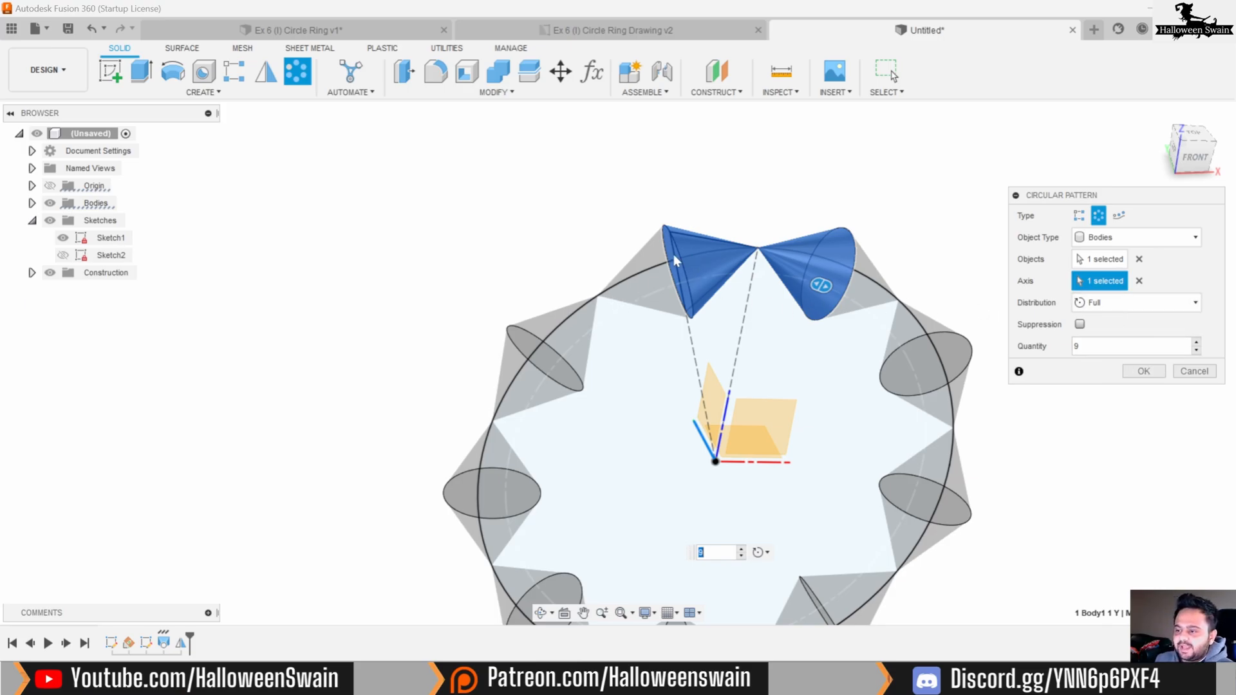
pyautogui.click(1145, 372)
# Step: After checking the ring drawing, construct a plane at an angle through the dashed centre-to-apex line, turned perpendicular to the large circle
pyautogui.keyDown('shift'); pyautogui.moveTo(563, 280); pyautogui.dragTo(581, 289, button='middle'); pyautogui.keyUp('shift')
pyautogui.click(611, 30)
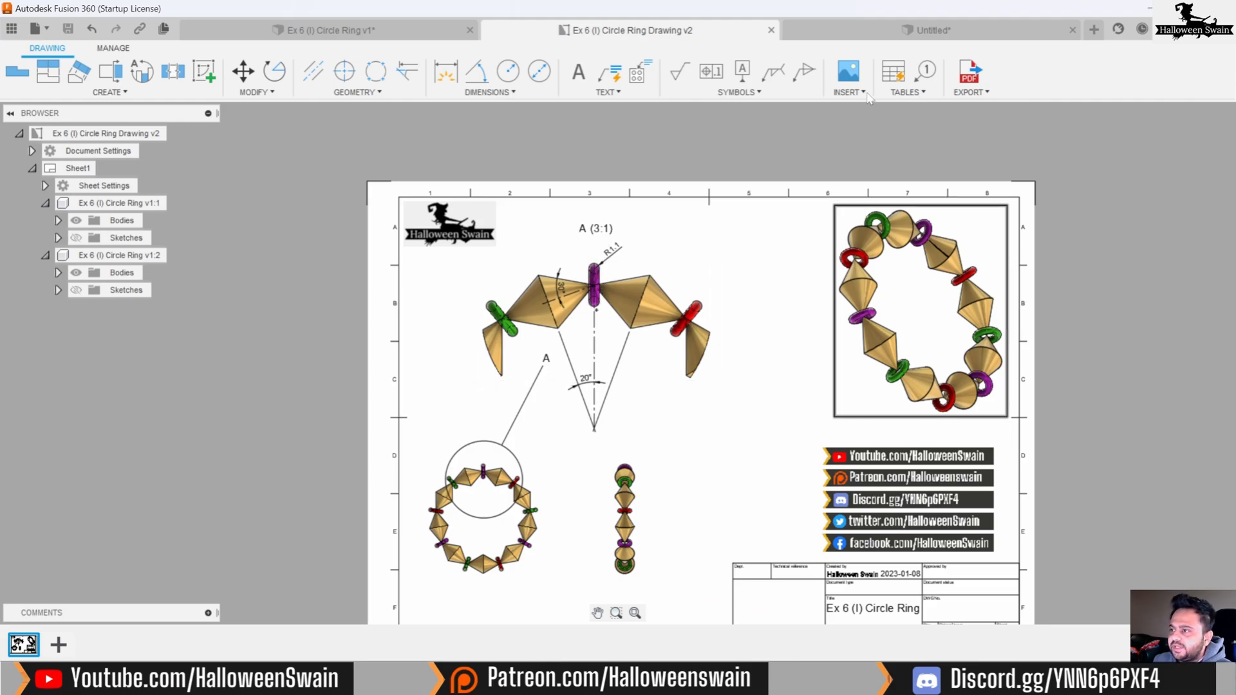
pyautogui.click(927, 30)
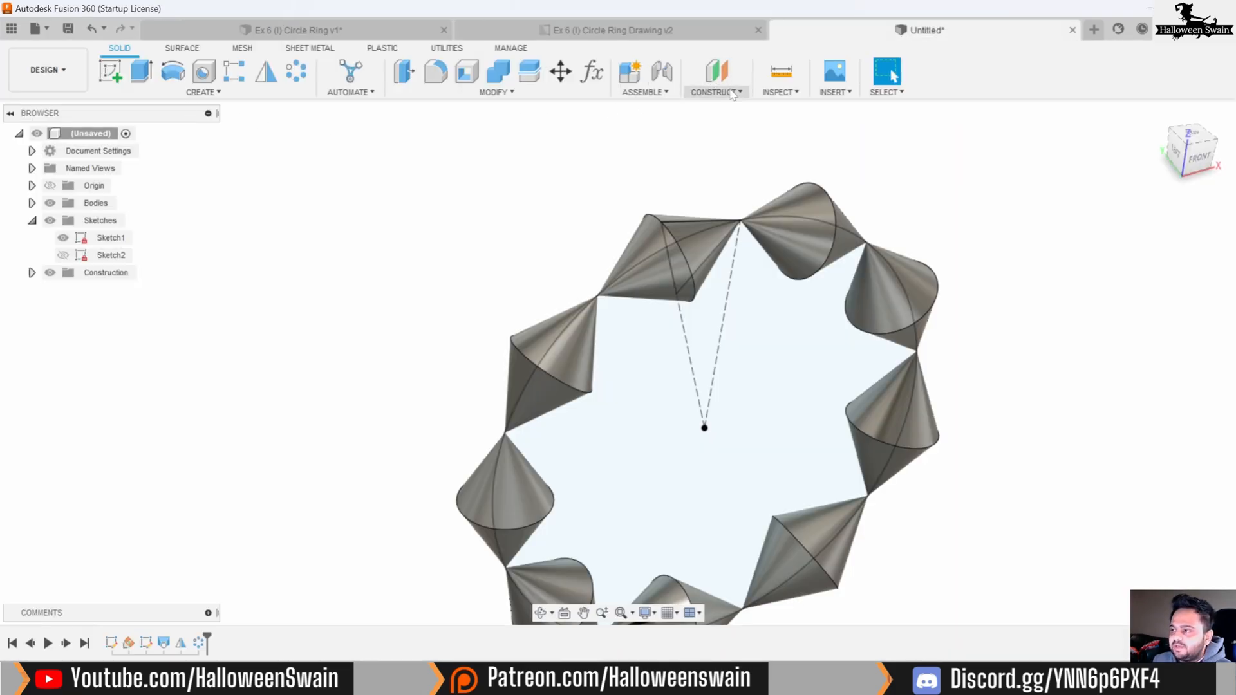
pyautogui.click(732, 93)
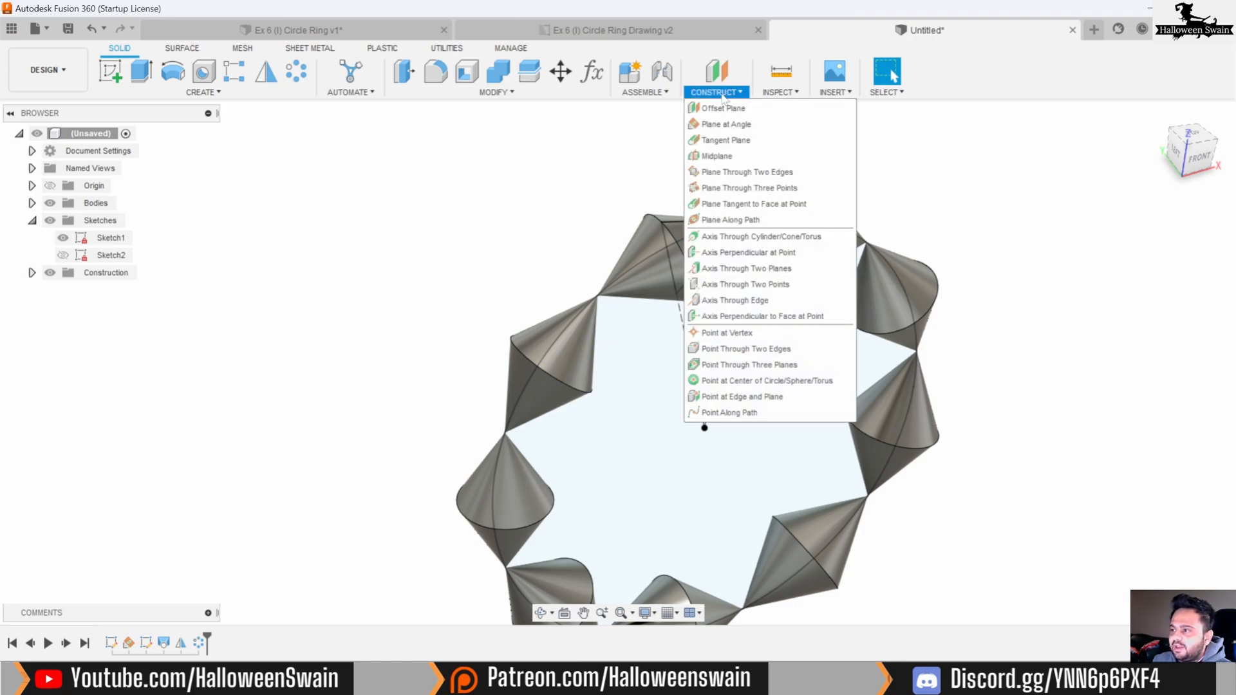
pyautogui.click(732, 126)
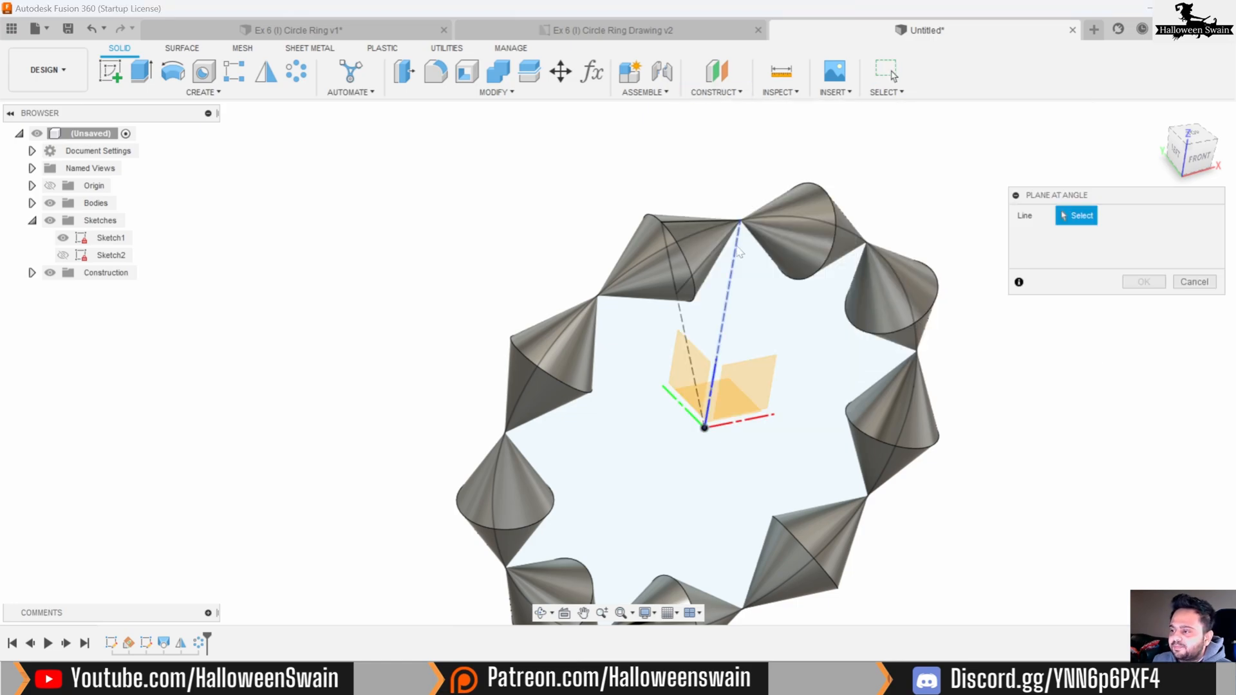
pyautogui.click(731, 293)
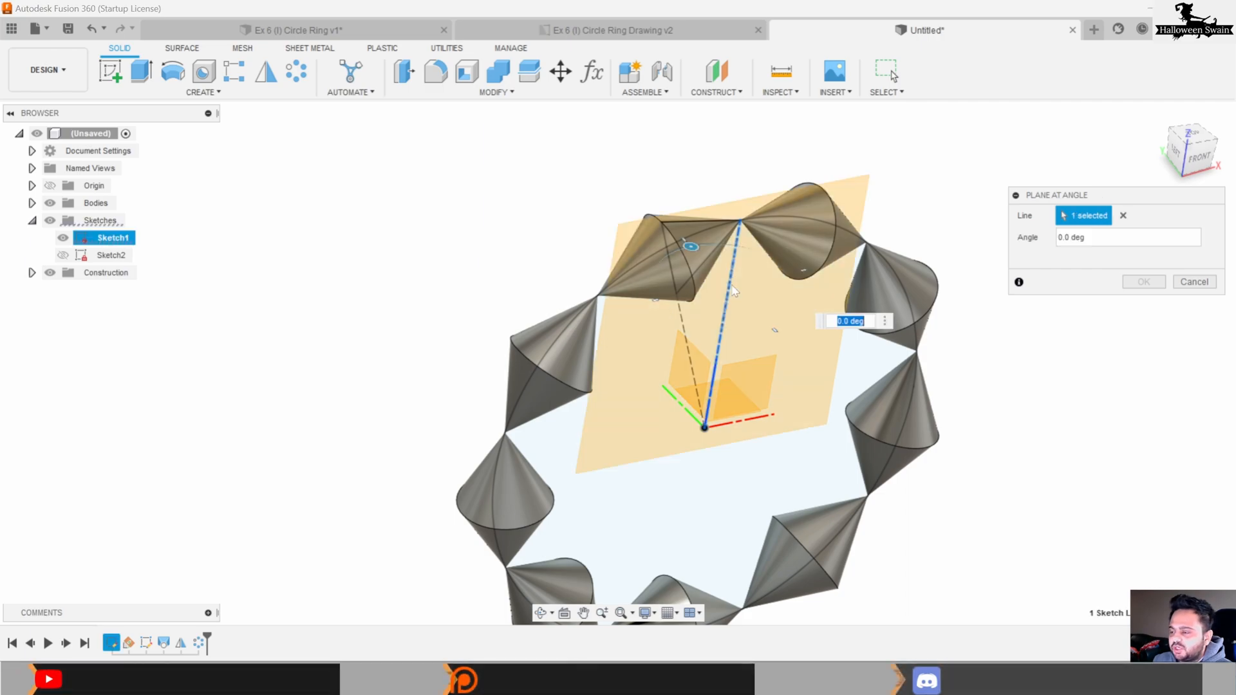
pyautogui.moveTo(688, 245); pyautogui.dragTo(766, 293)
pyautogui.click(1131, 284)
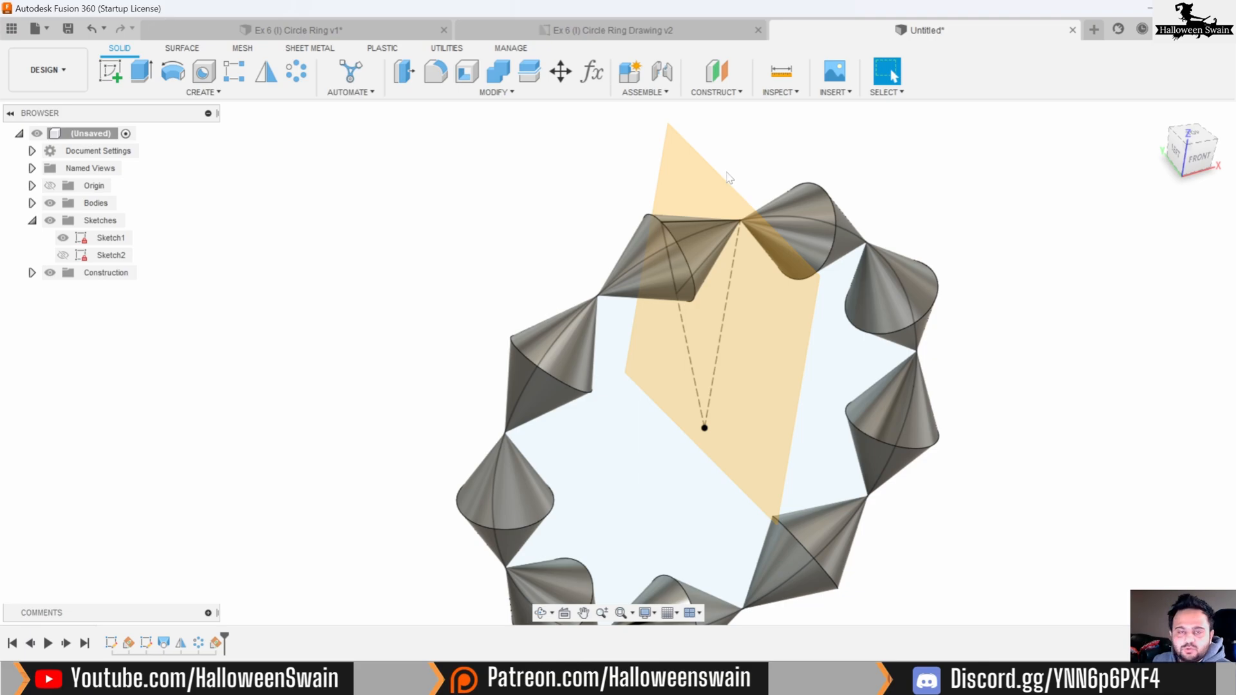
# Step: Create a torus as a new body on the angled plane, centred on the cone apex, about 10.3 mm inner diameter and 2.50 mm torus diameter
pyautogui.click(203, 92)
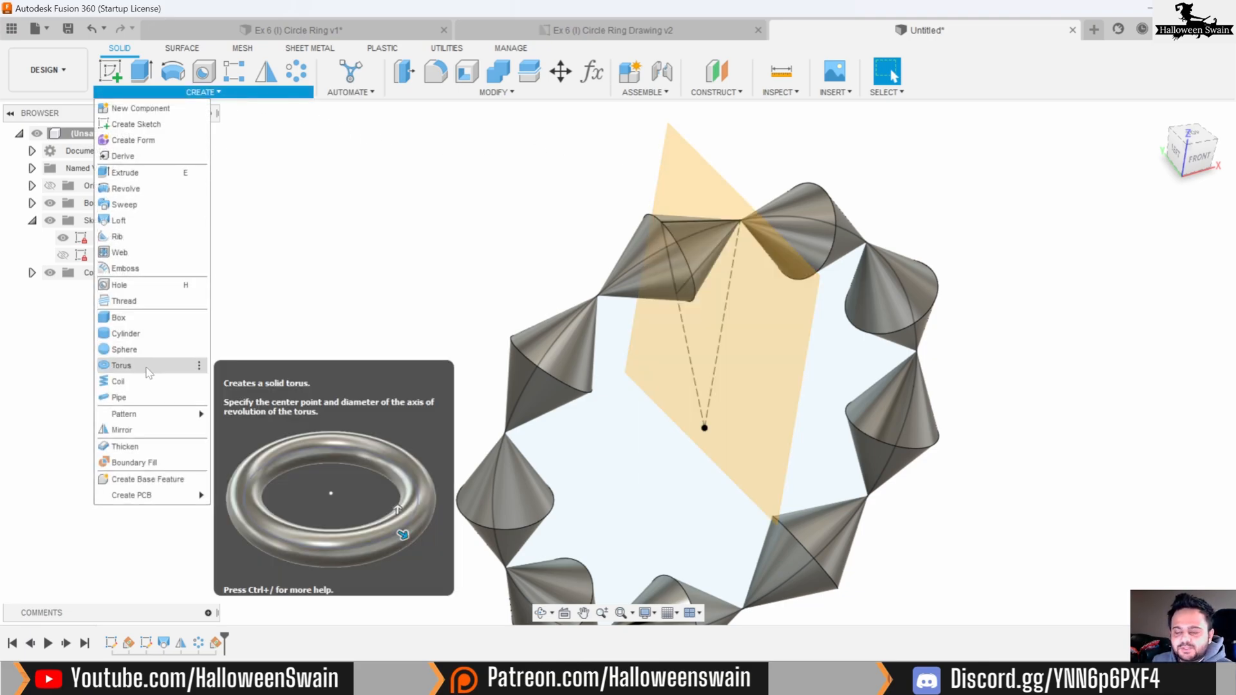
pyautogui.click(121, 365)
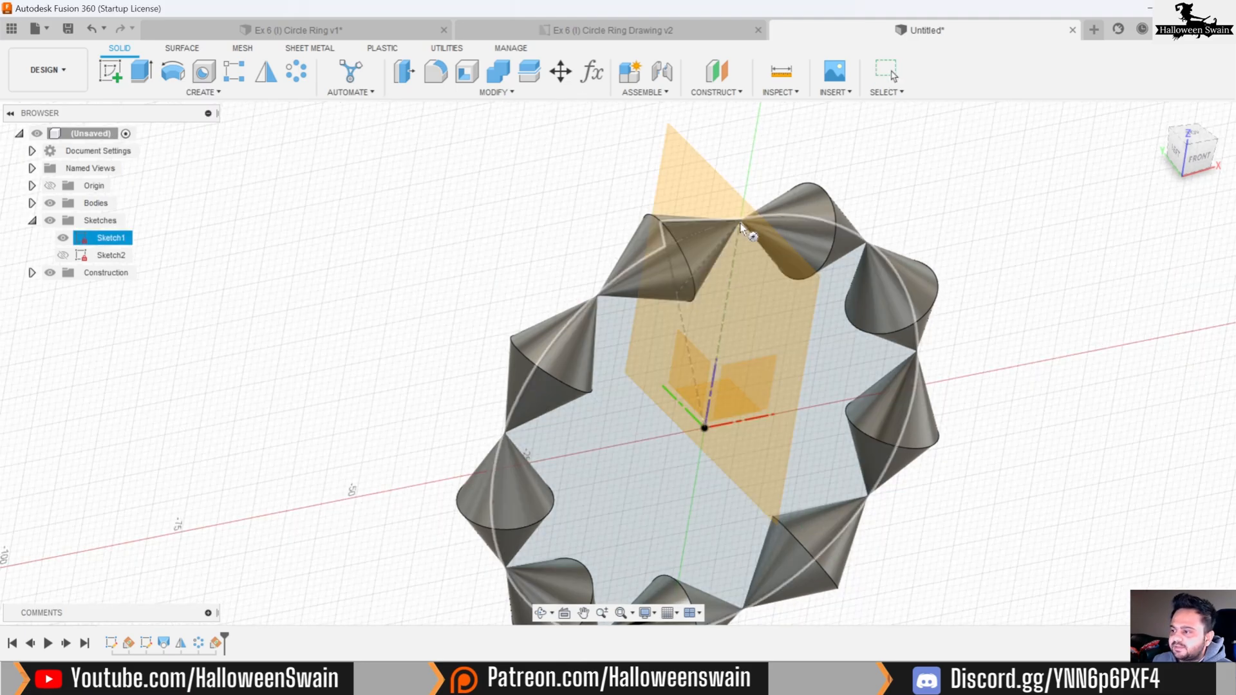
pyautogui.click(723, 196)
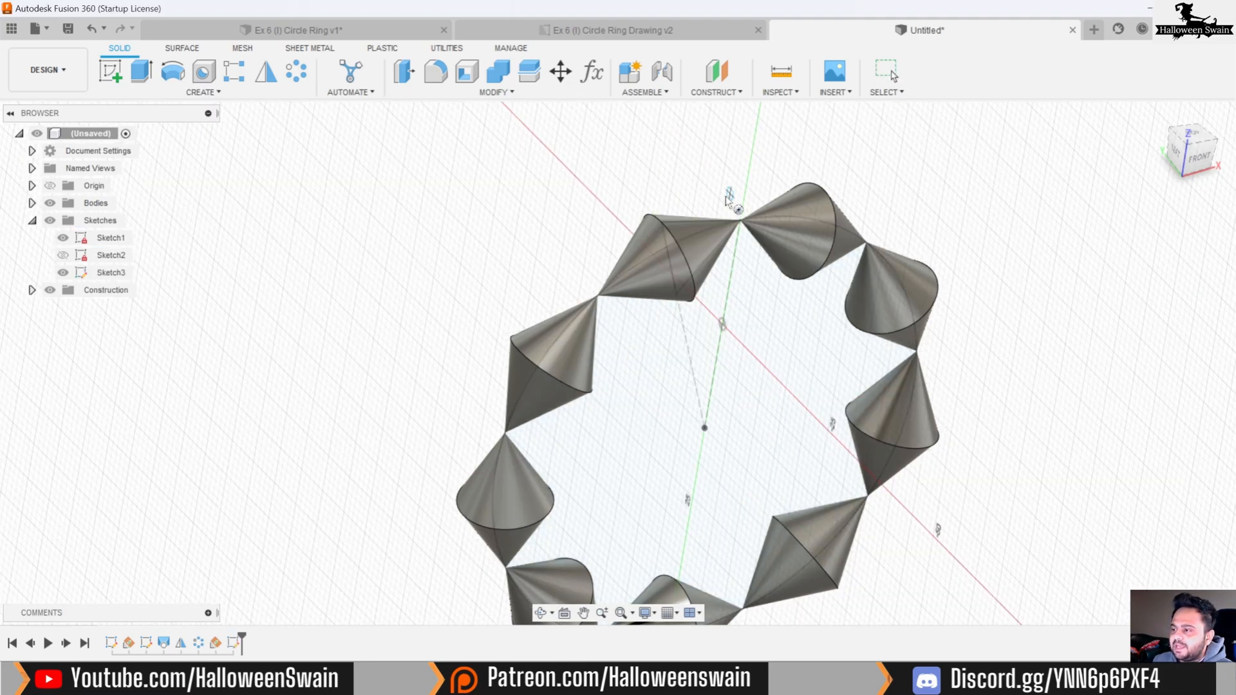
pyautogui.scroll(3, 750, 217)
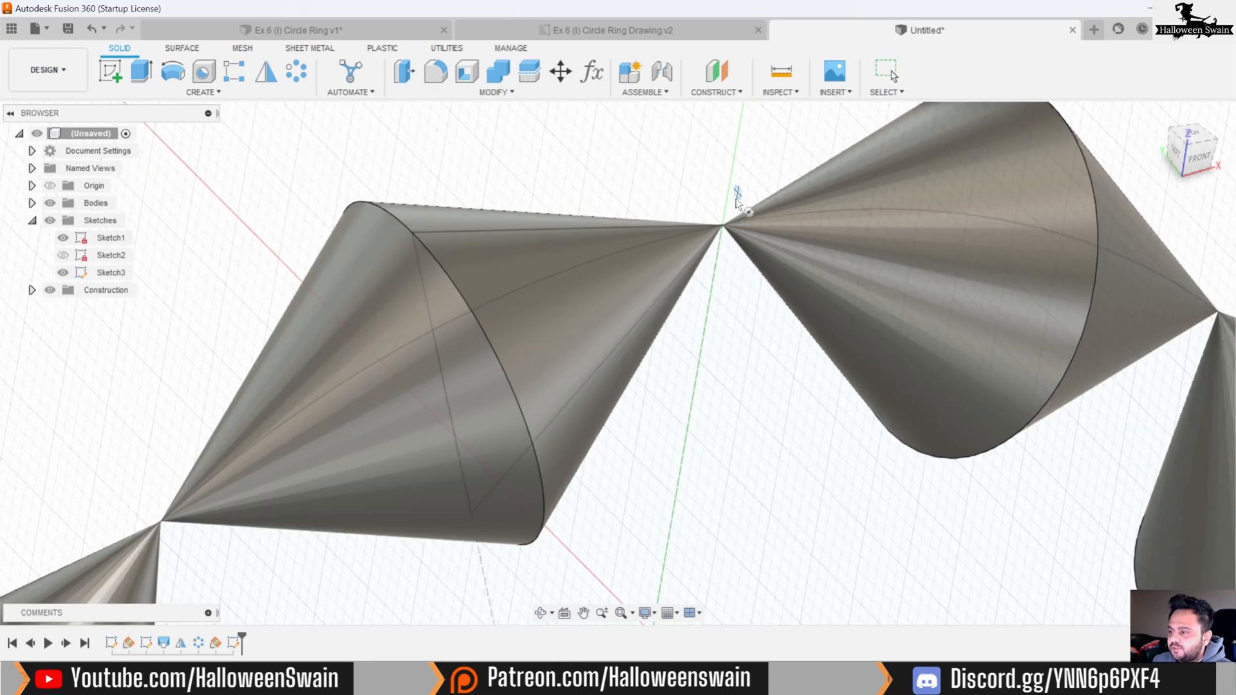
pyautogui.click(722, 225)
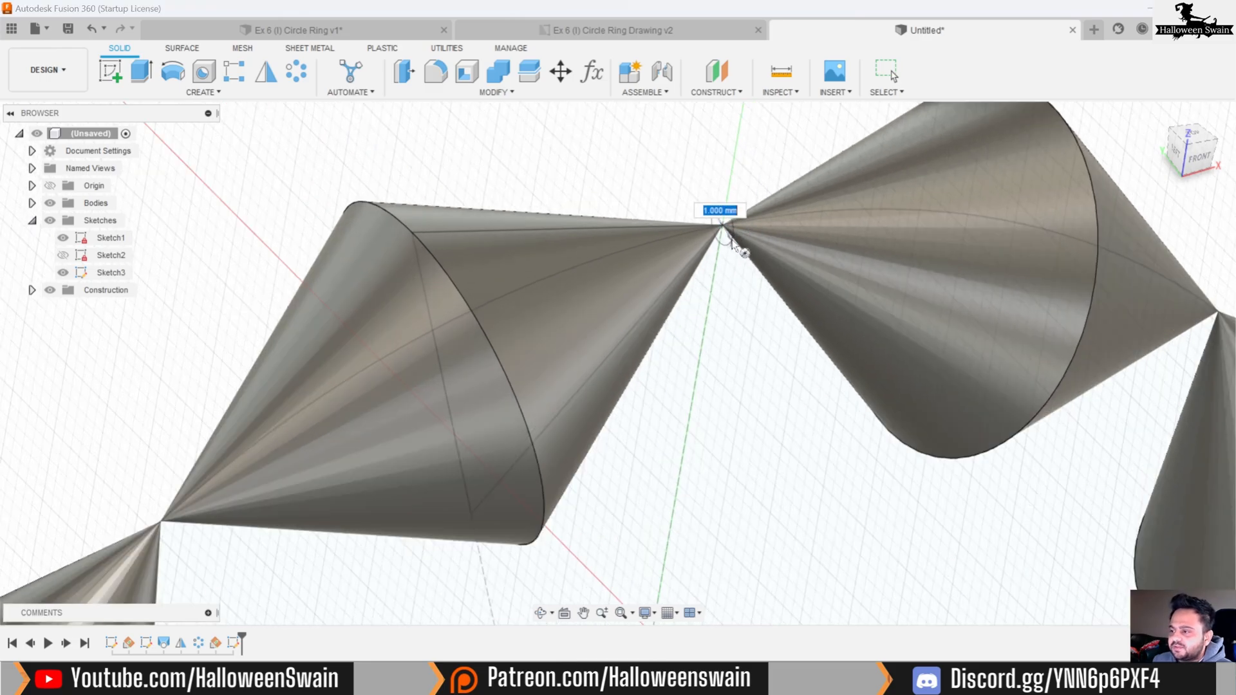
pyautogui.click(778, 364)
pyautogui.scroll(-5, 792, 328)
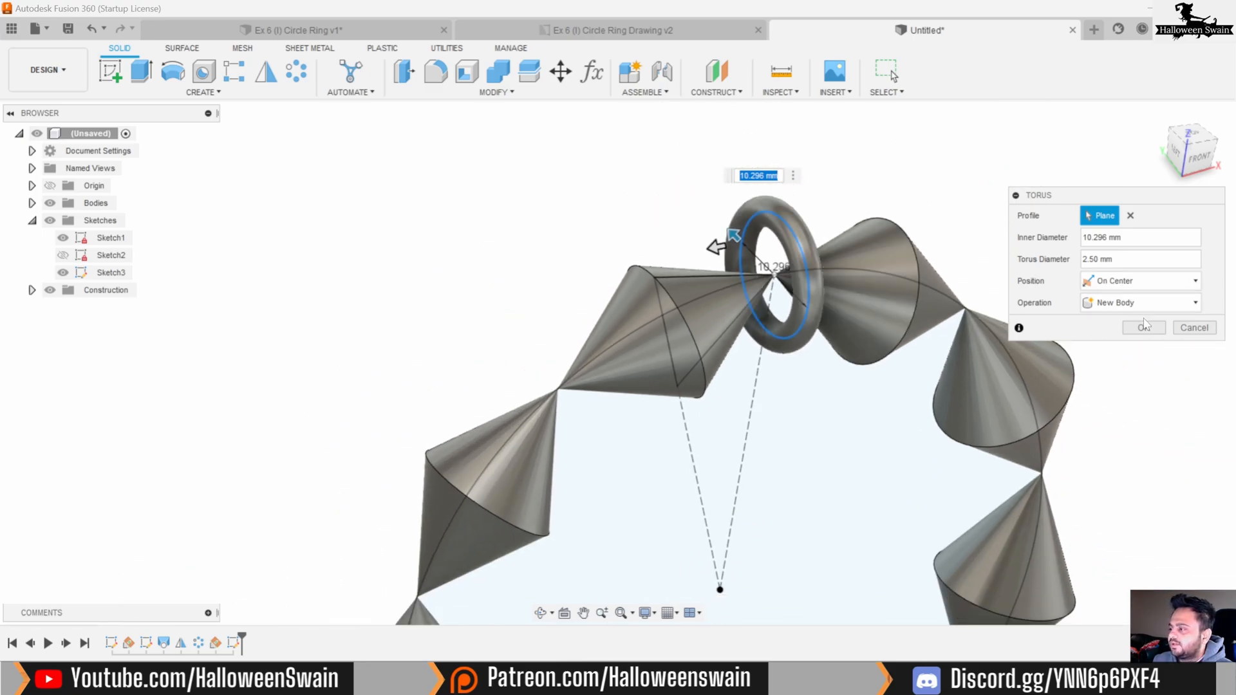
pyautogui.click(1143, 328)
# Step: Edit the torus feature, try the Outside position, and set its position to Inside
pyautogui.keyDown('shift'); pyautogui.moveTo(1143, 329); pyautogui.dragTo(995, 267, button='middle'); pyautogui.keyUp('shift')
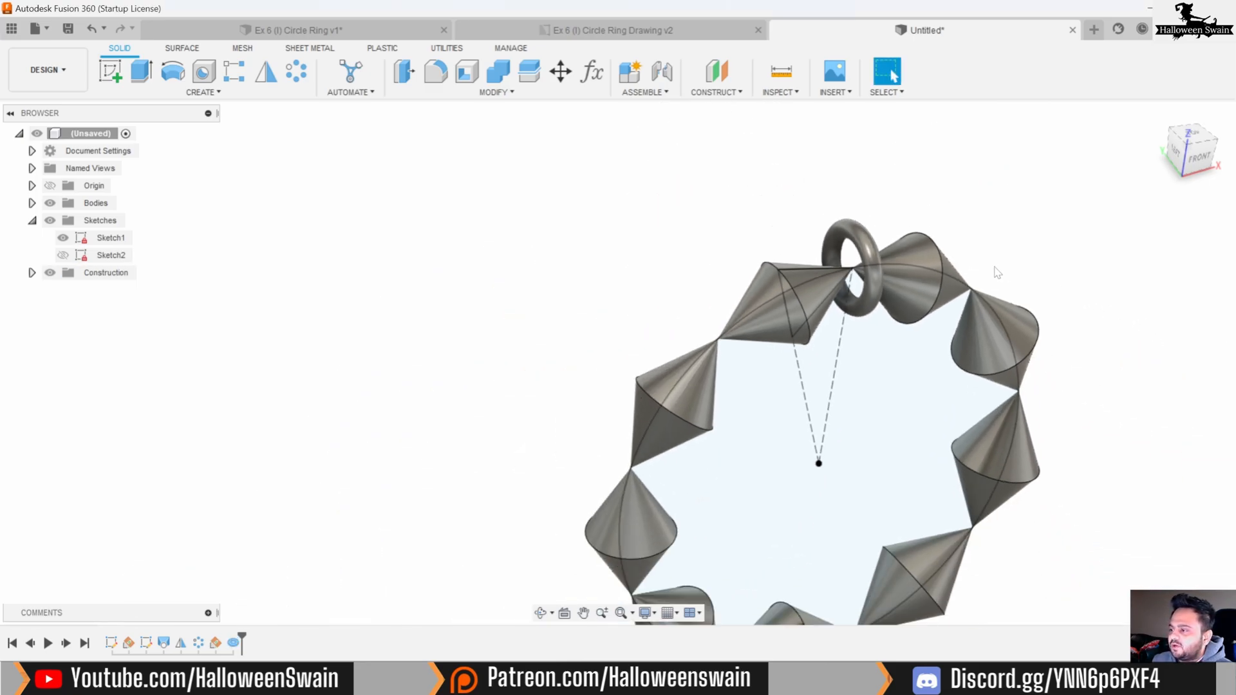
pyautogui.keyDown('shift'); pyautogui.moveTo(940, 232); pyautogui.dragTo(732, 214, button='middle'); pyautogui.keyUp('shift')
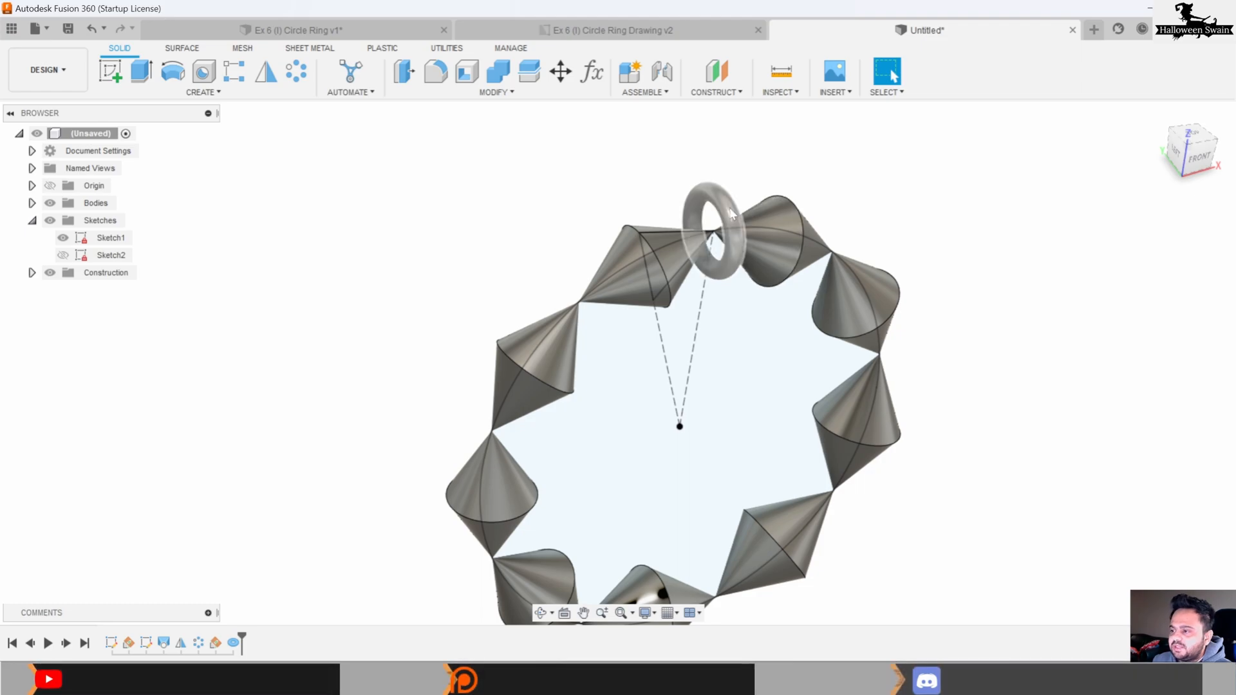
pyautogui.click(234, 644)
pyautogui.rightClick(234, 644)
pyautogui.click(271, 514)
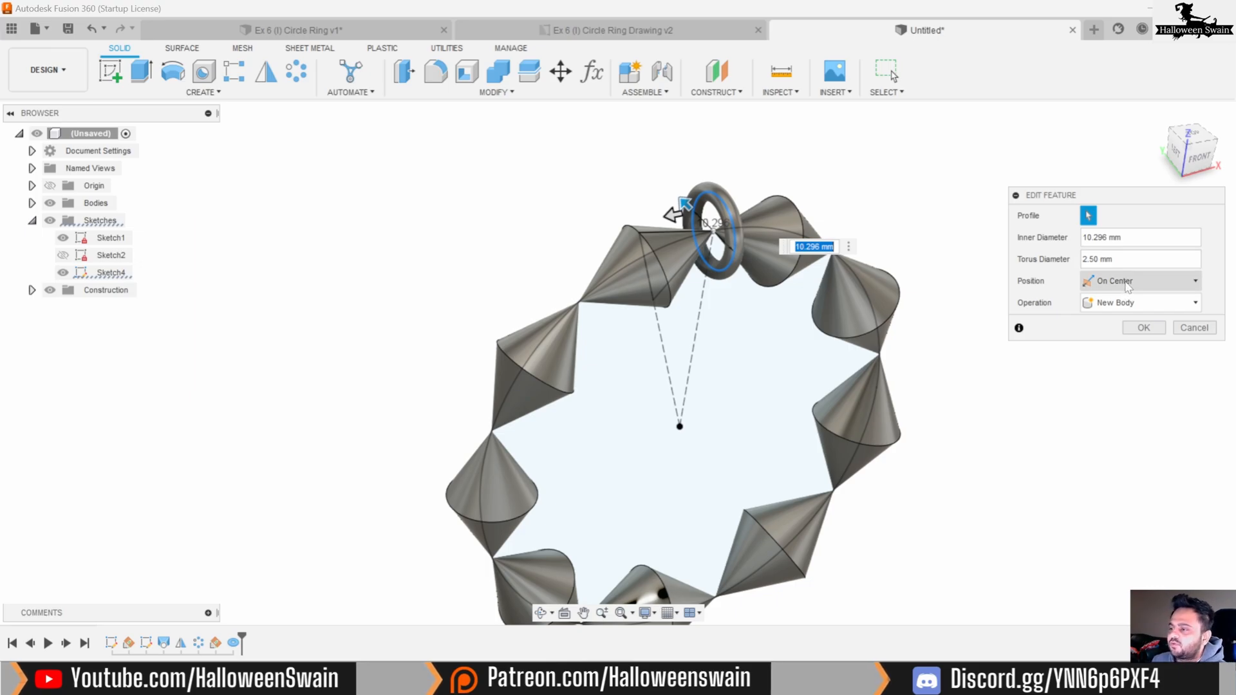
pyautogui.click(1113, 283)
pyautogui.click(1111, 332)
pyautogui.click(1121, 283)
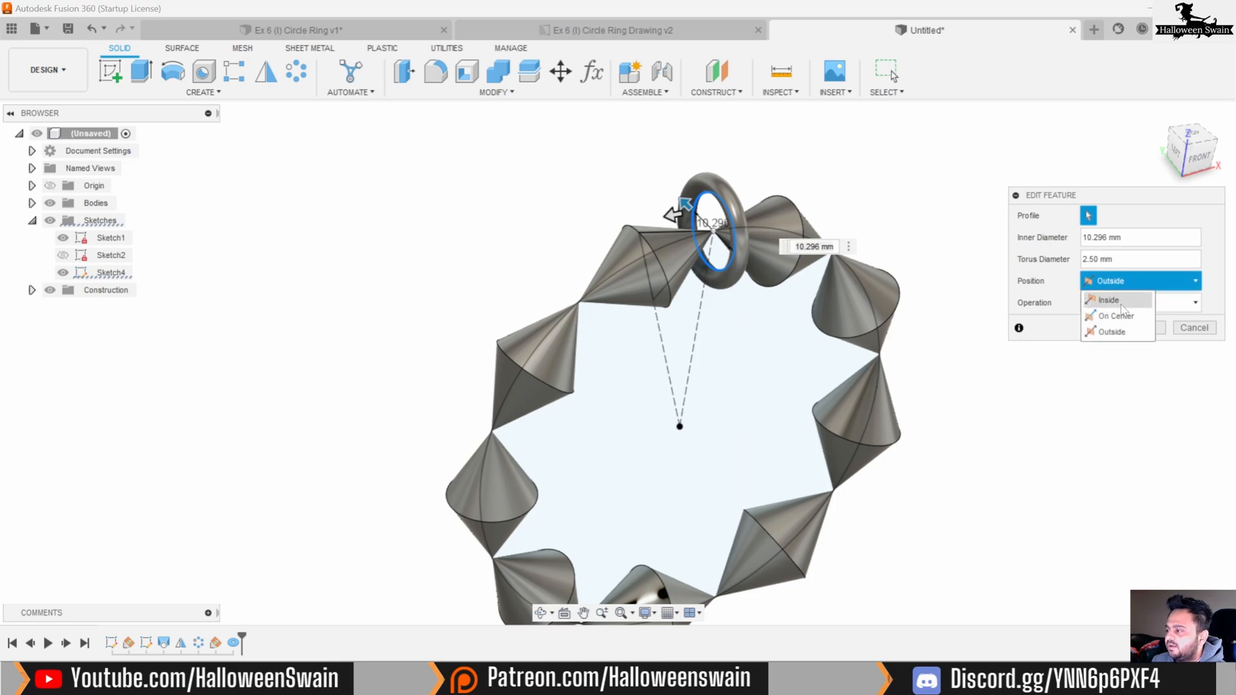
pyautogui.click(1119, 301)
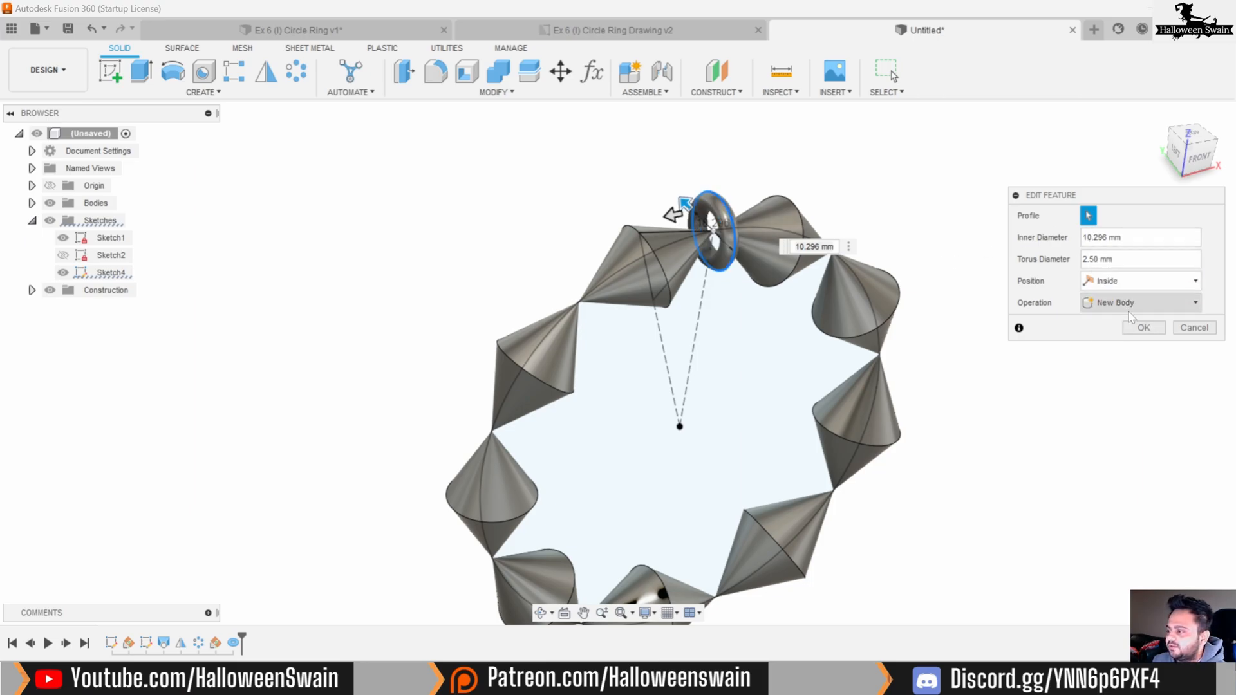
pyautogui.click(1143, 328)
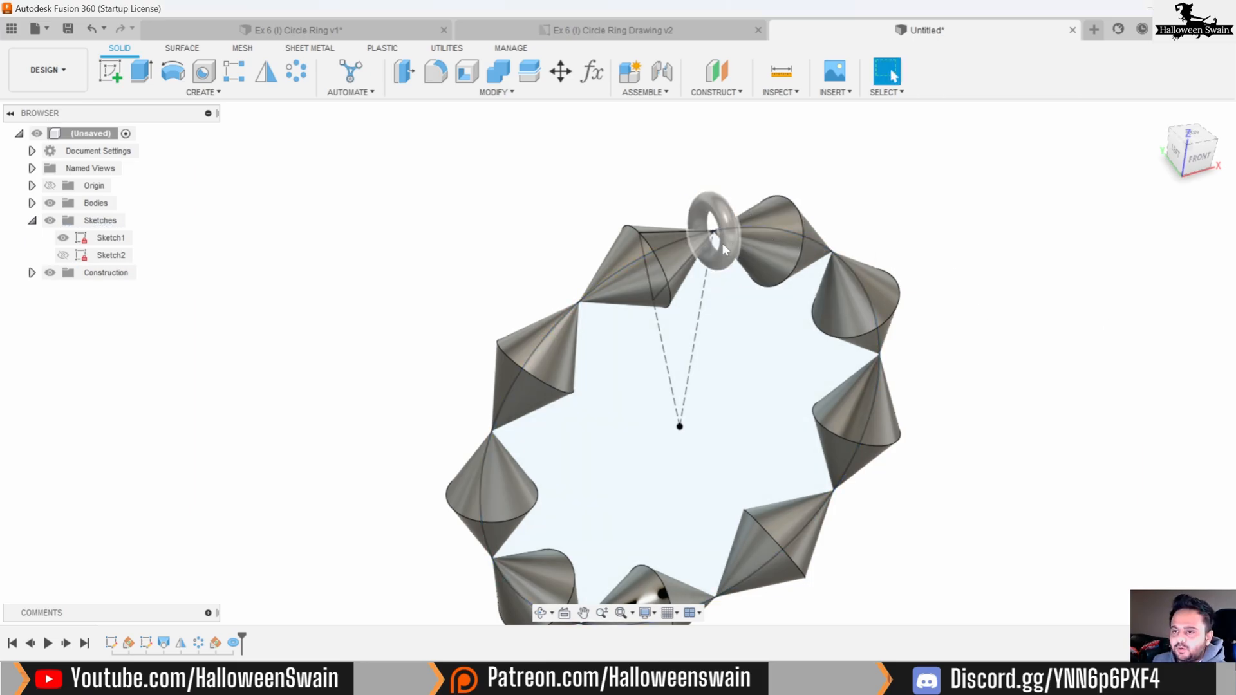
# Step: Create a circular pattern of the torus body around the Y axis, placing a small ring at every joint between beads
pyautogui.click(297, 72)
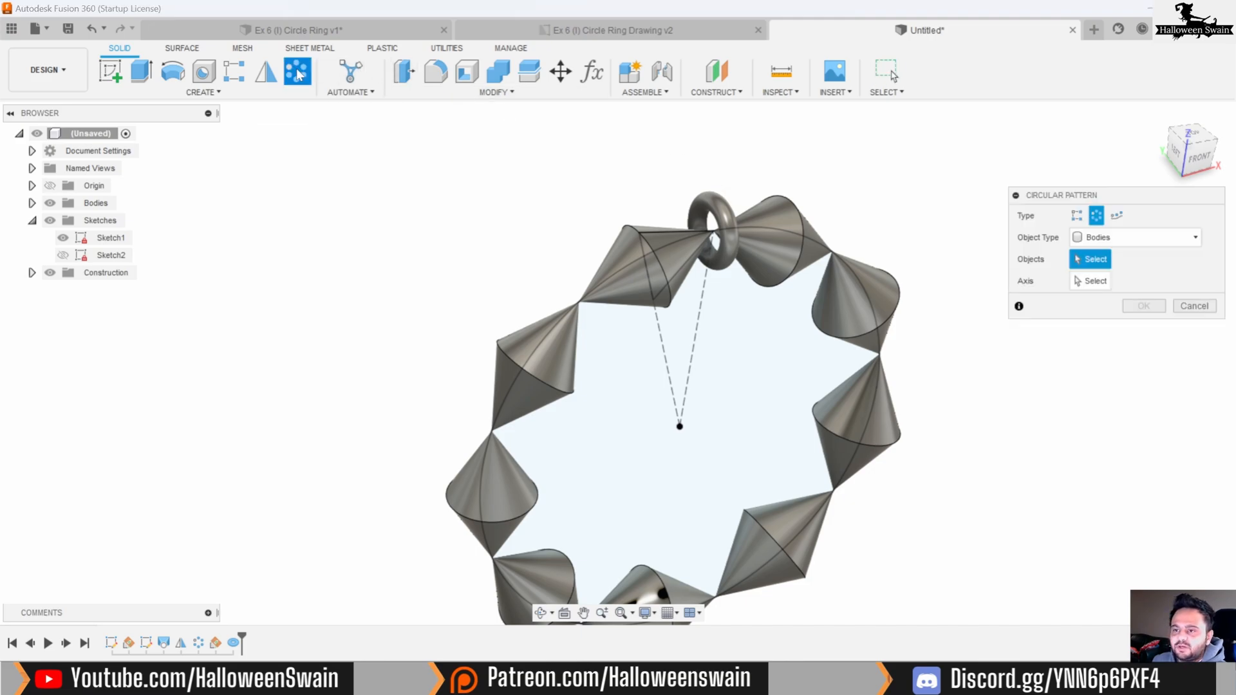
pyautogui.click(735, 218)
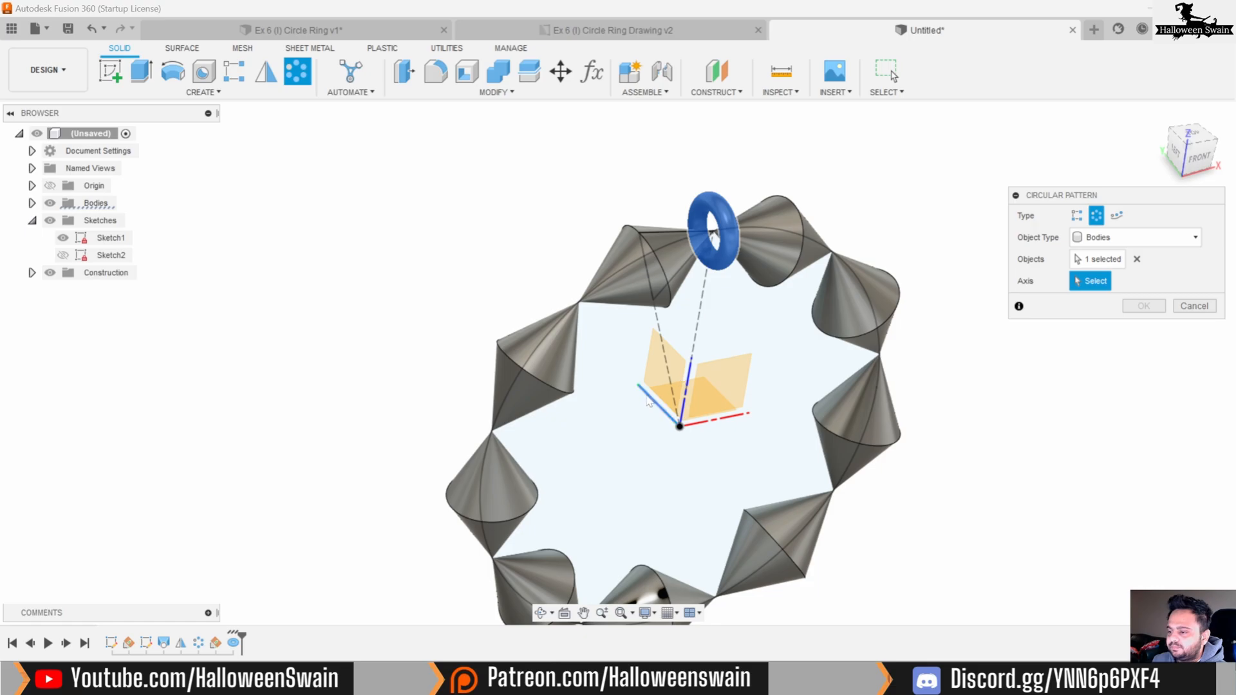
pyautogui.click(648, 401)
pyautogui.click(1143, 372)
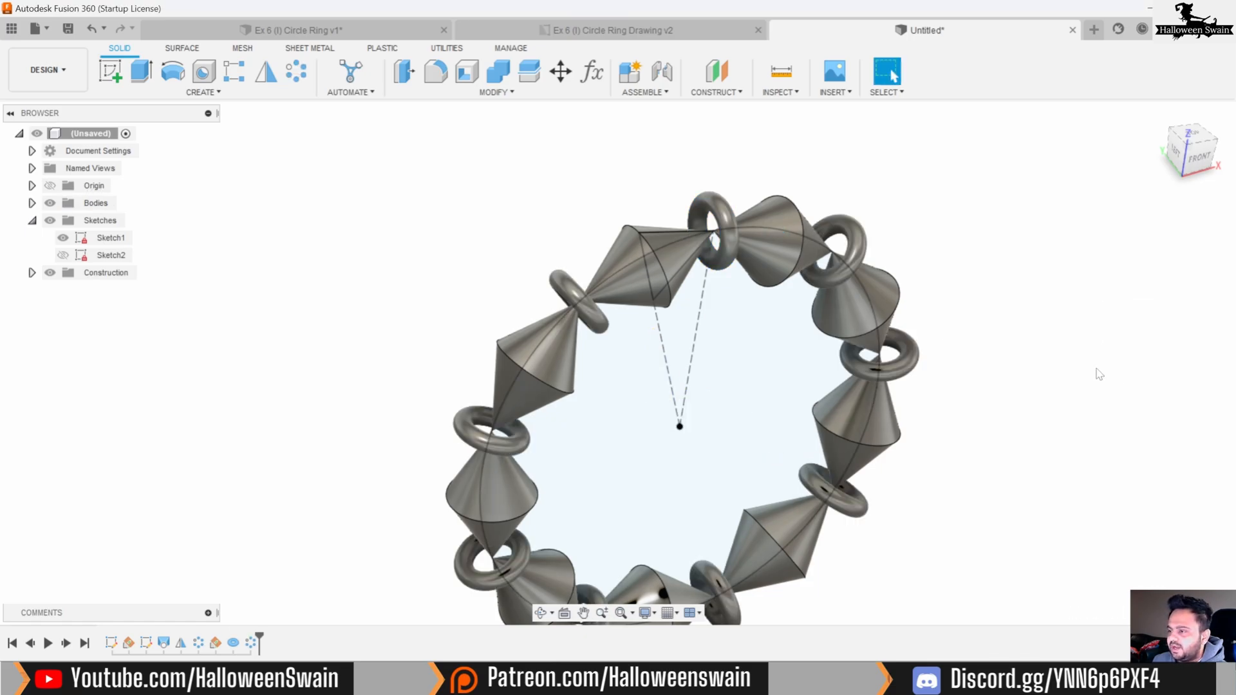
# Step: Open the Appearance settings for bodies and browse the Metal library down to the Brass materials
pyautogui.click(1157, 117)
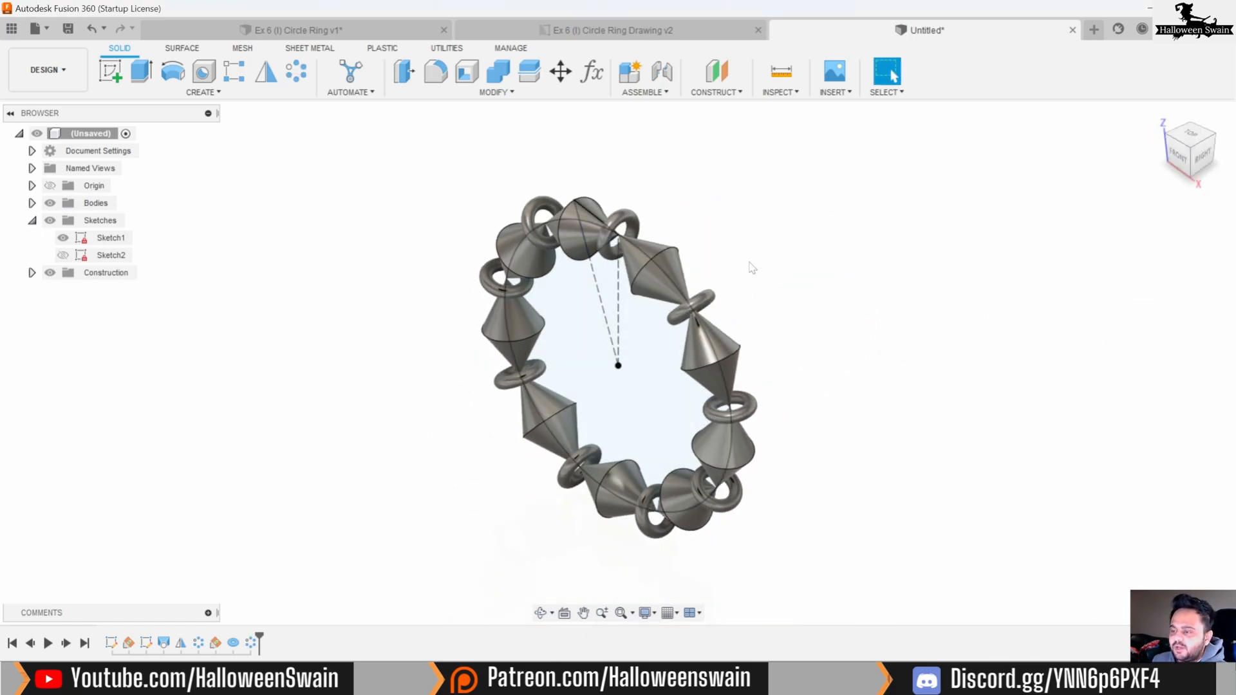
pyautogui.keyDown('shift'); pyautogui.moveTo(764, 261); pyautogui.dragTo(761, 247, button='middle'); pyautogui.keyUp('shift')
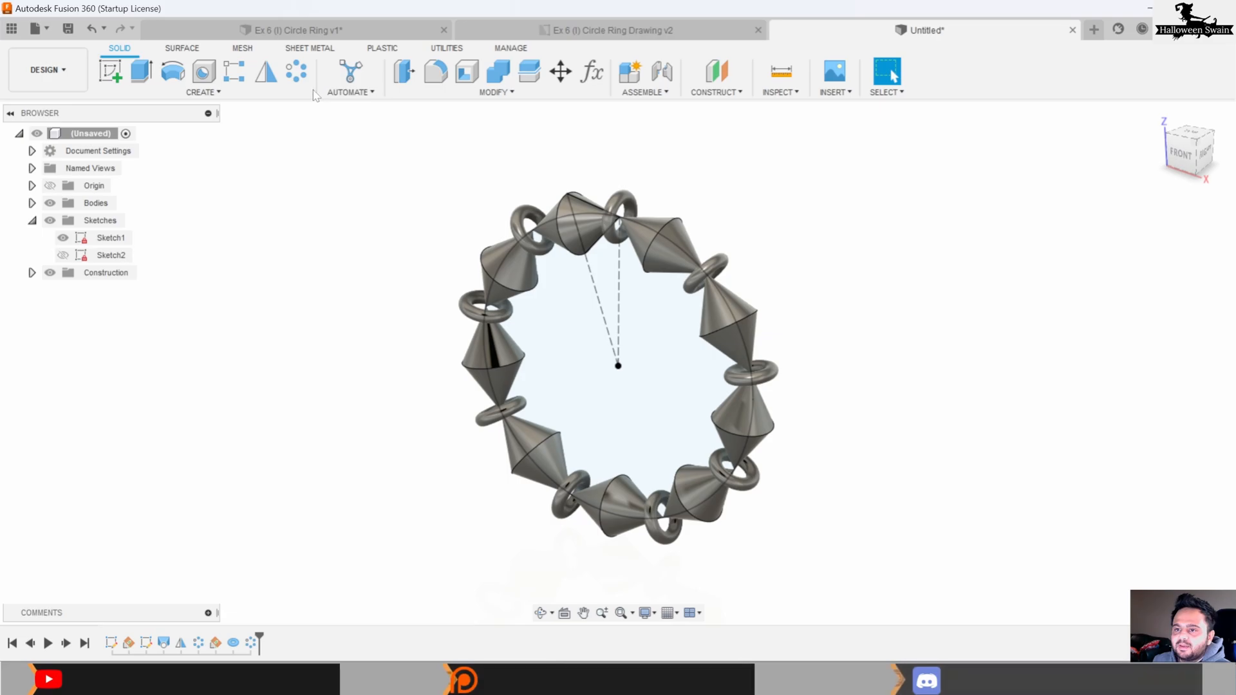
pyautogui.click(495, 92)
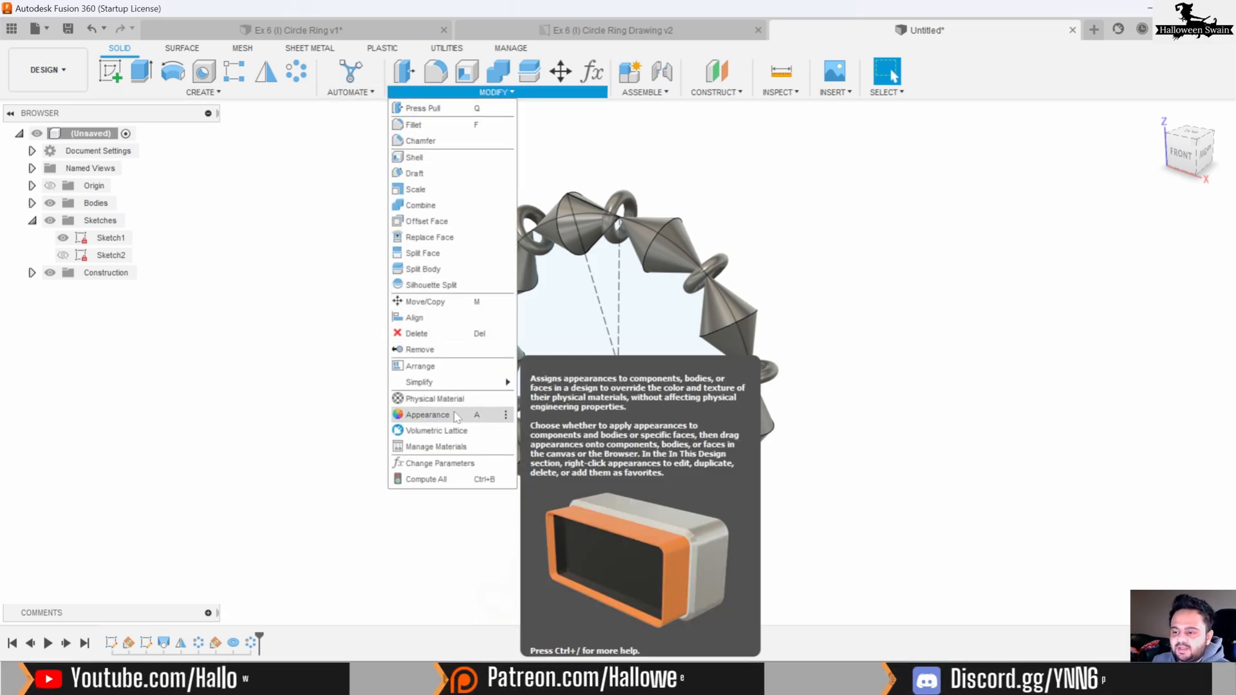
pyautogui.click(894, 287)
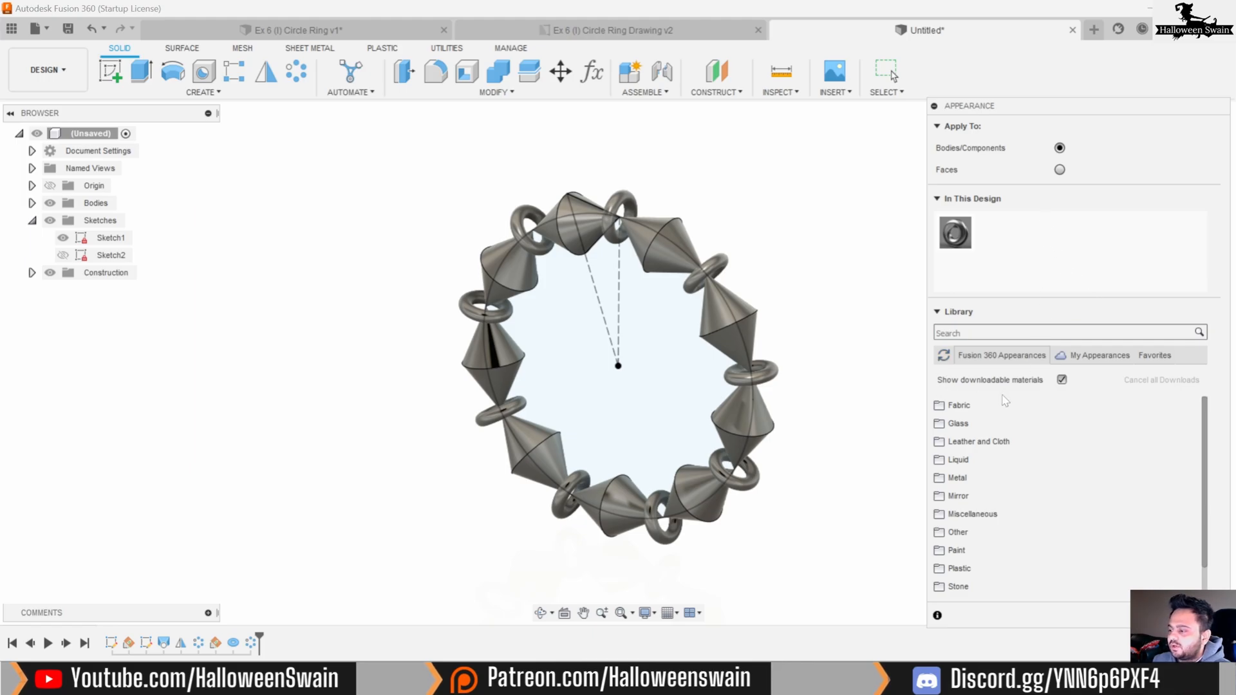
pyautogui.click(957, 478)
pyautogui.scroll(-3, 985, 567)
pyautogui.scroll(3, 985, 547)
pyautogui.click(986, 518)
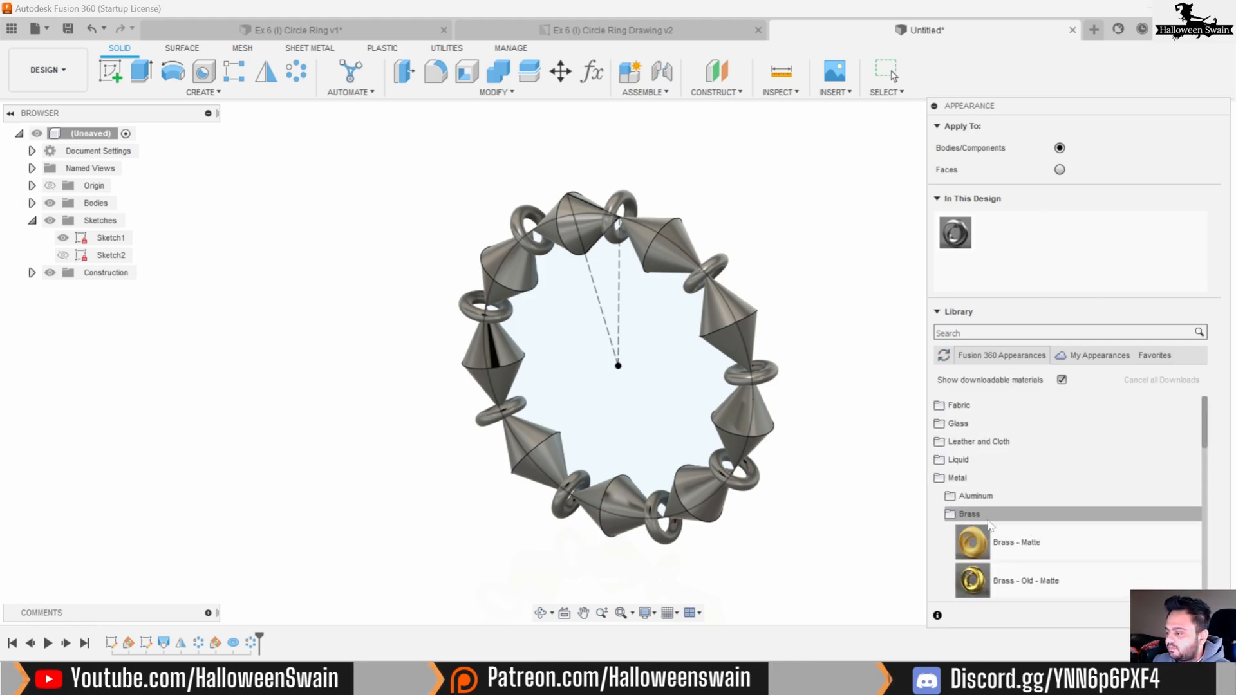
# Step: Switch to the finished Ex 6 (I) Circle Ring v1 design and examine the coloured beads and small rings from several angles
pyautogui.click(334, 31)
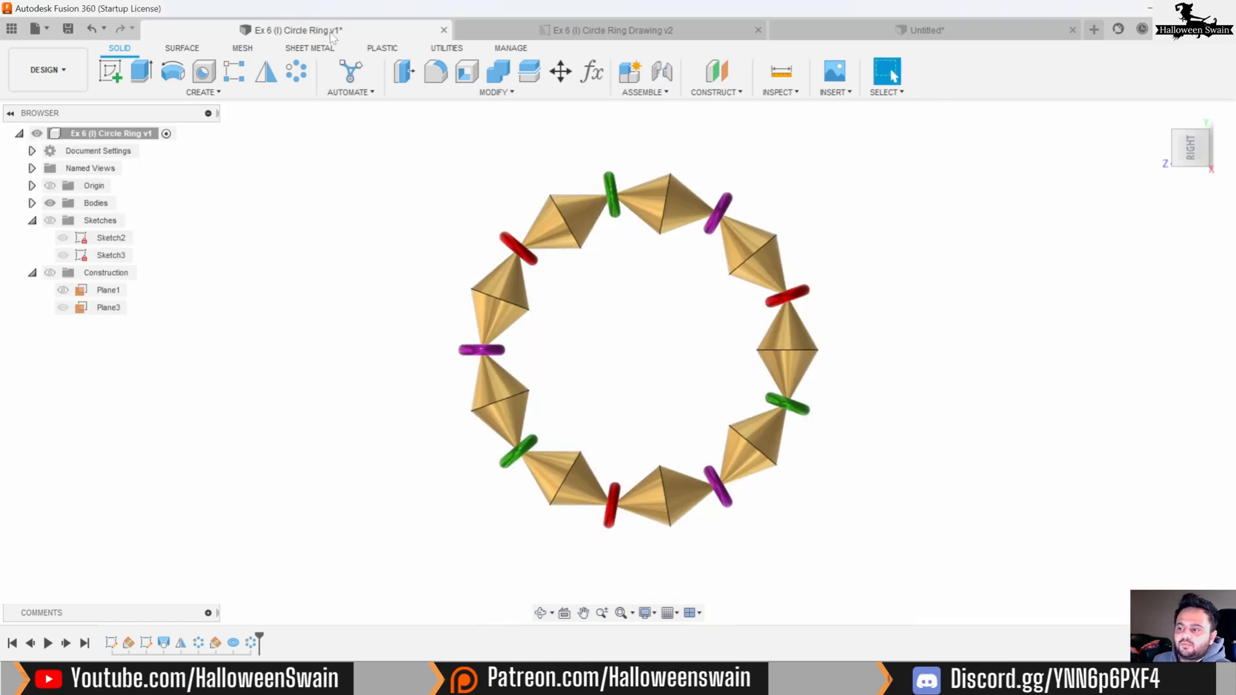
pyautogui.click(1157, 118)
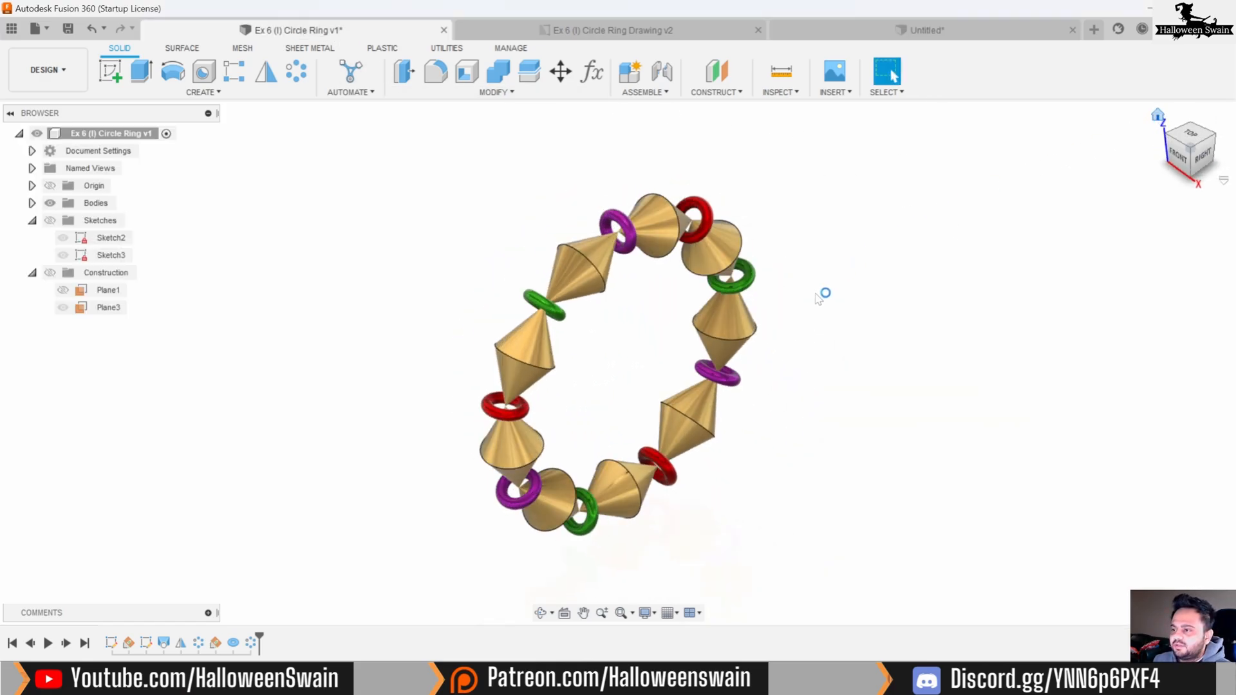
pyautogui.moveTo(758, 312); pyautogui.dragTo(670, 293)
pyautogui.press('Escape')
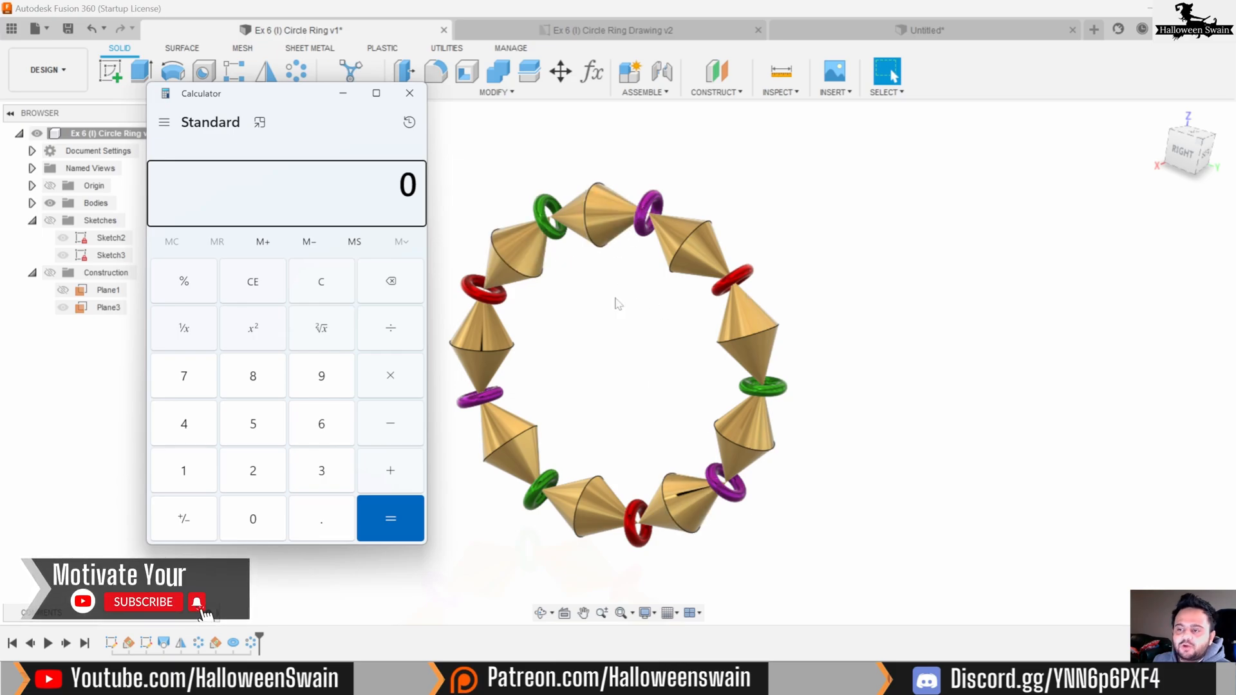
pyautogui.click(410, 94)
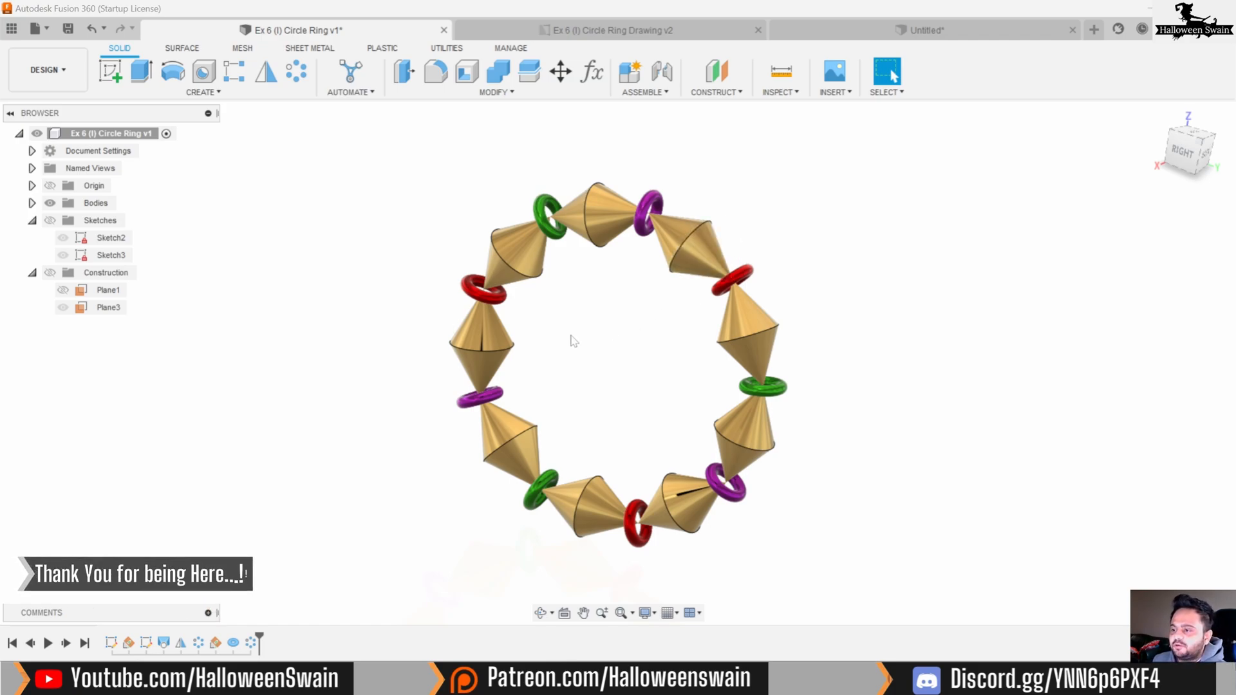
pyautogui.keyDown('shift'); pyautogui.moveTo(571, 339); pyautogui.dragTo(601, 334, button='middle'); pyautogui.keyUp('shift')
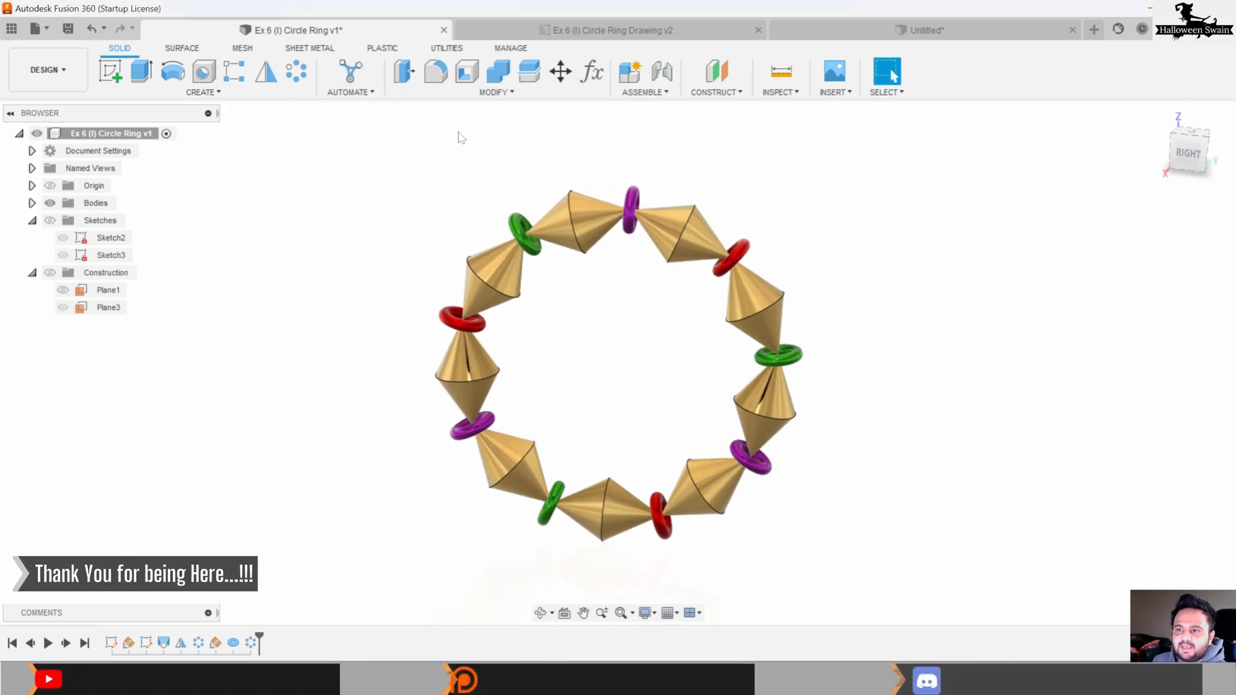